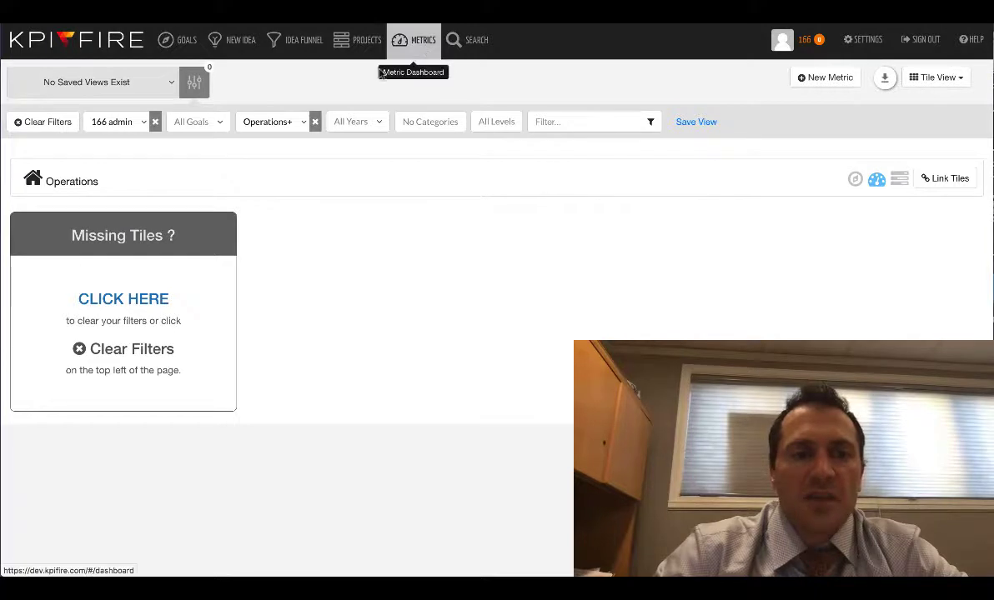
- Clear the dashboard filters and place the "Sell 5 mill cans for US by Dec. 31" tile before "Sign up 30 leading distributors by Aug 1"
left_click(40, 126)
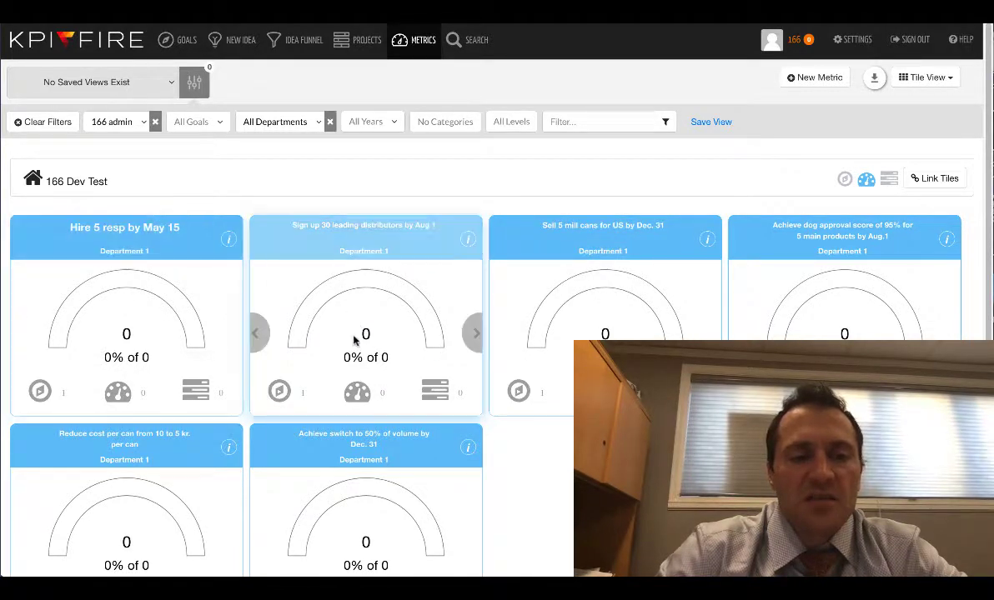
left_click_drag(376, 317, 644, 530)
left_click_drag(611, 337, 370, 337)
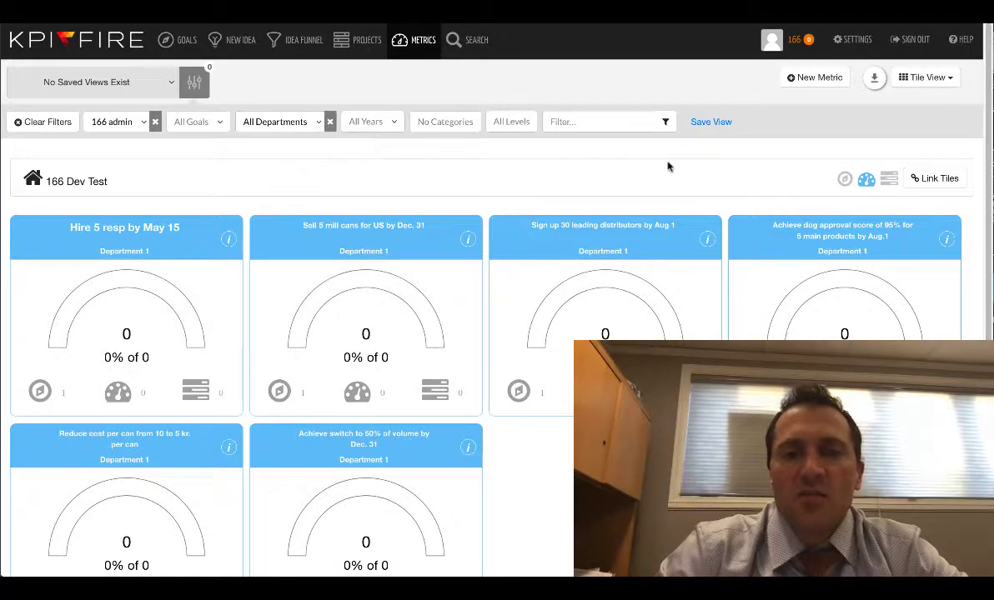
- Filter the metrics dashboard to the Operations department and the departments below it (Operations+)
left_click(306, 123)
left_click(265, 244)
left_click(402, 151)
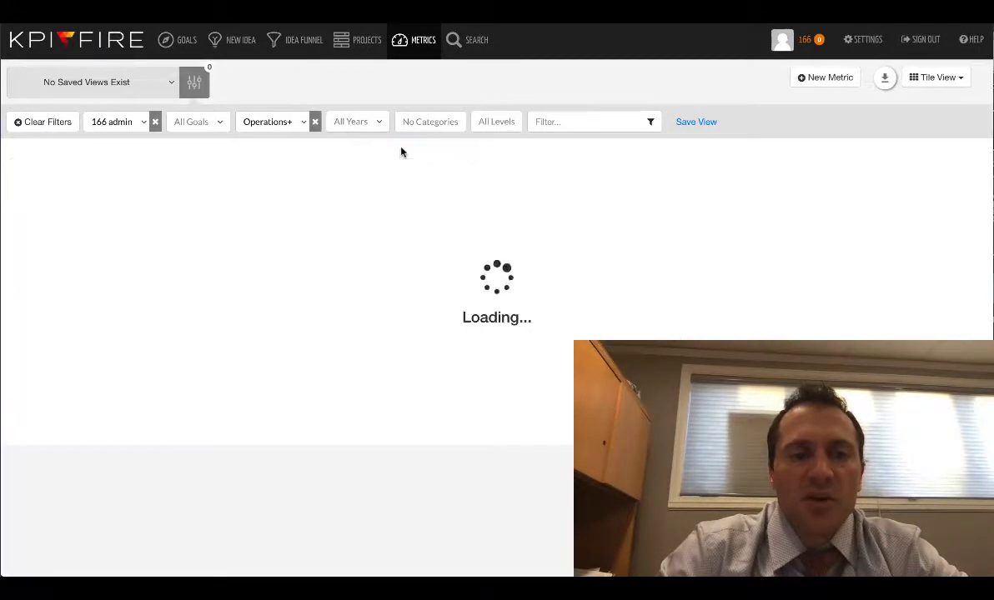
- Create a metric named "Yield (Total)" in the Operations department, visible to all departments, and open its data table
left_click(825, 77)
left_click(495, 85)
type("Yie")
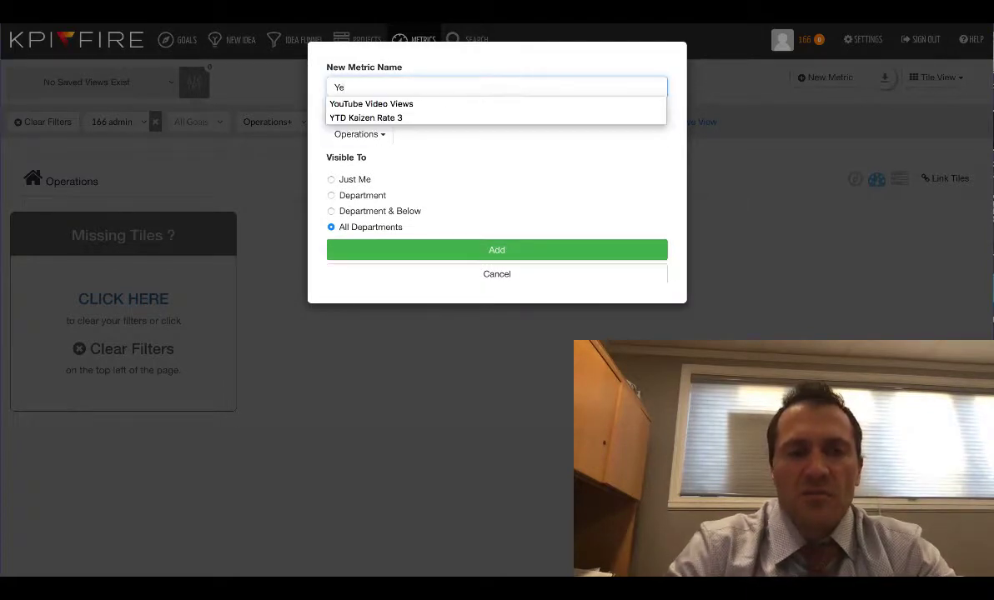
type("ld (Total")
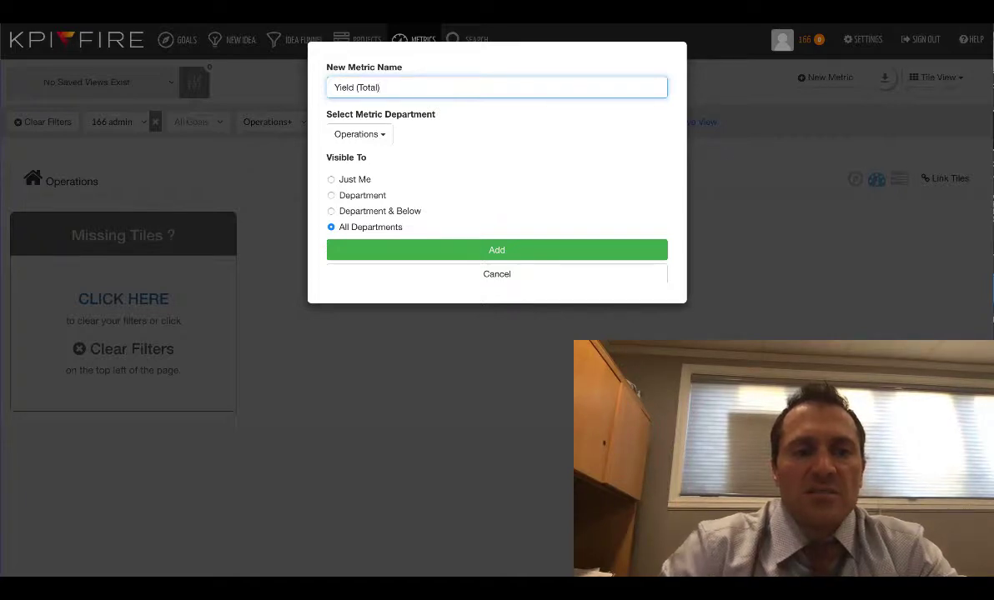
left_click(377, 138)
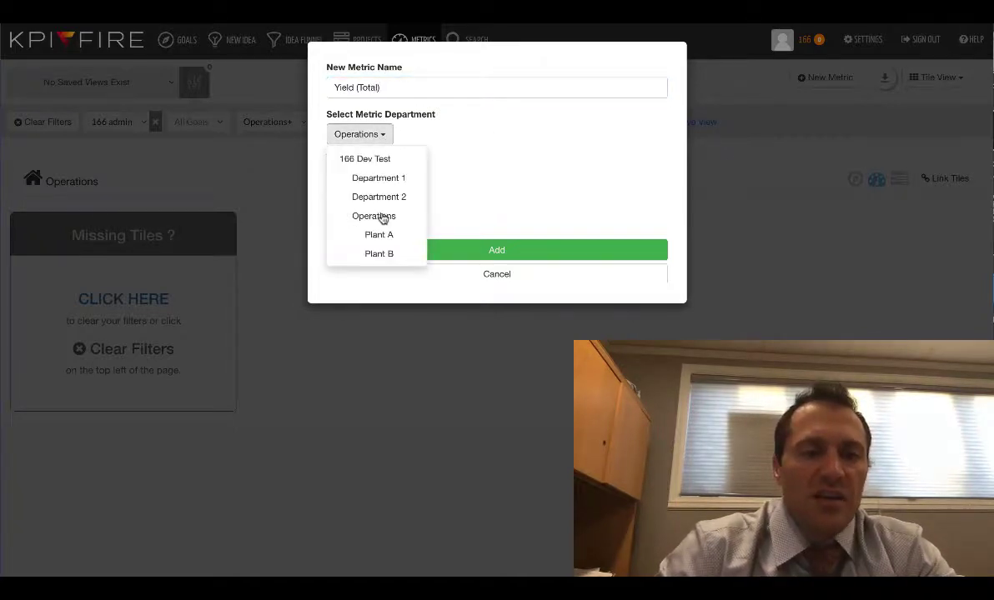
left_click(449, 134)
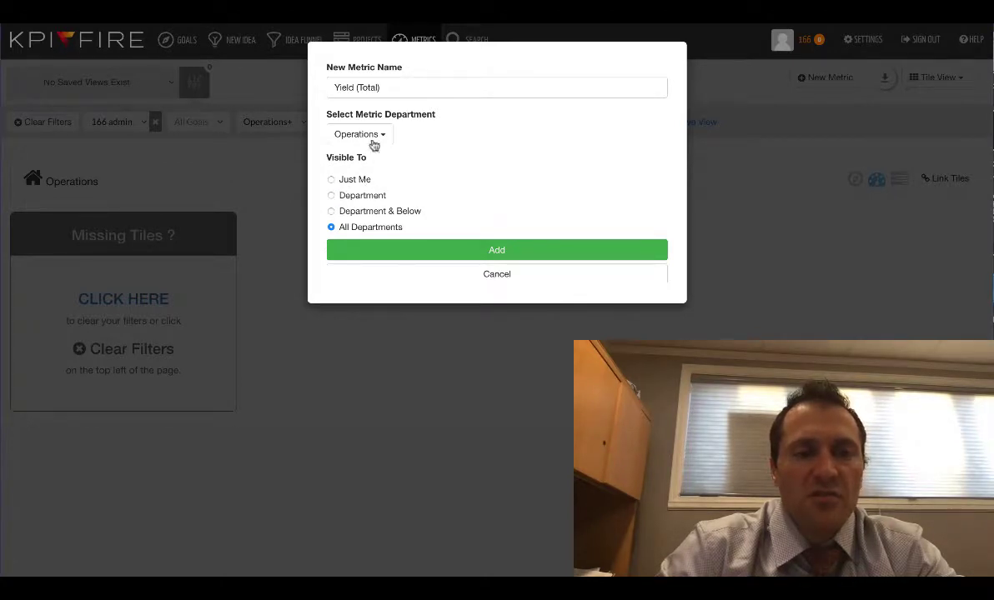
left_click(493, 250)
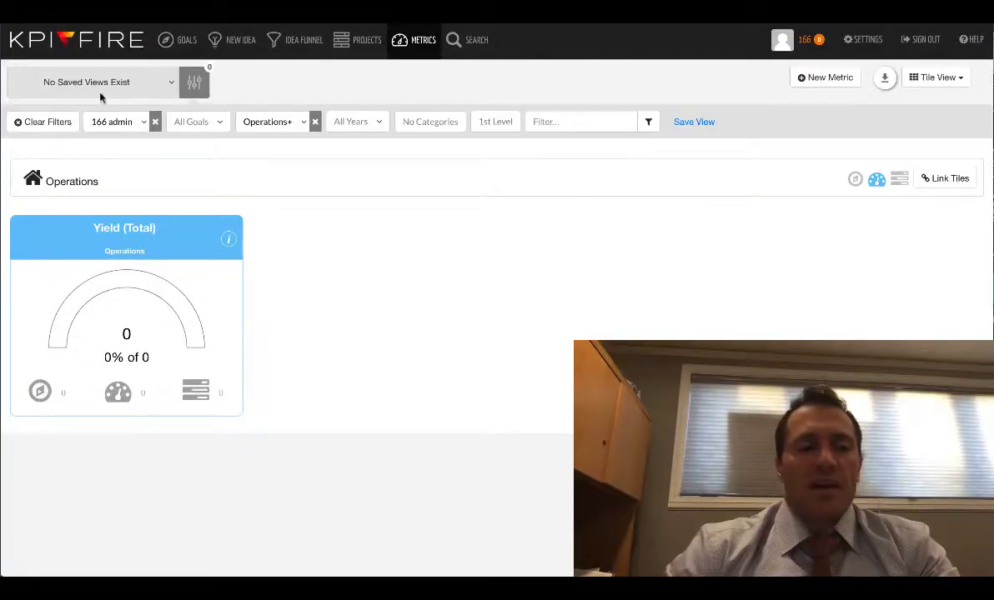
left_click(133, 239)
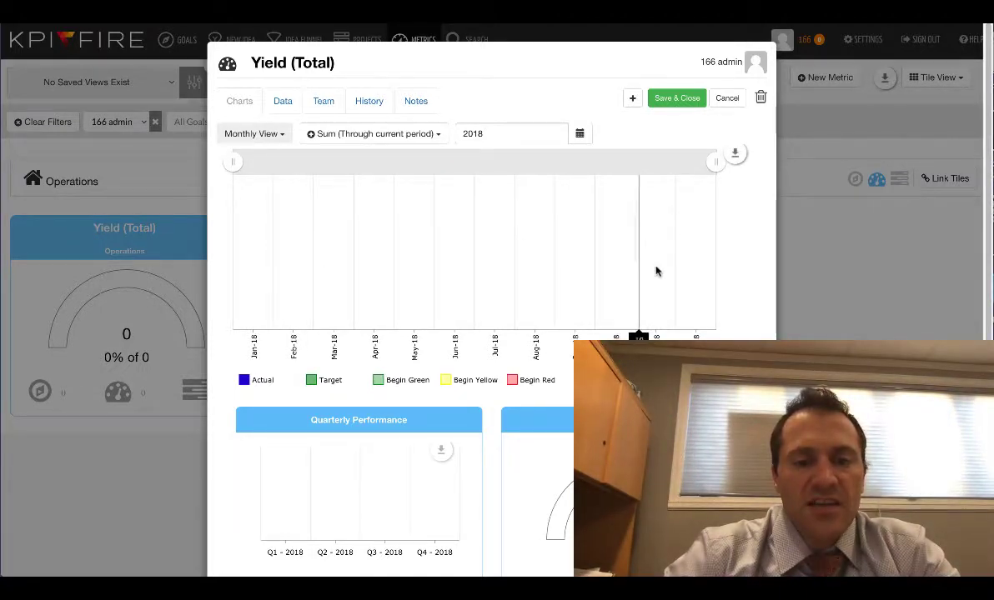
left_click(283, 101)
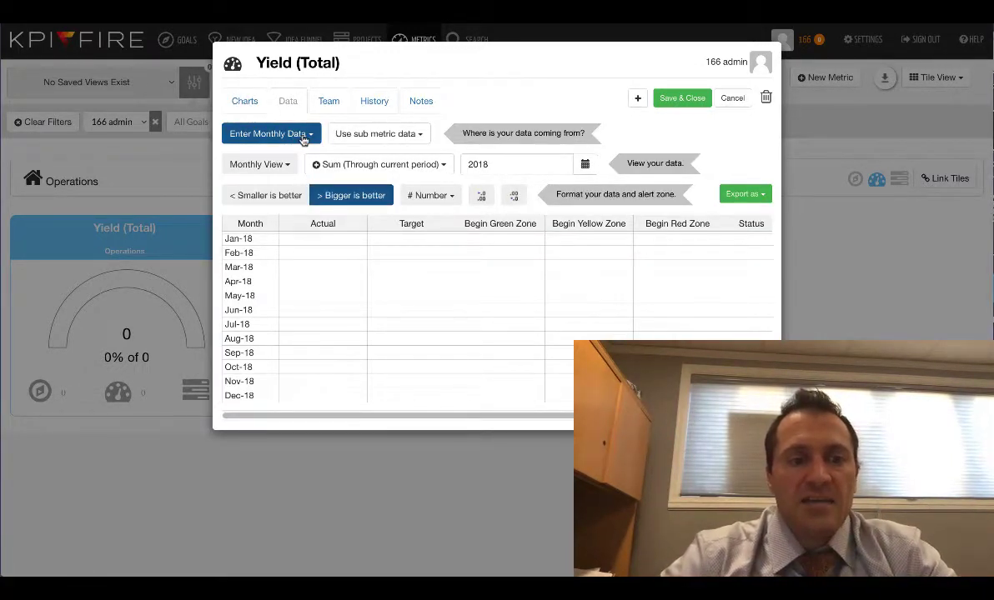
- Enter the Jan-18 values: actual 101, target 120, green zone 90, yellow zone 80 and red zone 70
left_click(325, 244)
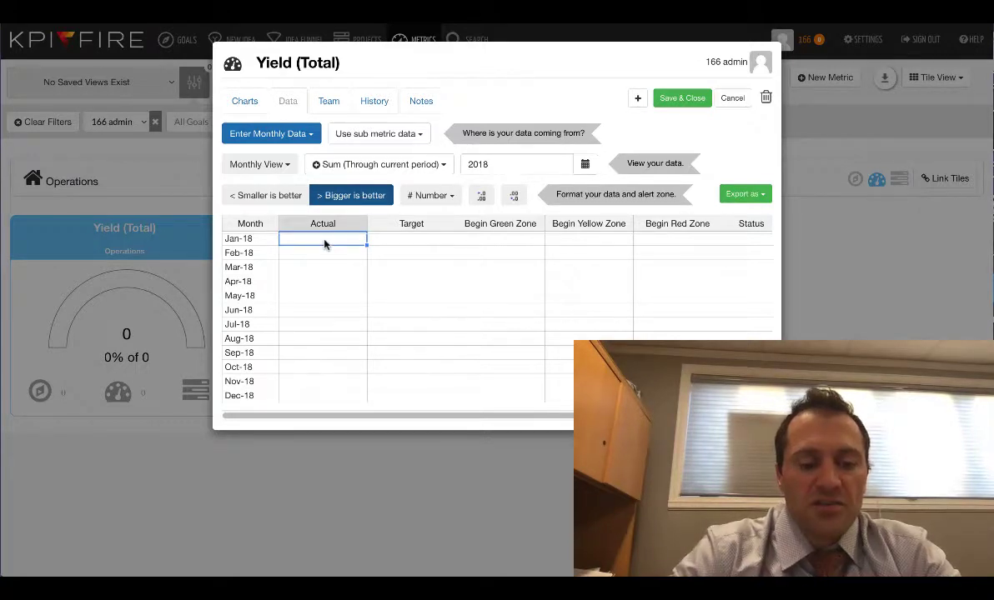
type("10")
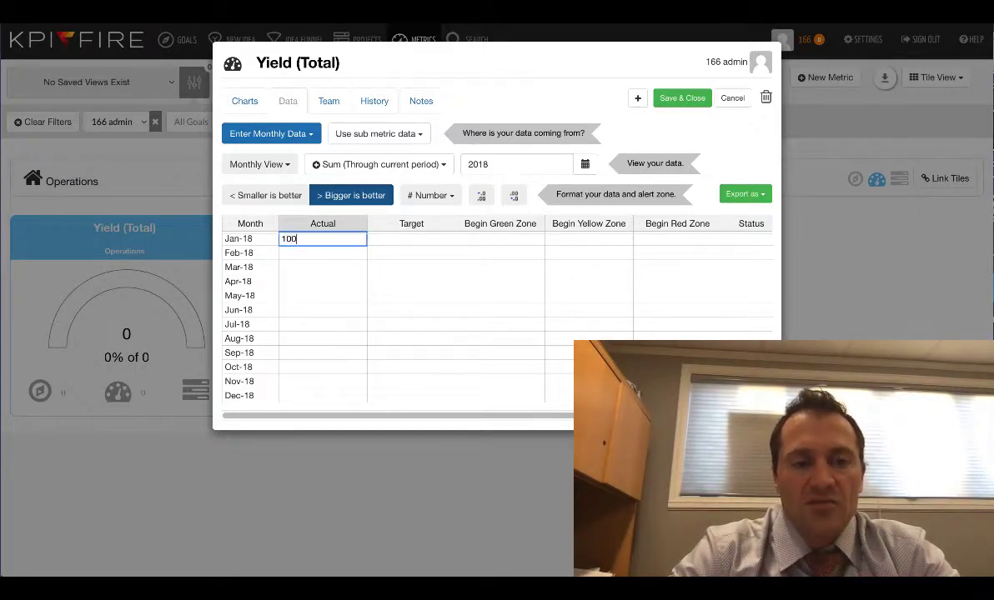
type("1")
key("Tab")
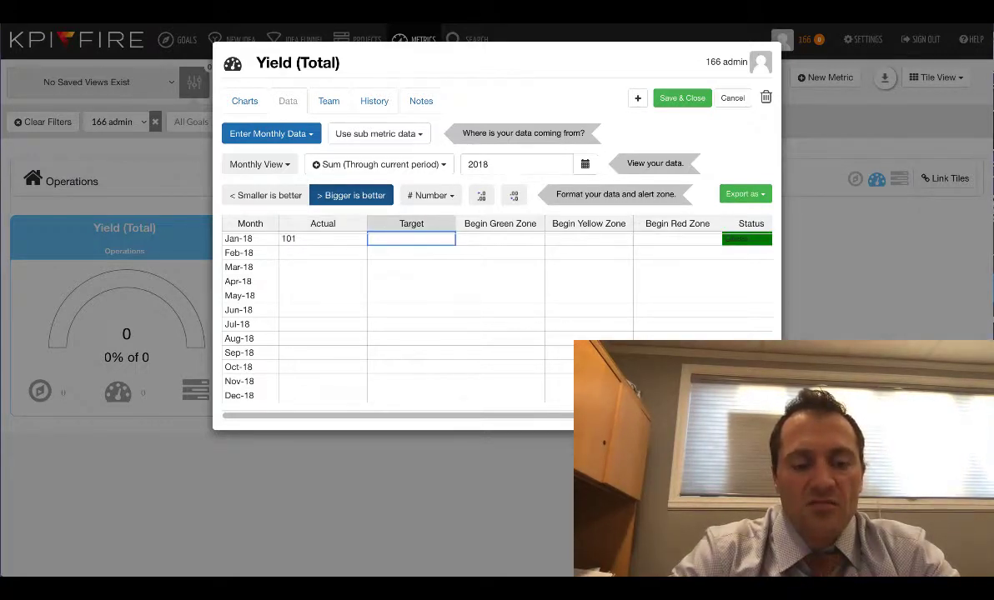
type("120")
key("Tab")
type("90")
key("Tab")
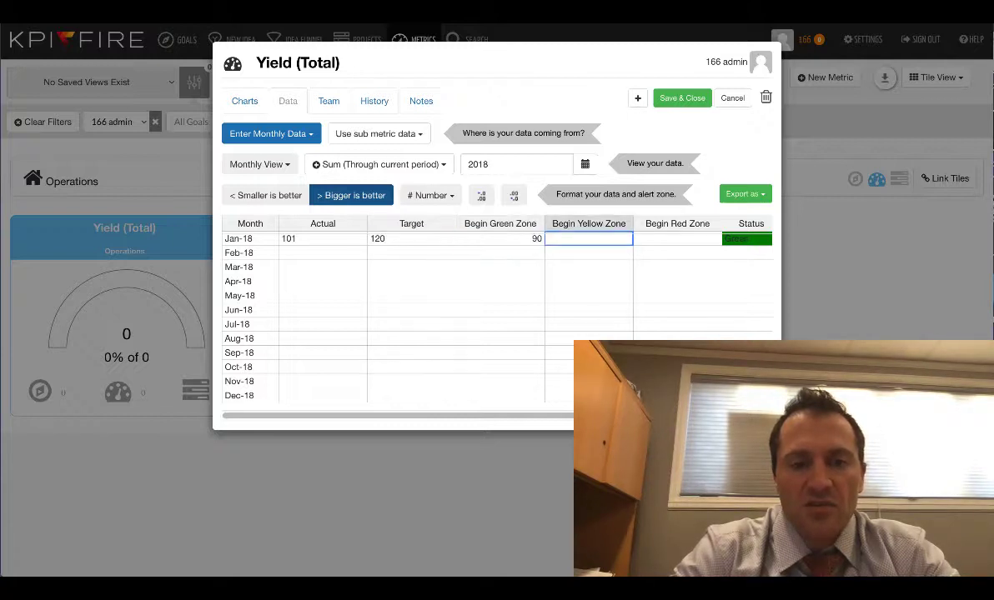
type("80")
key("Tab")
type("70")
key("Tab")
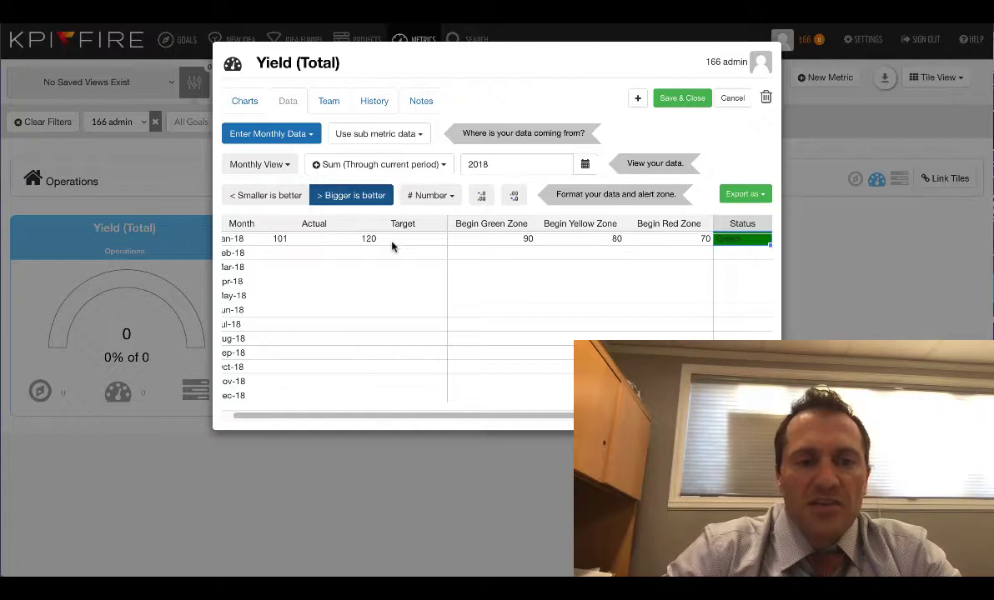
- Copy the January target and green, yellow and red zone values to every month from February through December 2018
left_click_drag(383, 241, 713, 340)
left_click(667, 337)
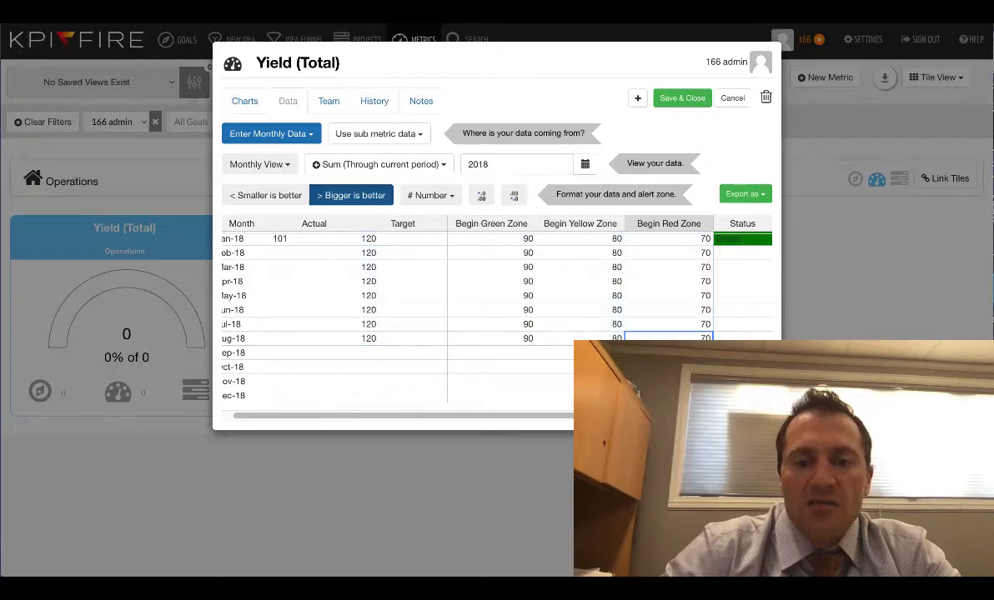
left_click(402, 342, "shift")
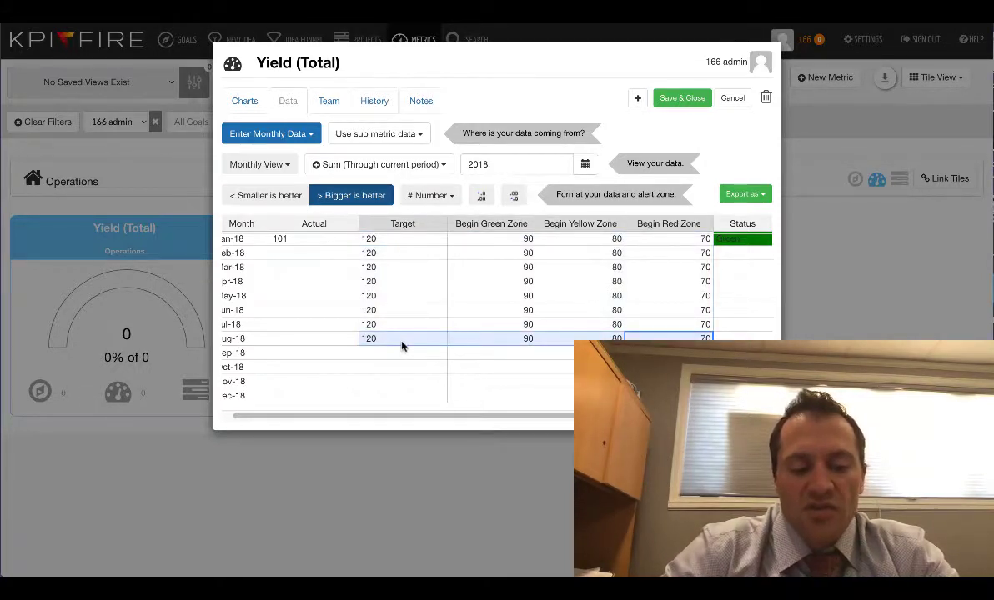
left_click_drag(395, 351, 401, 409)
key("ctrl+v")
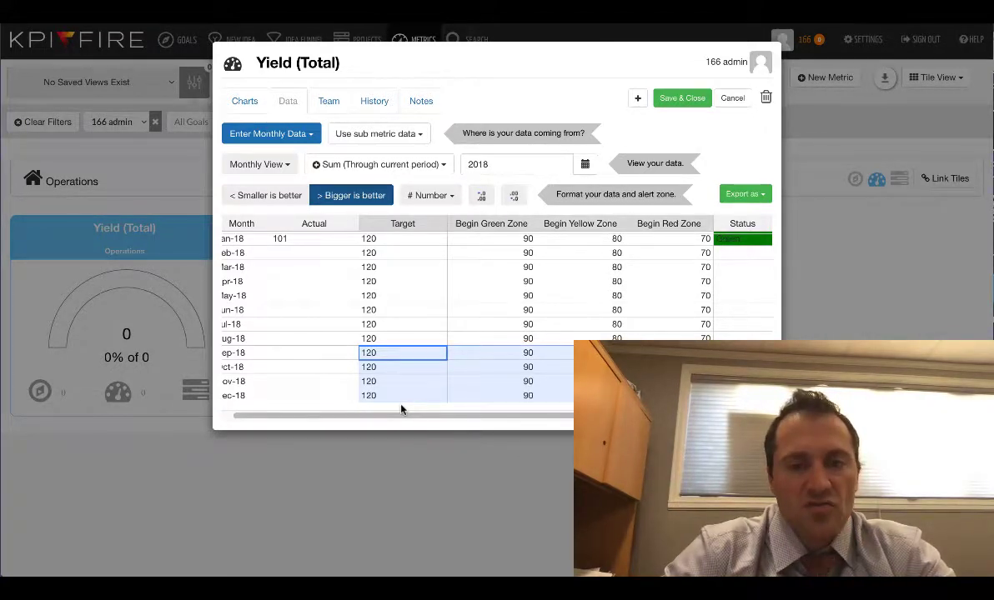
left_click(411, 296)
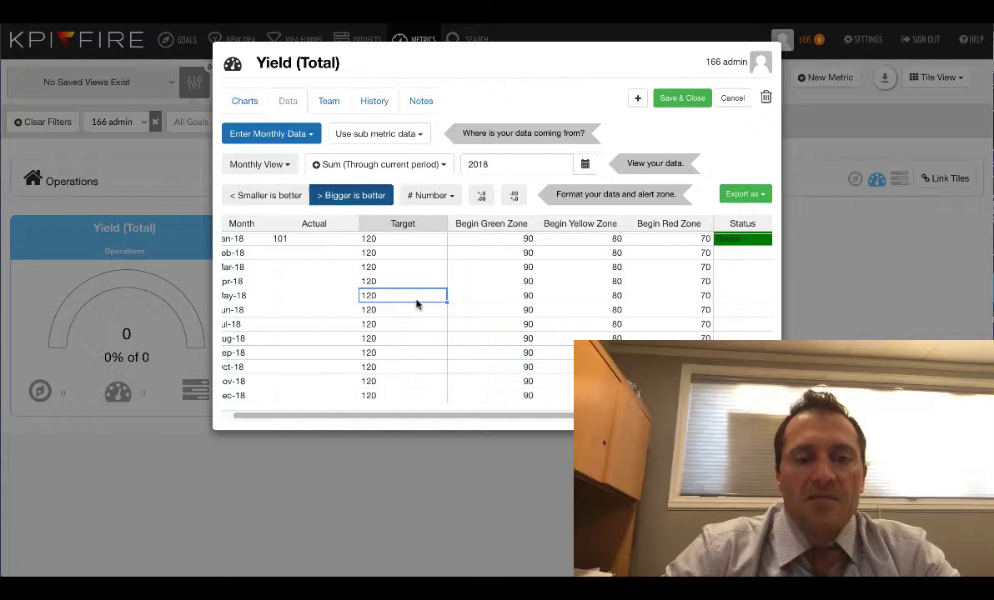
left_click(467, 283)
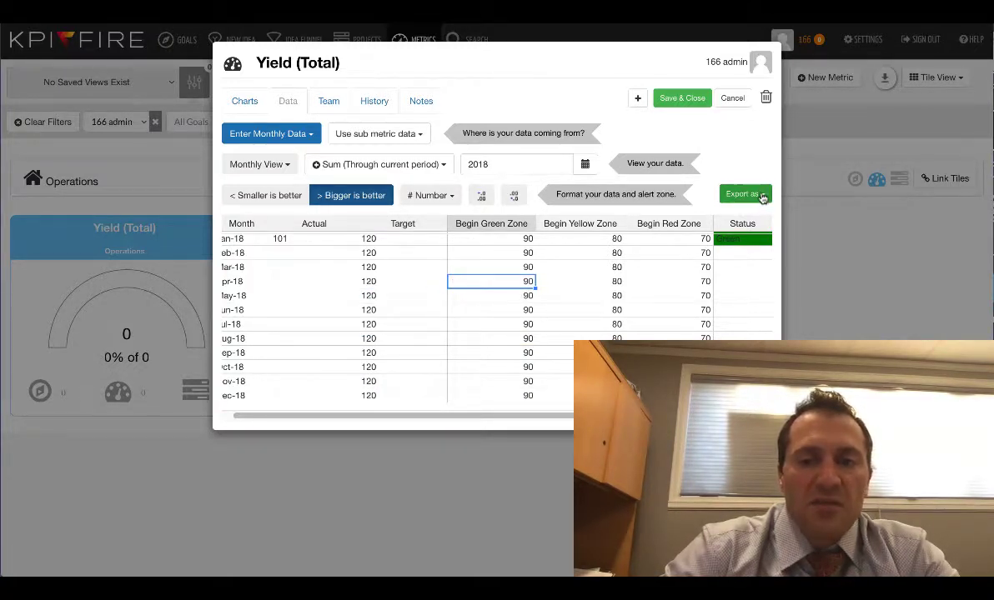
scroll(651, 321, "left", 1)
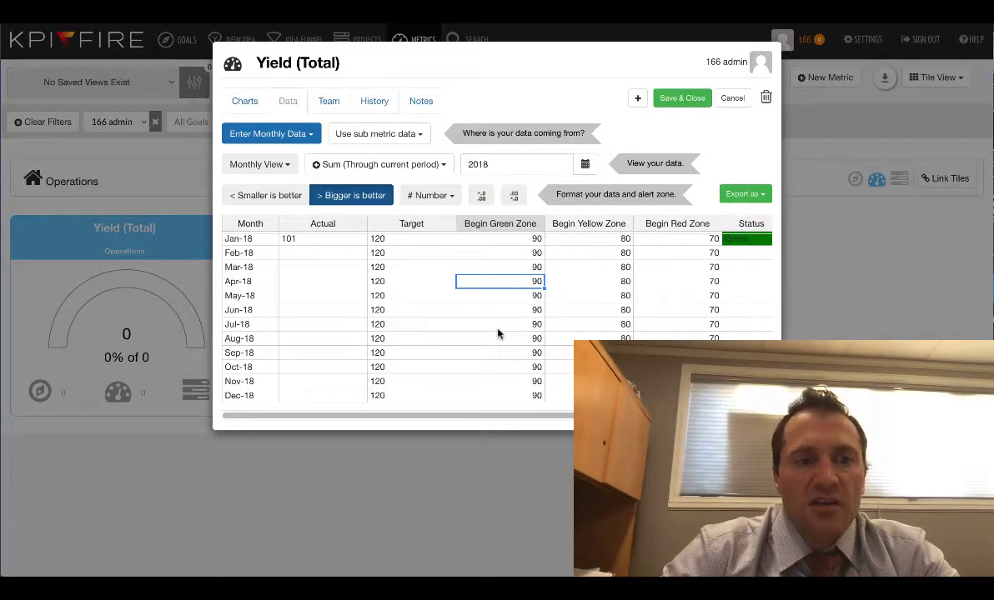
- Change the metric's data entry interval to hourly, accepting deletion of the existing data, and look through the hourly rows
left_click(311, 135)
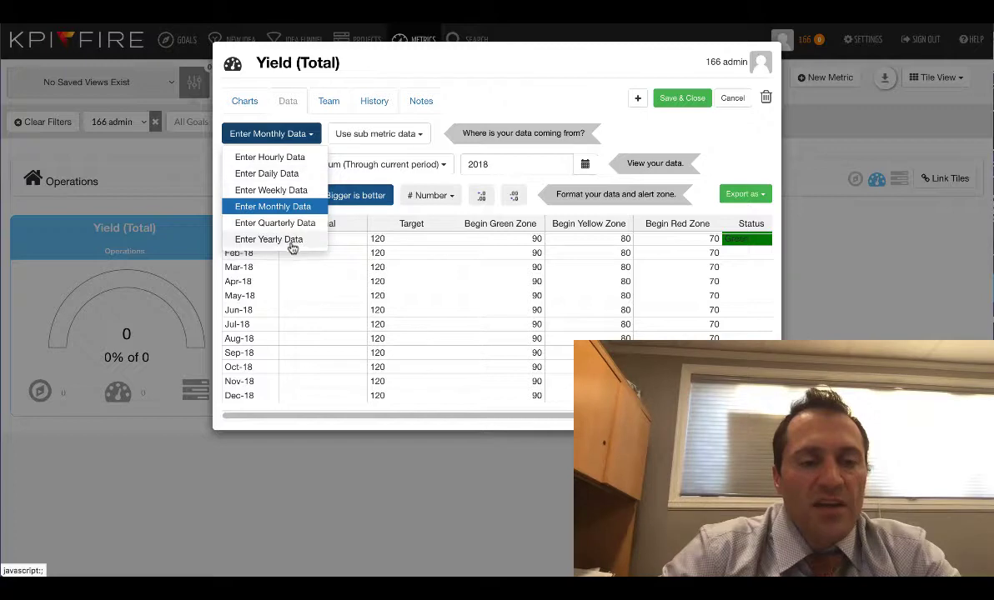
left_click(295, 160)
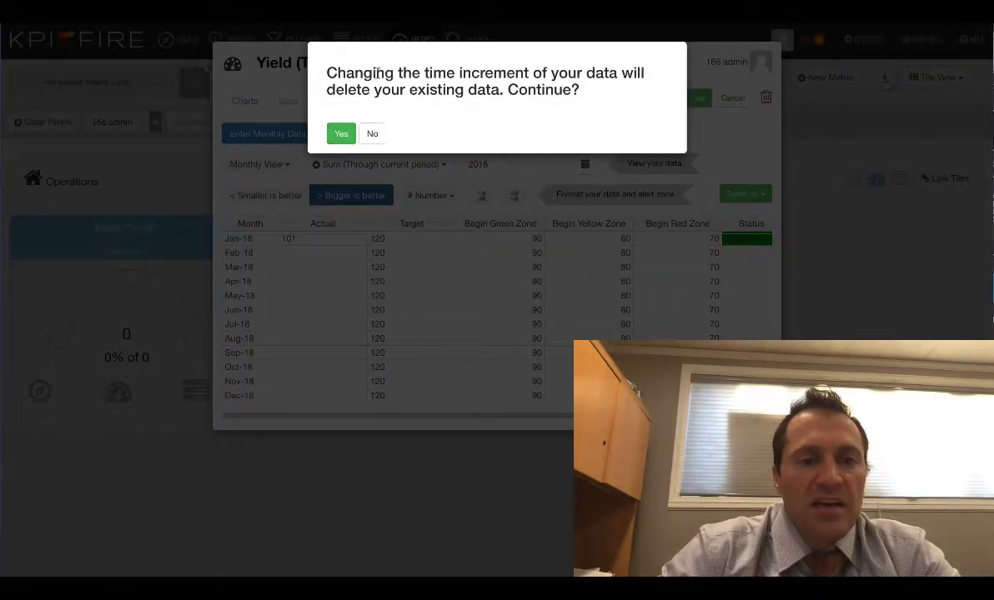
left_click(344, 133)
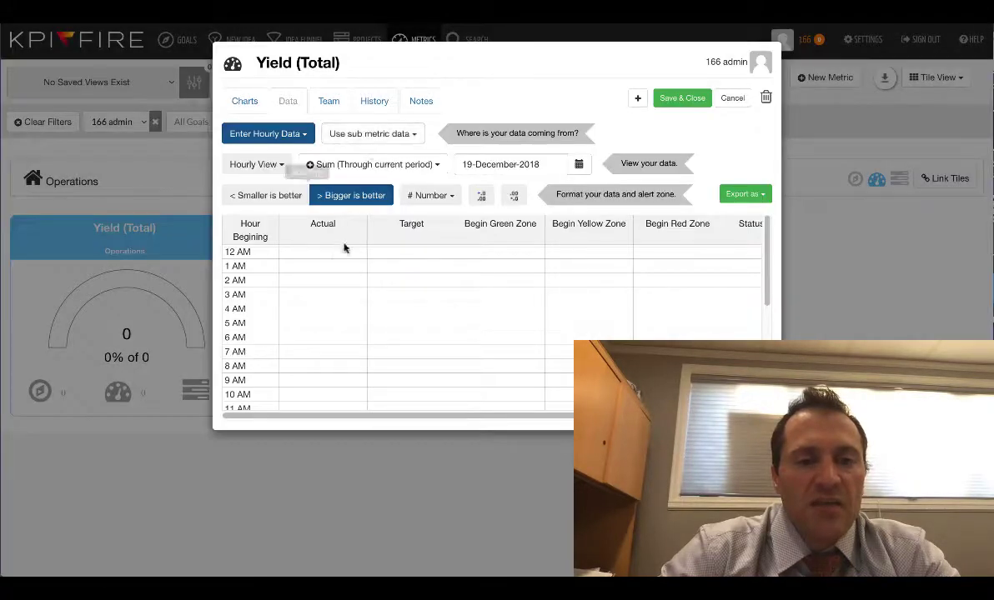
scroll(311, 264, "down", 5)
scroll(310, 264, "up", 5)
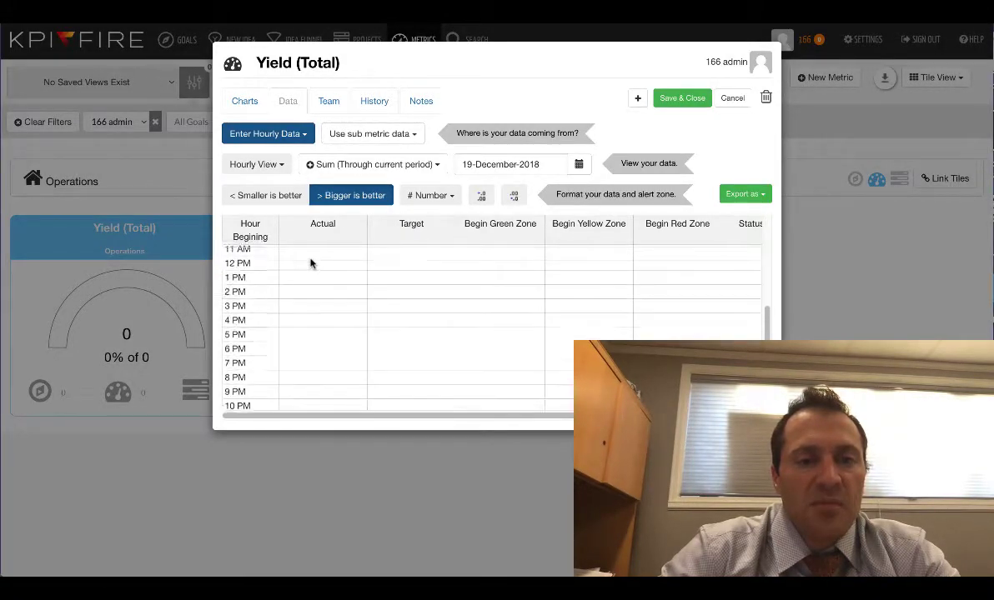
- Return the metric's data entry interval to monthly and check the available period views without changing the Monthly View
left_click(285, 134)
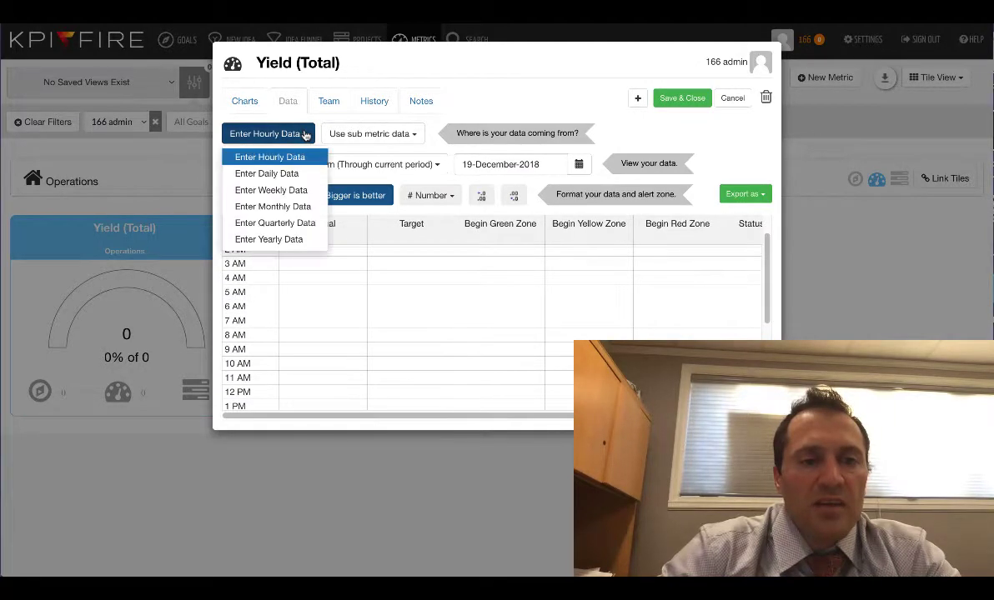
left_click(293, 206)
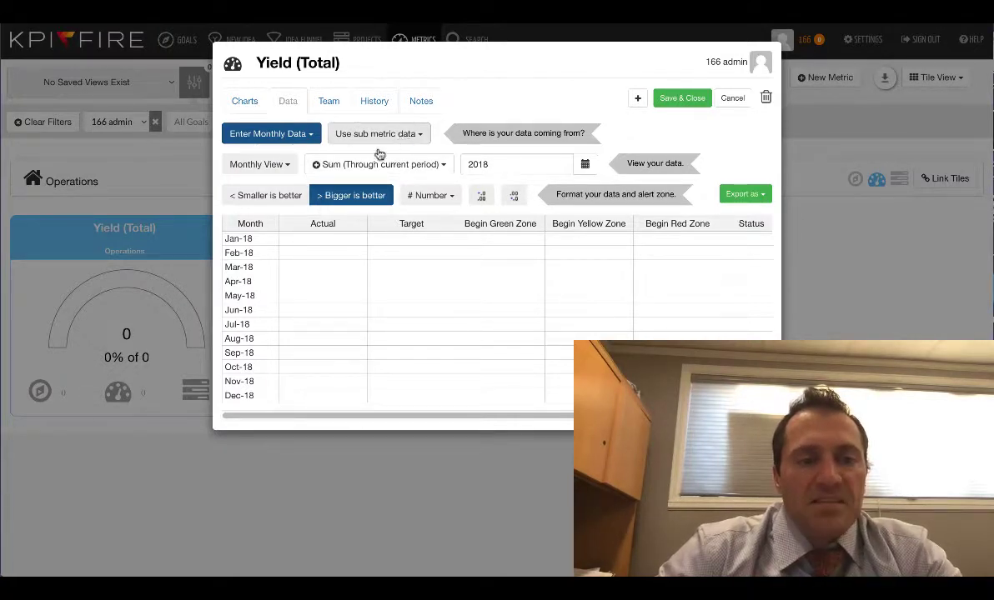
left_click(287, 166)
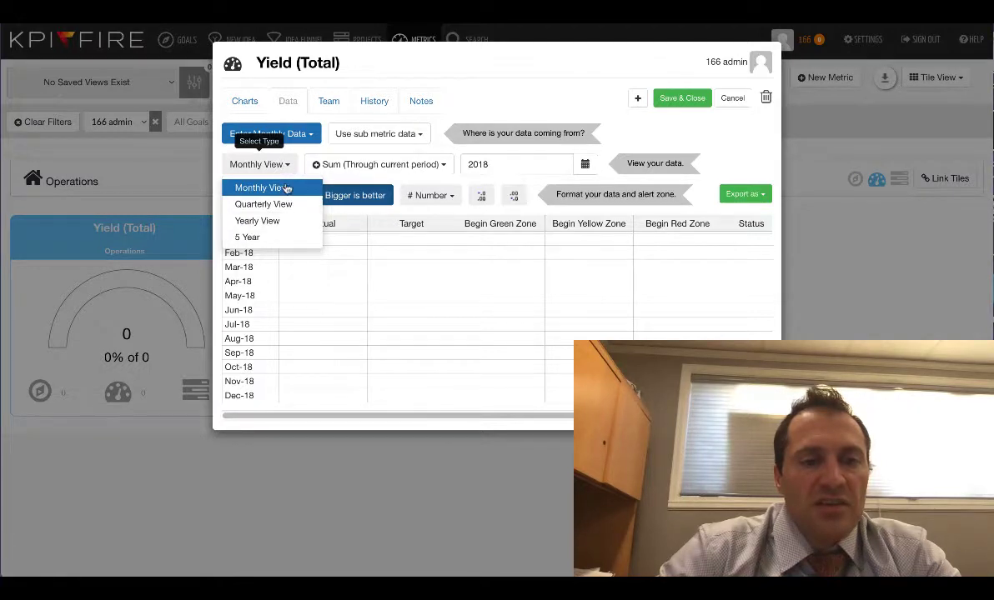
left_click(365, 183)
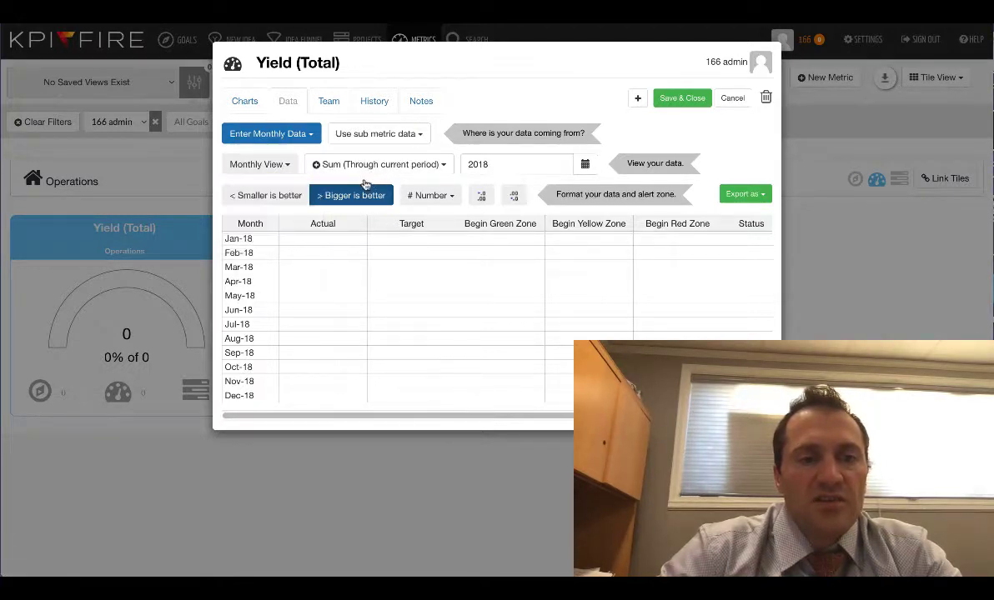
- Enter the Jan-18 values: actual 101, target 100, green zone 90, yellow zone 80 and red zone 70
left_click(345, 240)
type("101")
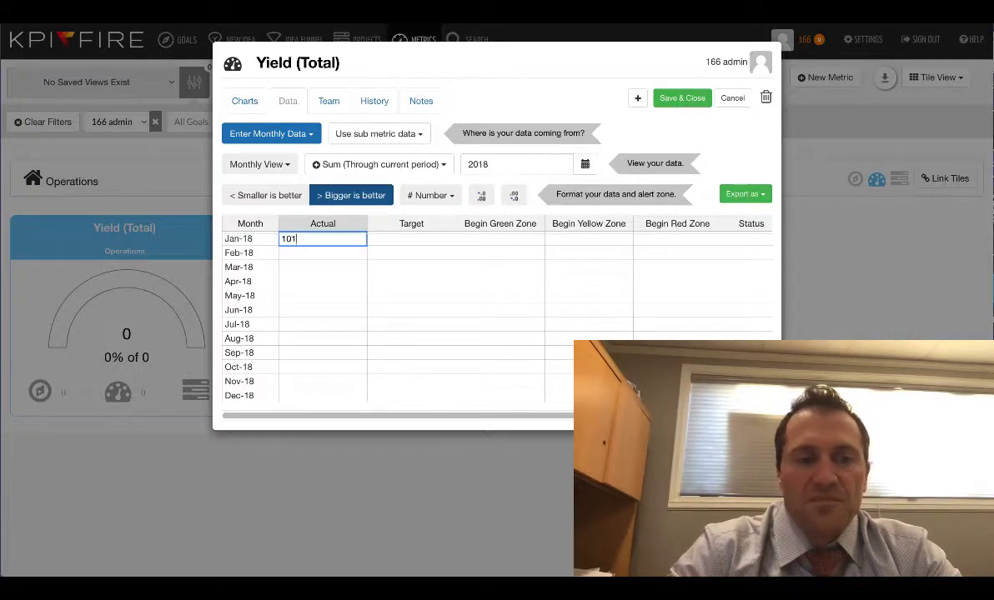
key("Tab")
type("10")
key("Tab")
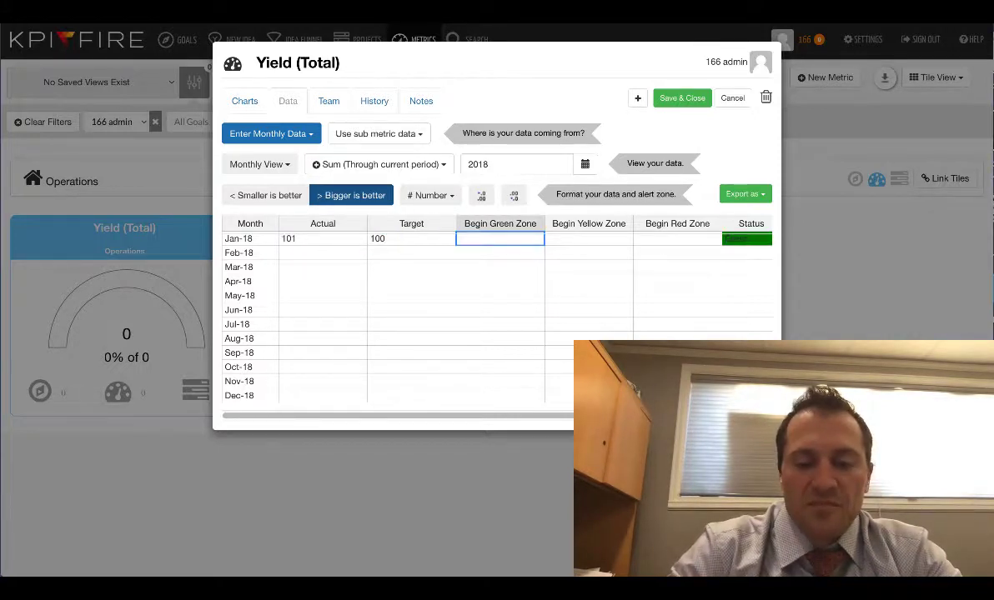
type("90")
key("Tab")
type("80")
key("Tab")
type("70")
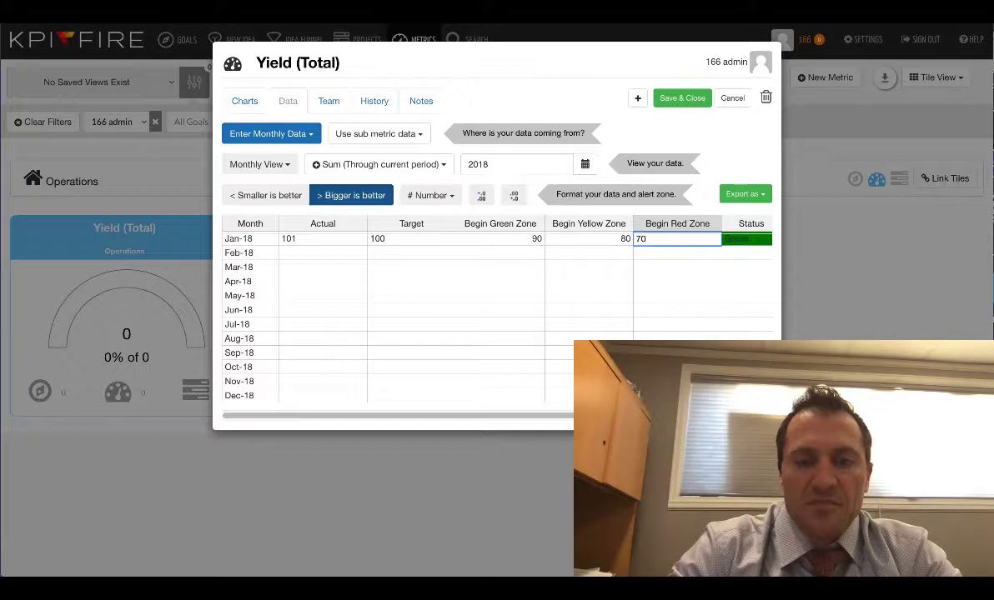
key("Tab")
- Fill the January target and green, yellow and red zone values down through Dec-18
left_click(384, 241)
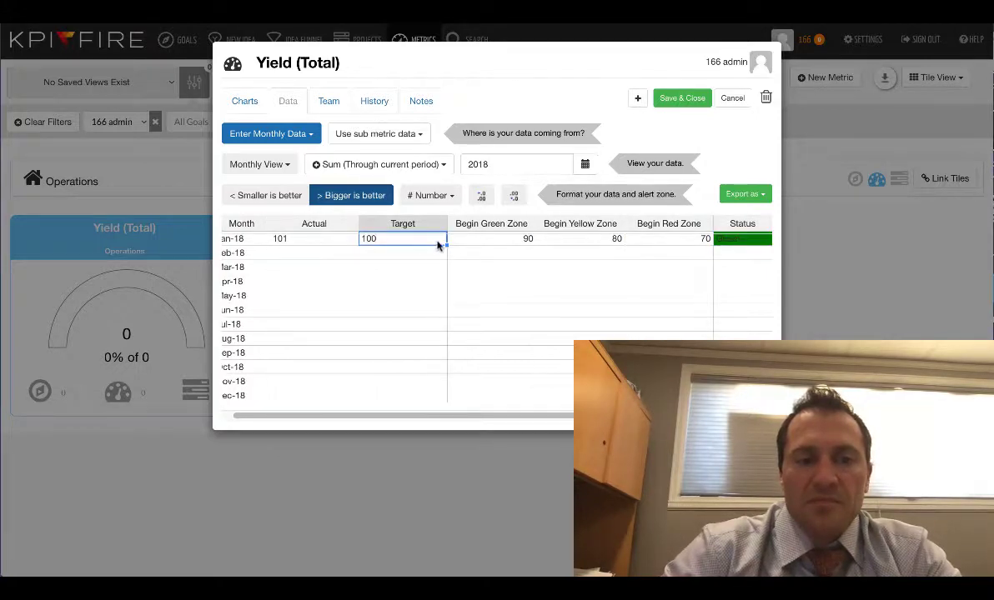
left_click(674, 243, "shift")
left_click_drag(713, 245, 713, 397)
- Enter the Feb-18 through Jun-18 actuals as 90, 80, 70, 50 and 100
left_click(336, 257)
type("90")
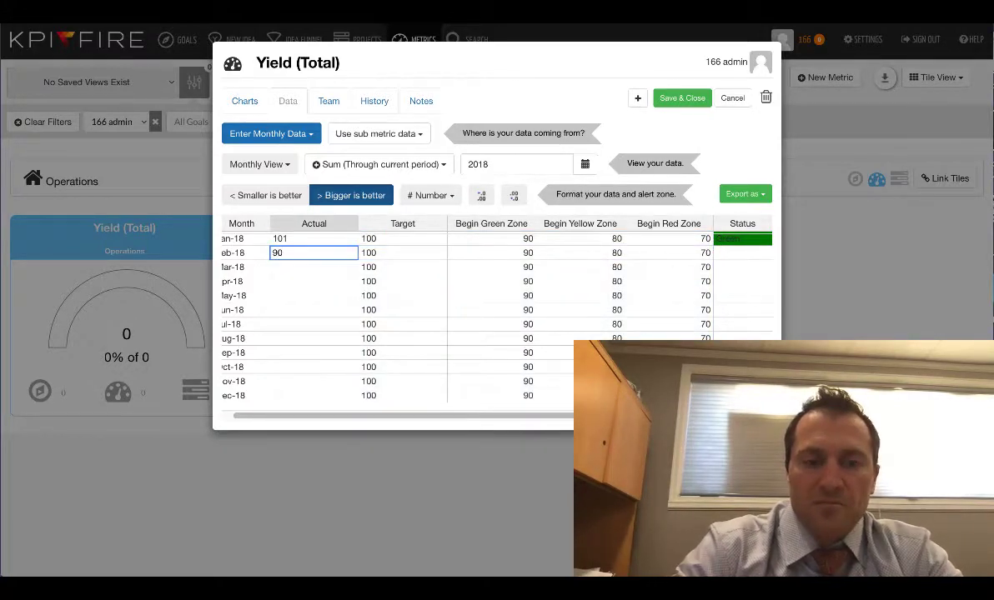
key("Return")
type("80")
key("Return")
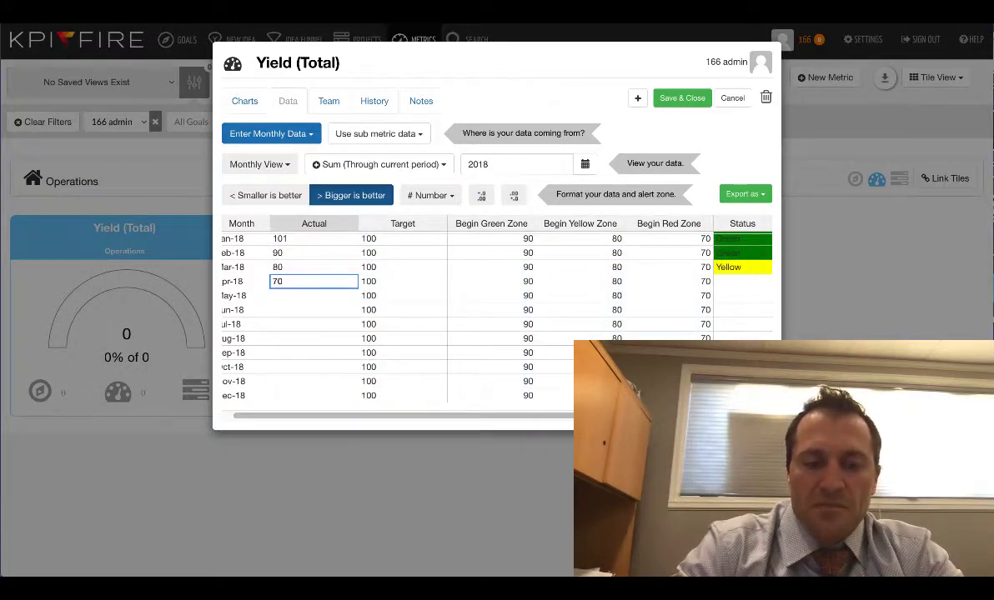
key("Return")
type("50")
key("Return")
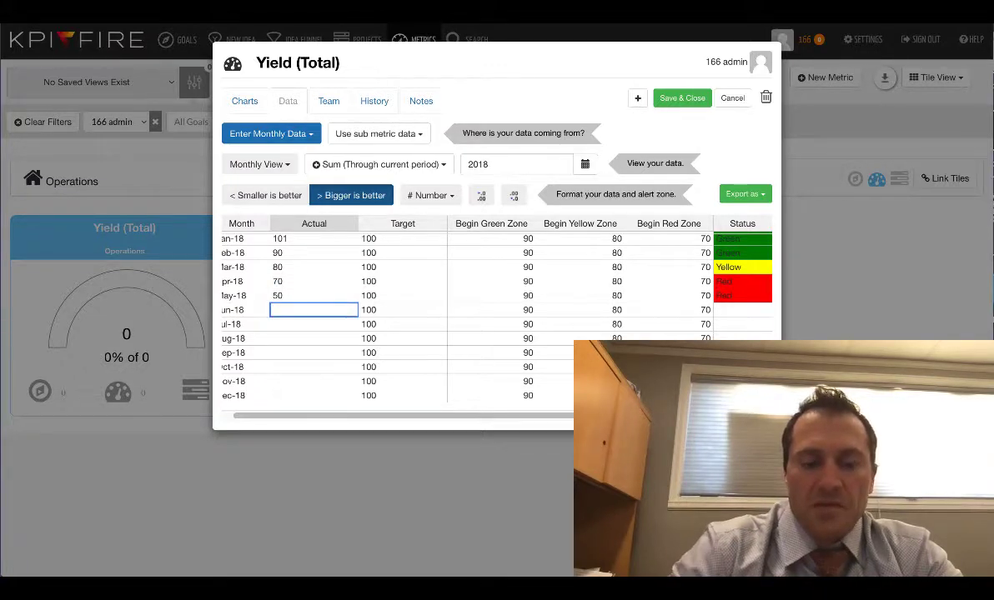
type("100")
key("Return")
scroll(391, 331, "left", 1)
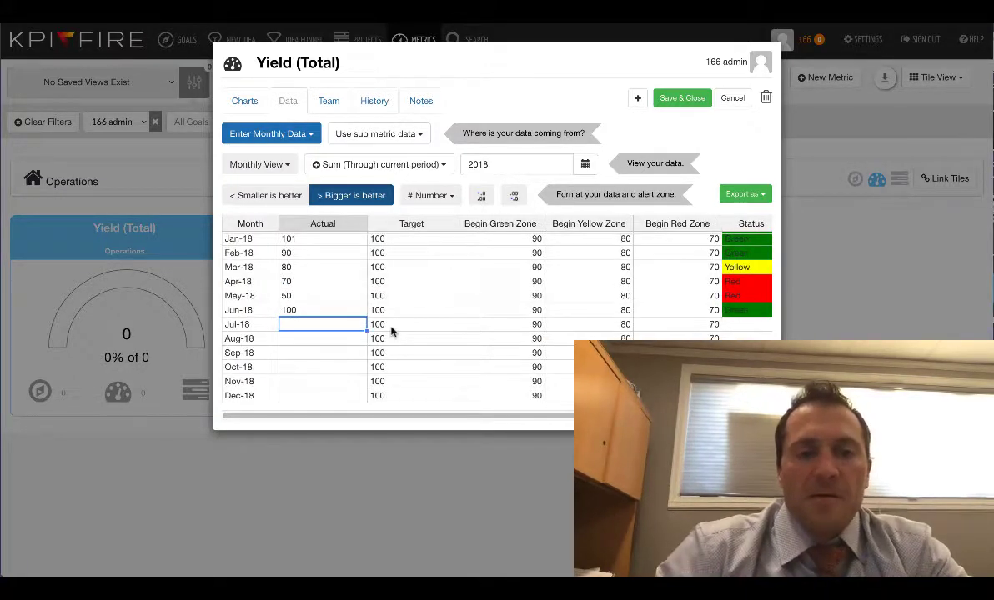
- Check the number format options, then try two decimal places on the values and return them to whole numbers
left_click(449, 199)
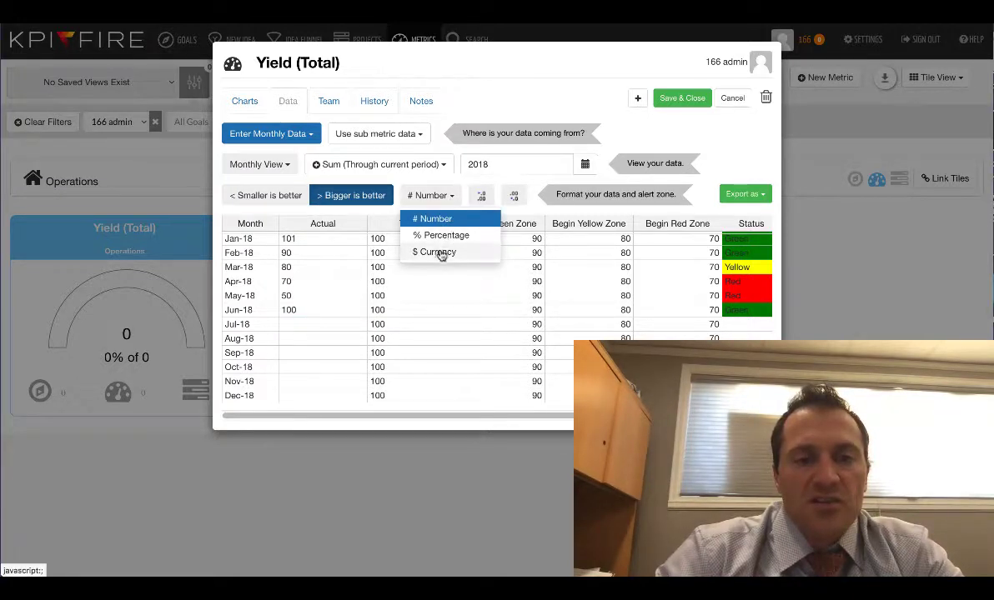
left_click(467, 282)
left_click(483, 198)
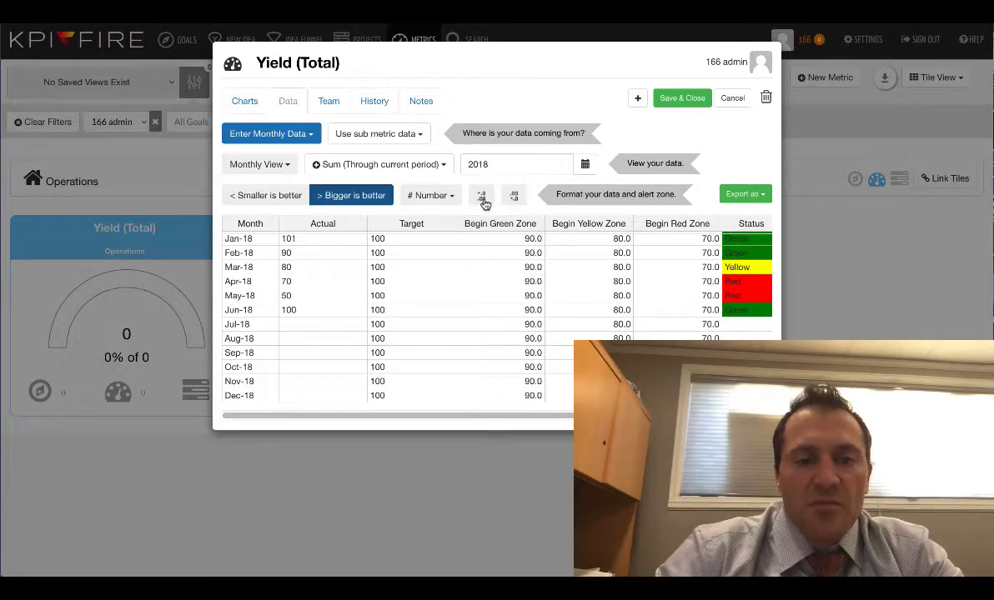
left_click(483, 198)
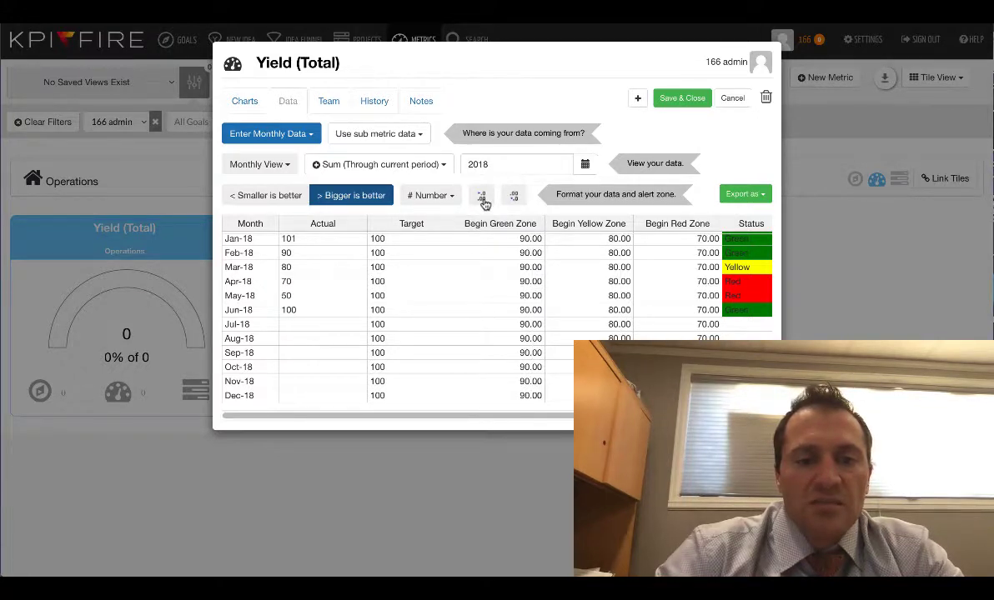
left_click(521, 195)
left_click(517, 195)
left_click(515, 196)
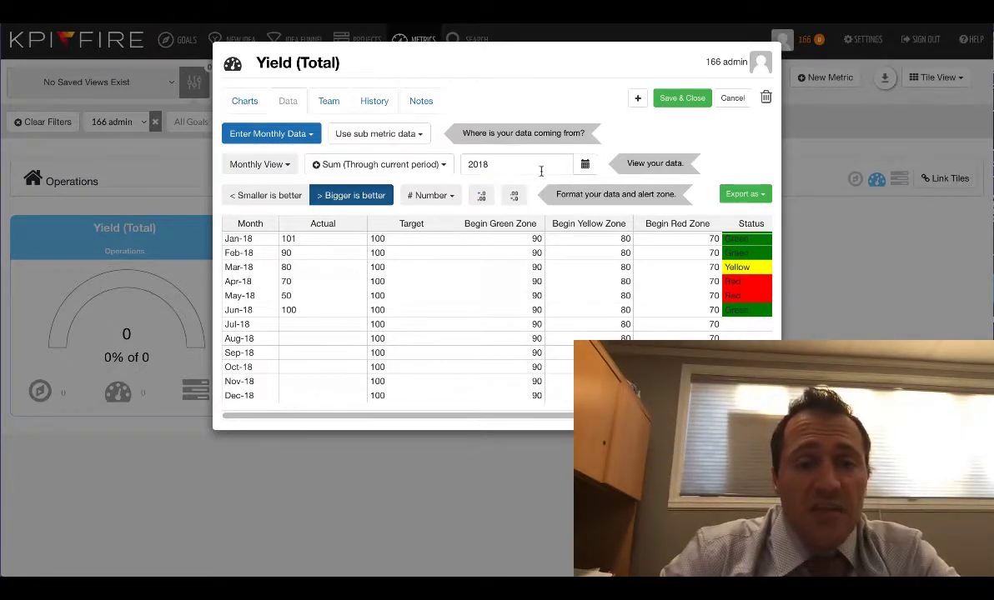
- Look at the years available for the data view and keep 2018
left_click(585, 167)
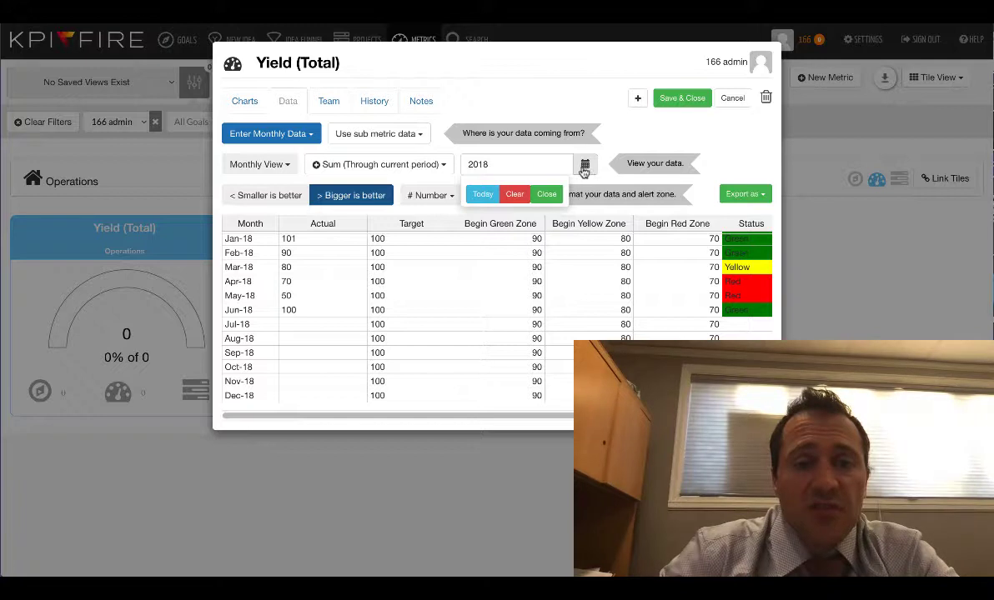
left_click(584, 167)
left_click(585, 167)
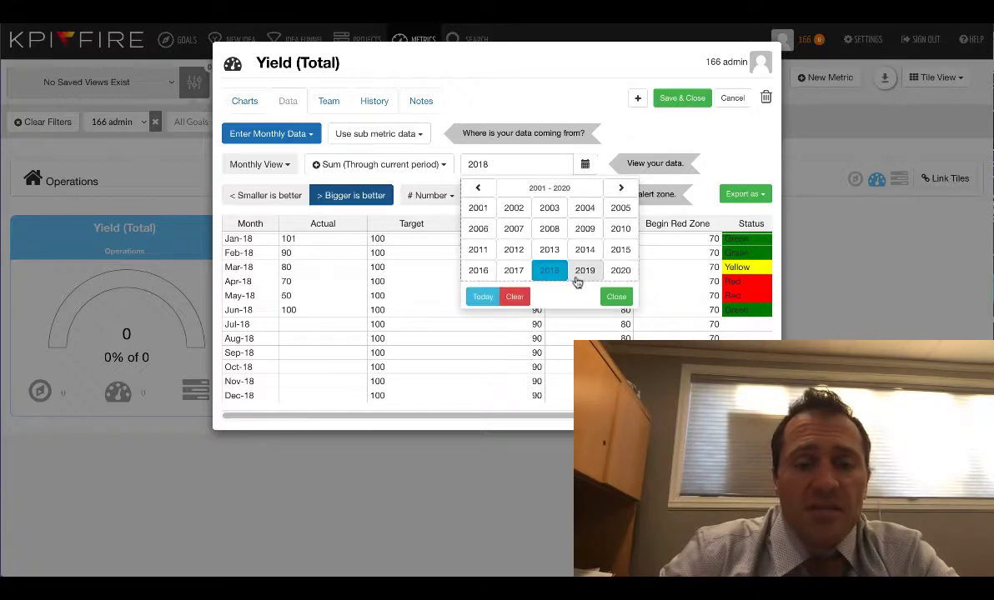
left_click(585, 164)
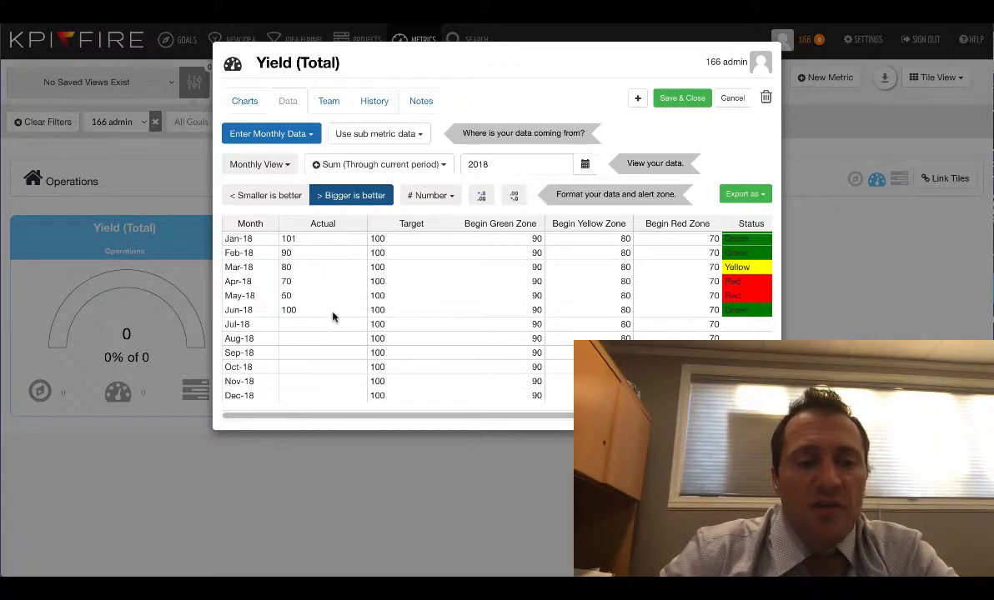
- Look through the metric's aggregation options and keep Sum (Through current period)
left_click(427, 166)
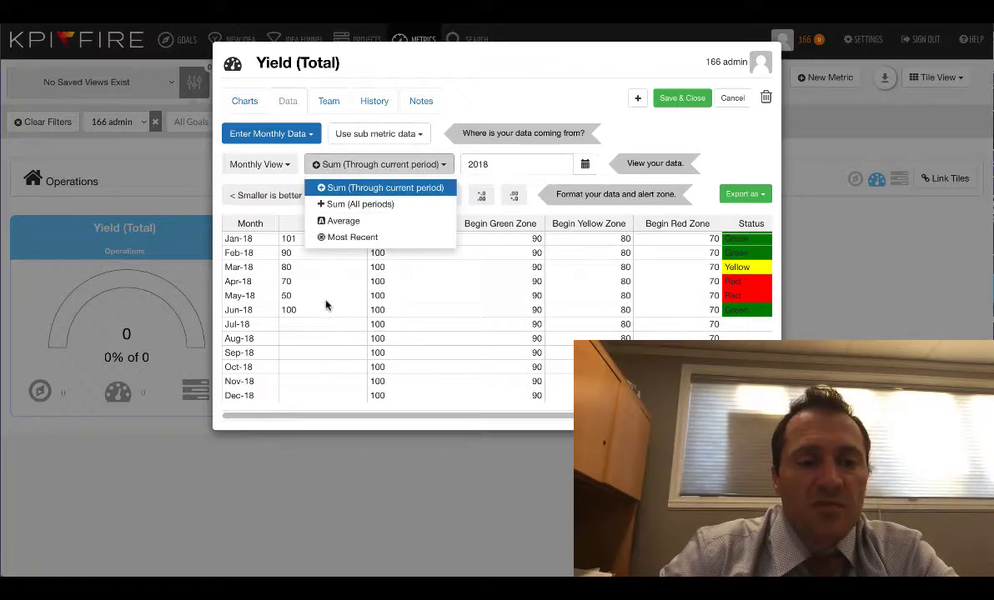
left_click(290, 252)
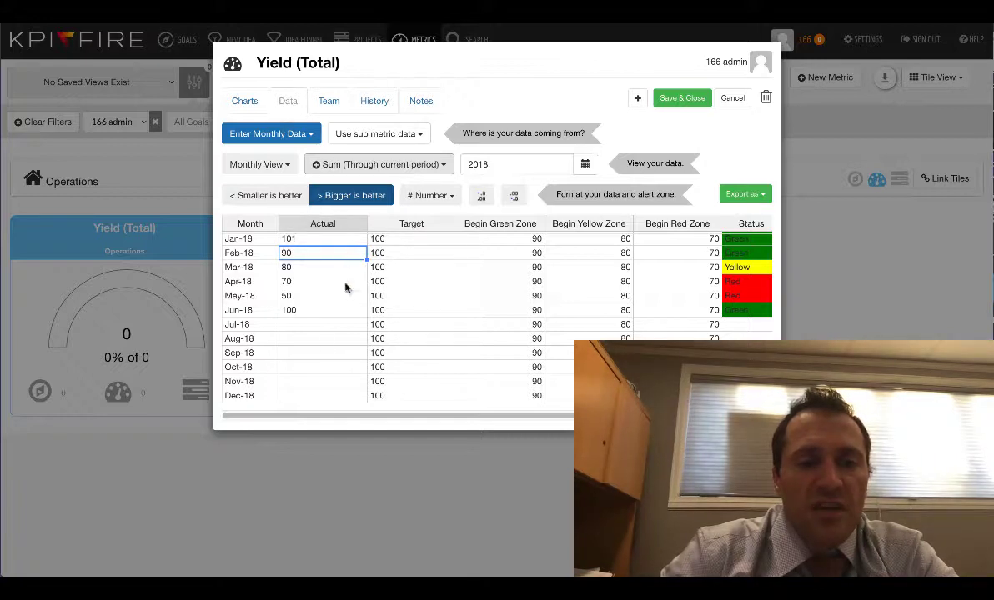
left_click(442, 163)
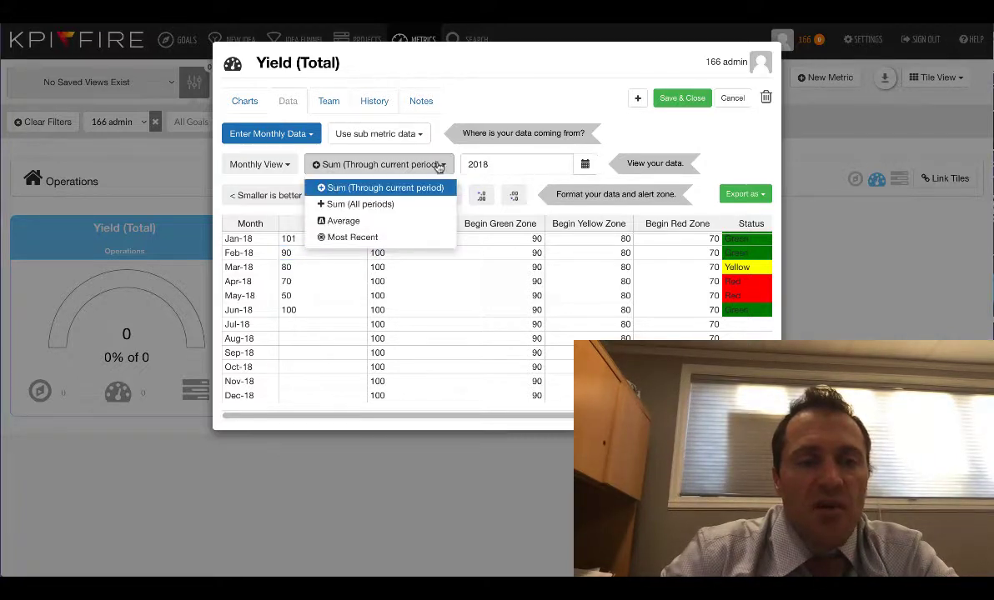
left_click(389, 302)
- Review the Yield (Total) charts, return to its data, and save and close the metric
left_click(241, 100)
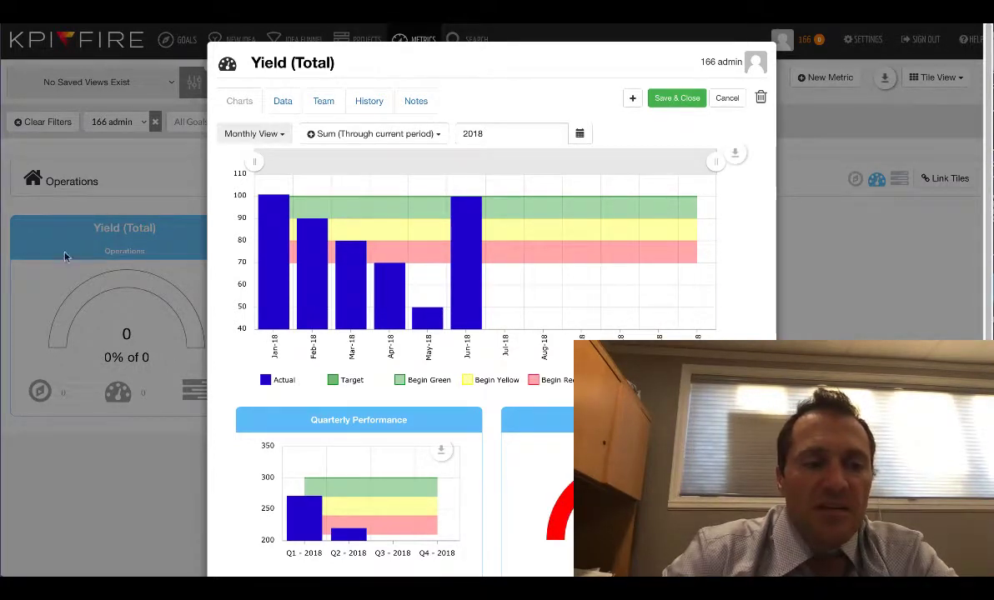
left_click(283, 101)
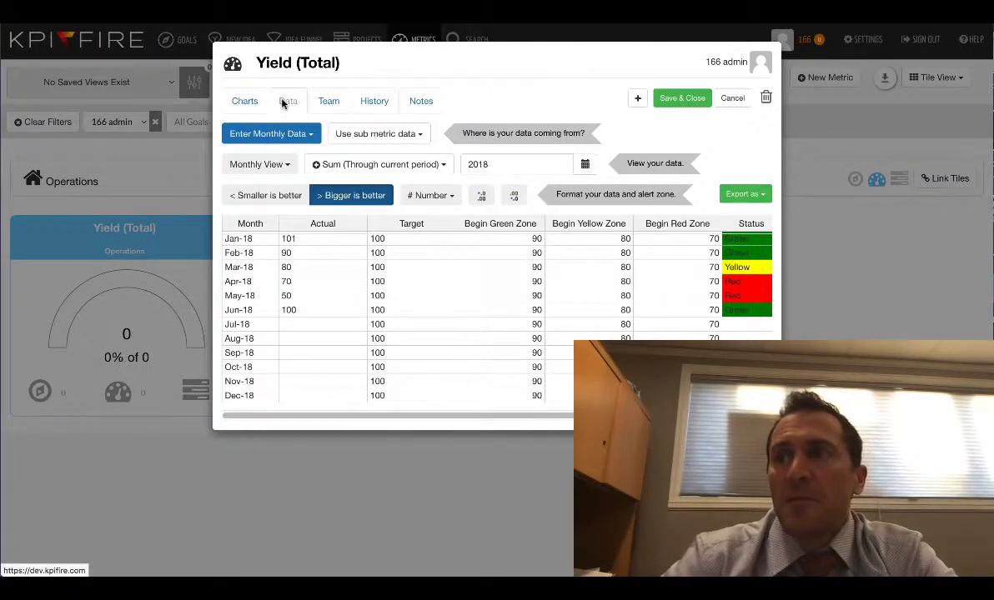
left_click(683, 98)
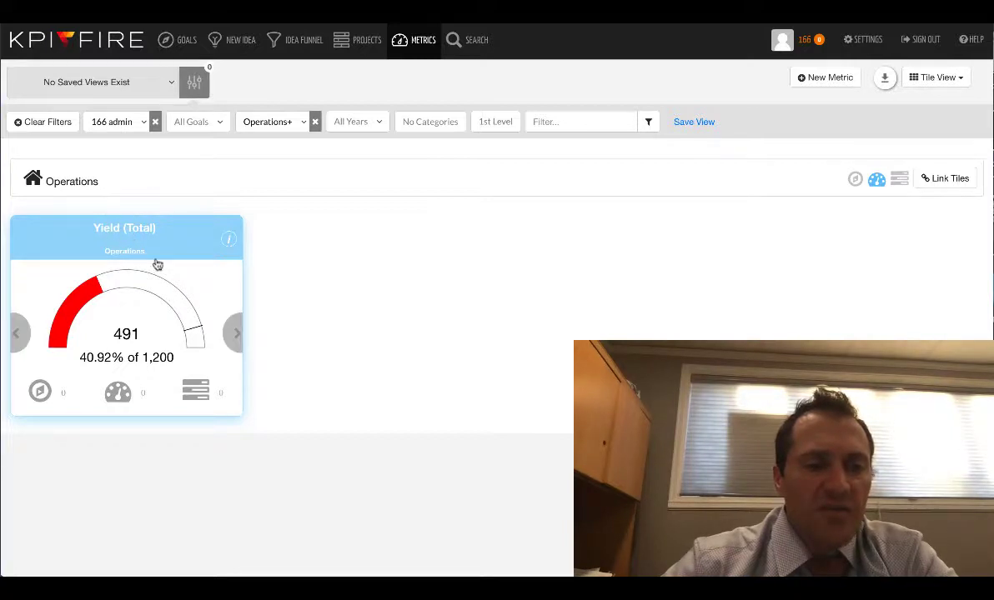
- Create a sub metric named Yield - Plant A beneath Yield (Total), assigned to the Plant A department and visible to all departments
left_click(124, 395)
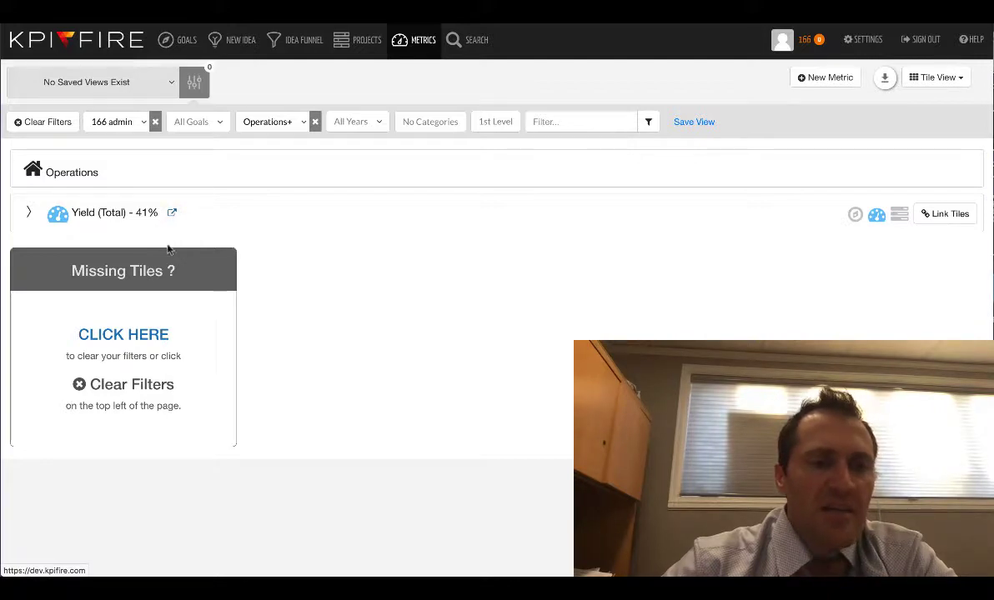
left_click(824, 79)
left_click(475, 88)
type("Ye")
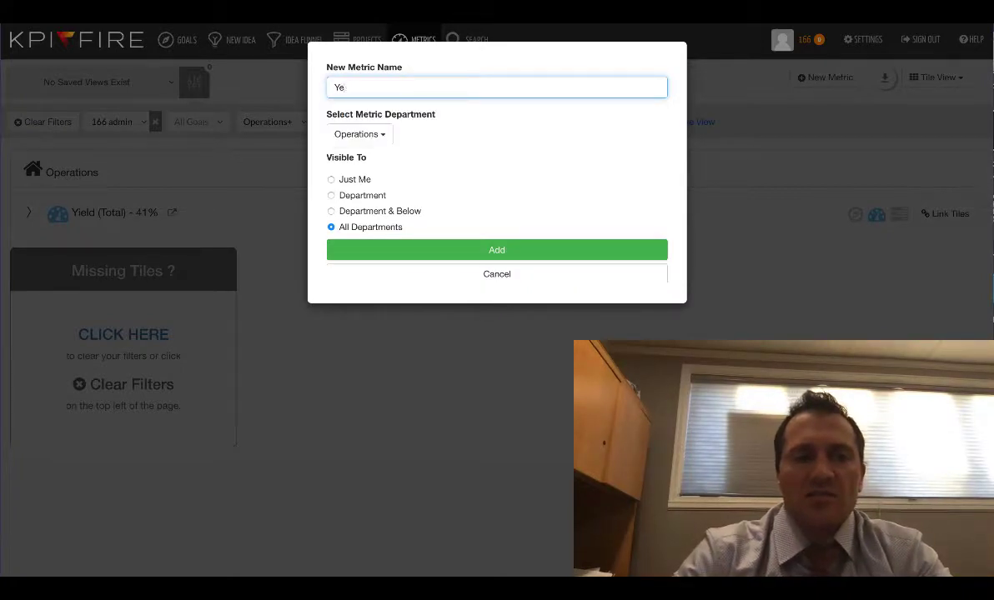
key("BackSpace")
type("iel")
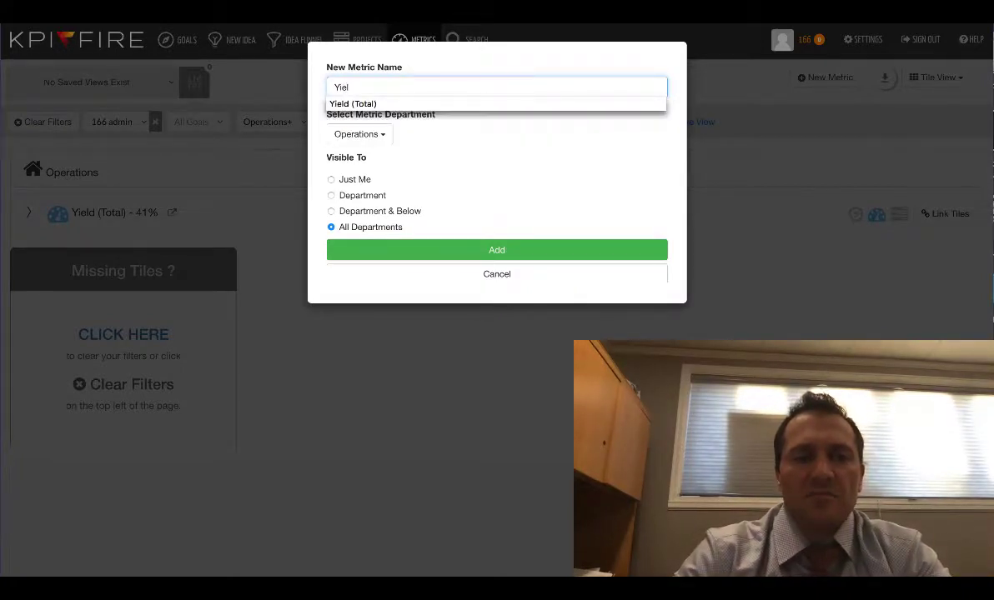
type("d - Plant A")
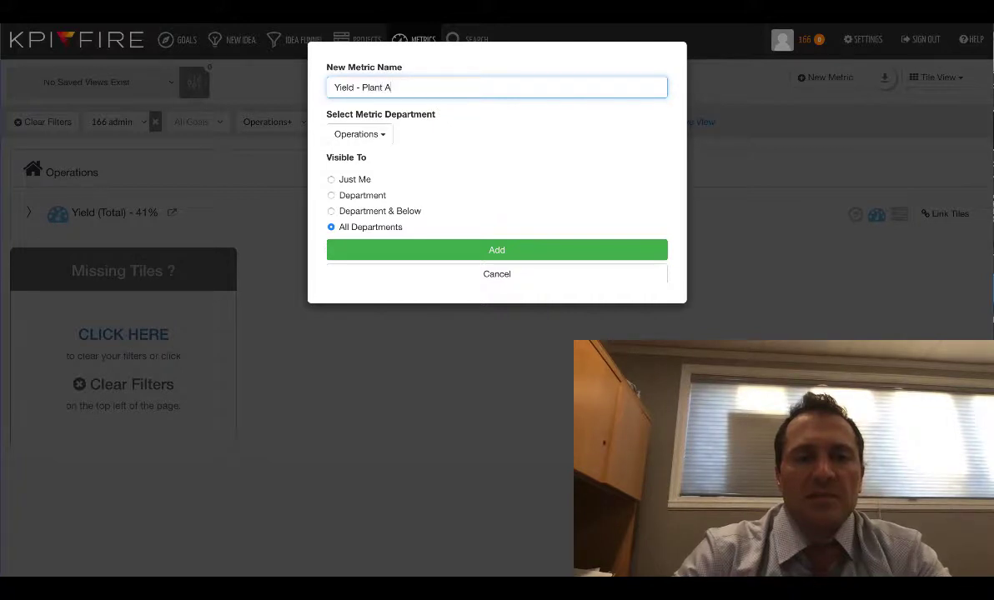
left_click(382, 137)
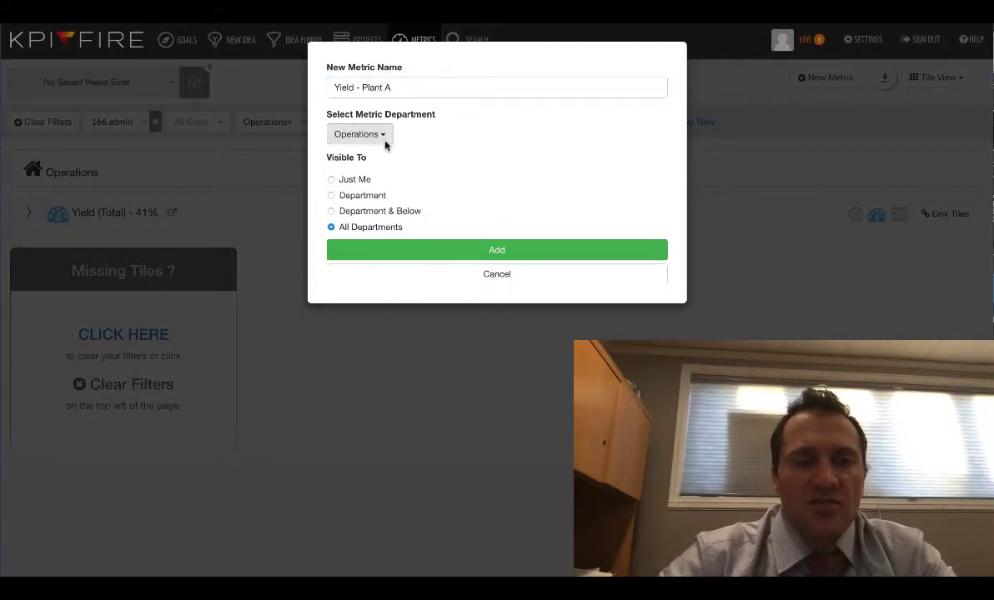
left_click(383, 139)
left_click(376, 235)
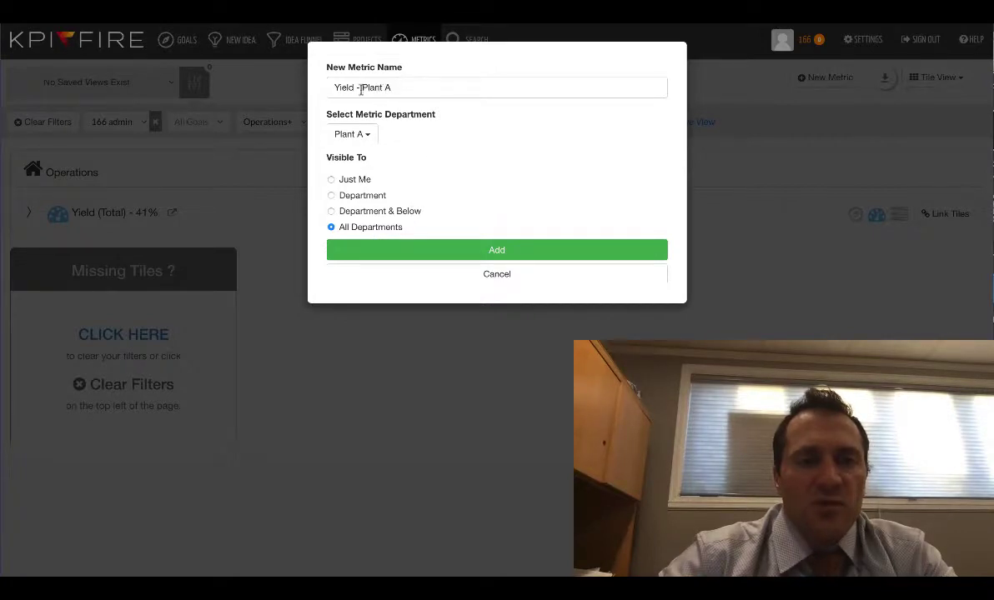
left_click(505, 250)
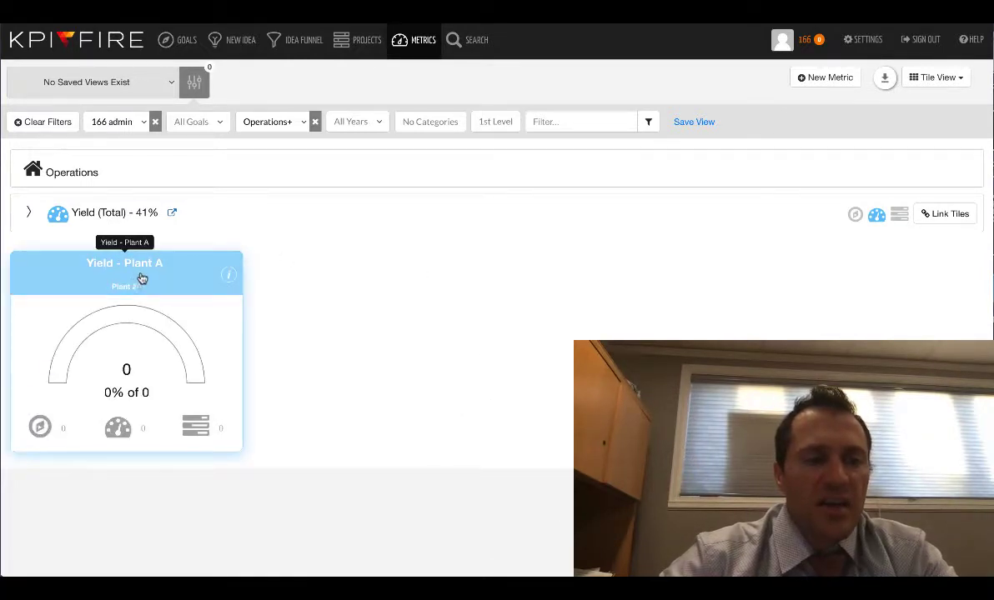
- Return to the Operations level and add a linked metric named Yield - Plant B to Yield (Total), assigned to the Plant B department
left_click(90, 175)
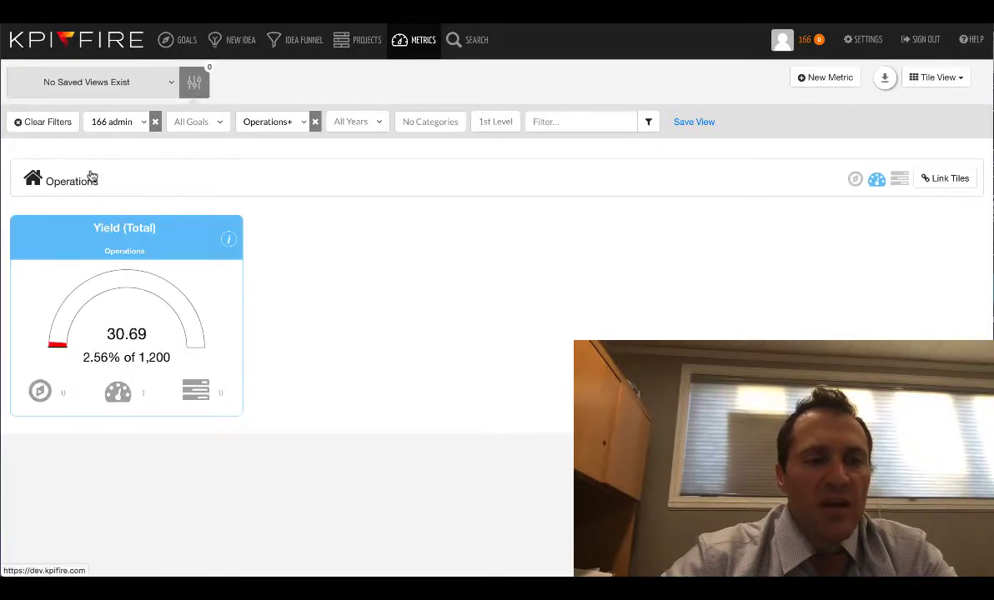
left_click(127, 234)
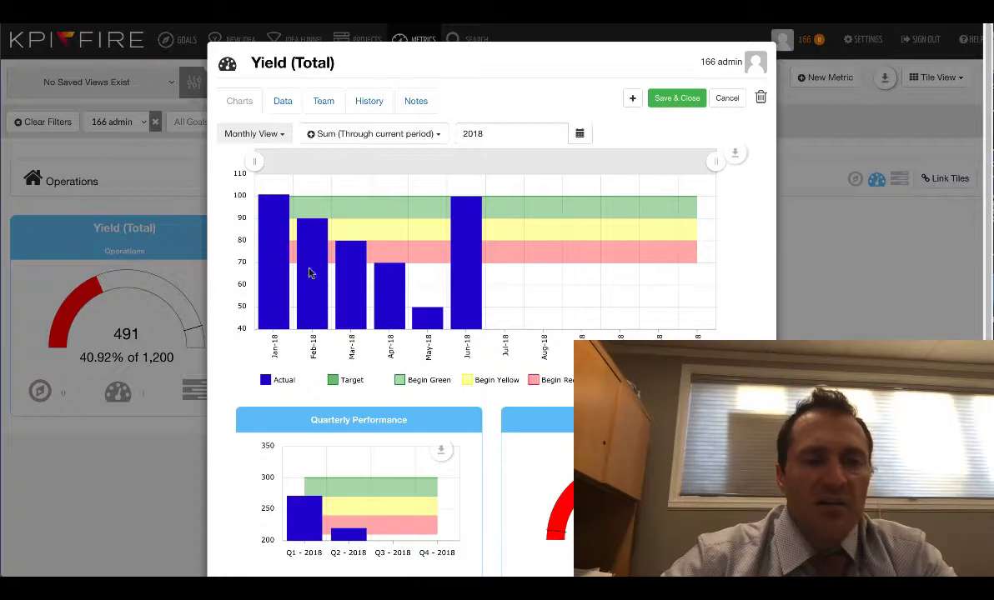
left_click(634, 100)
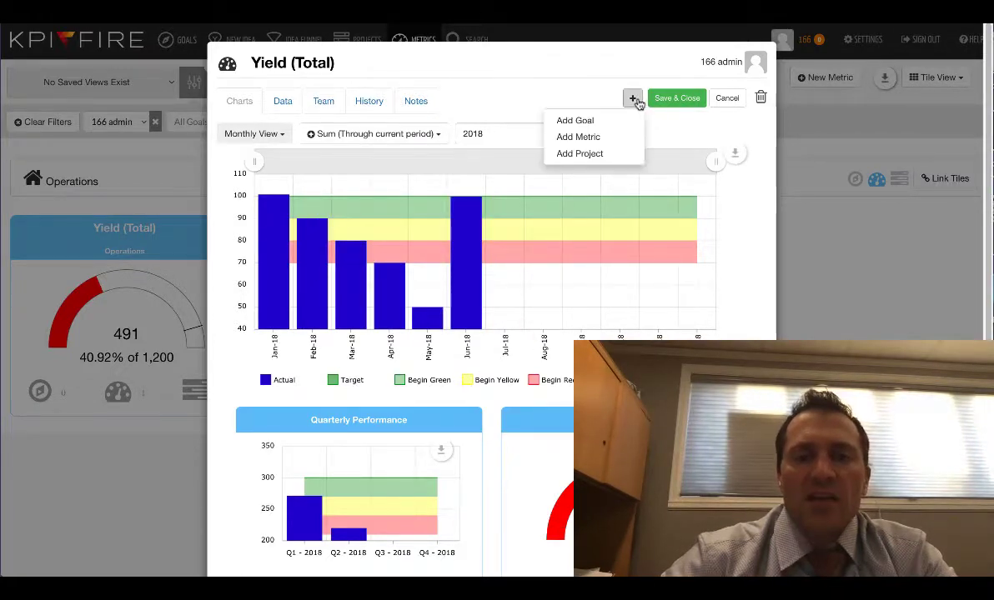
left_click(594, 141)
left_click(440, 120)
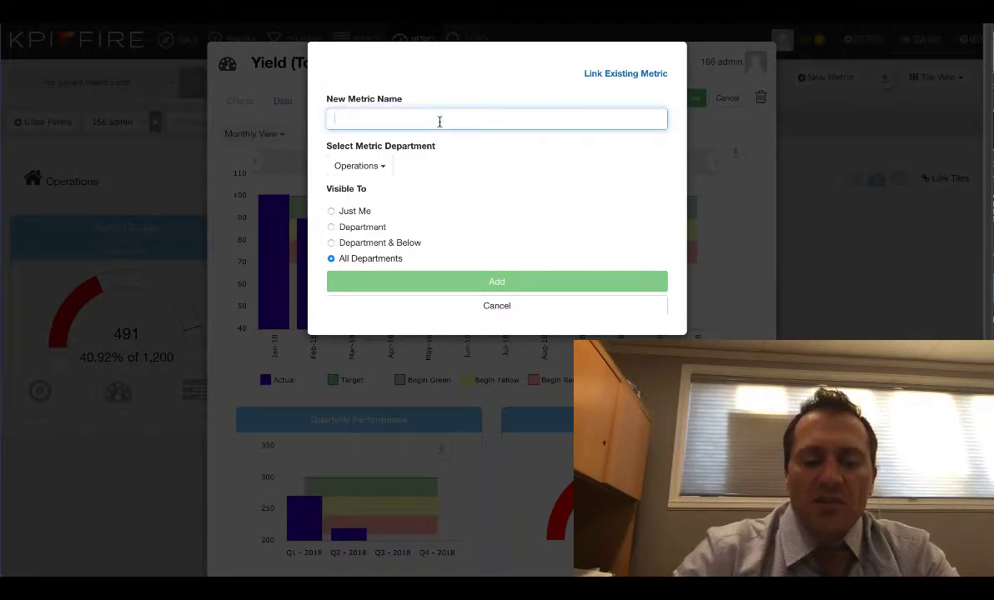
type("Yield")
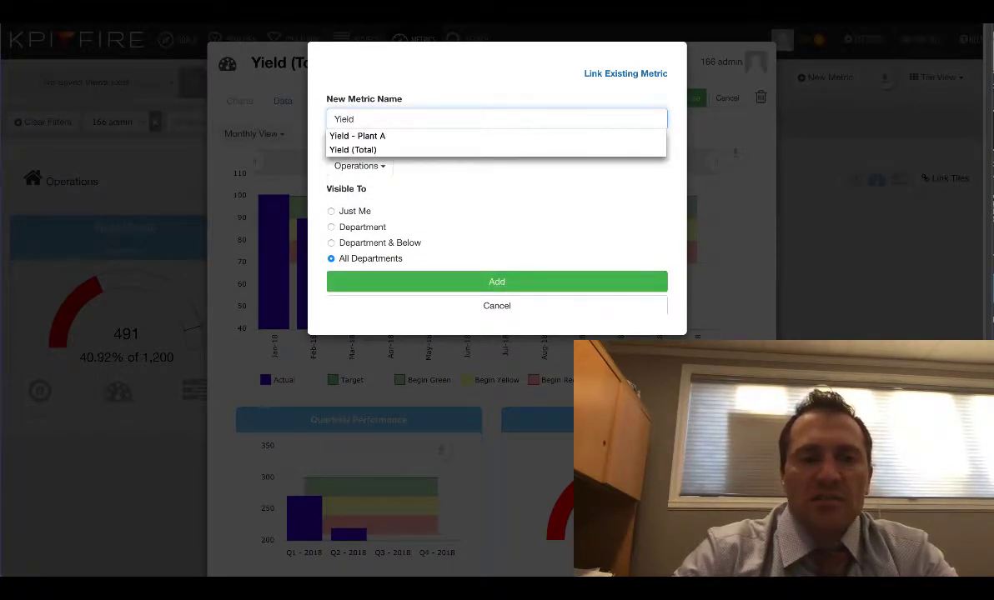
type(" - Plan")
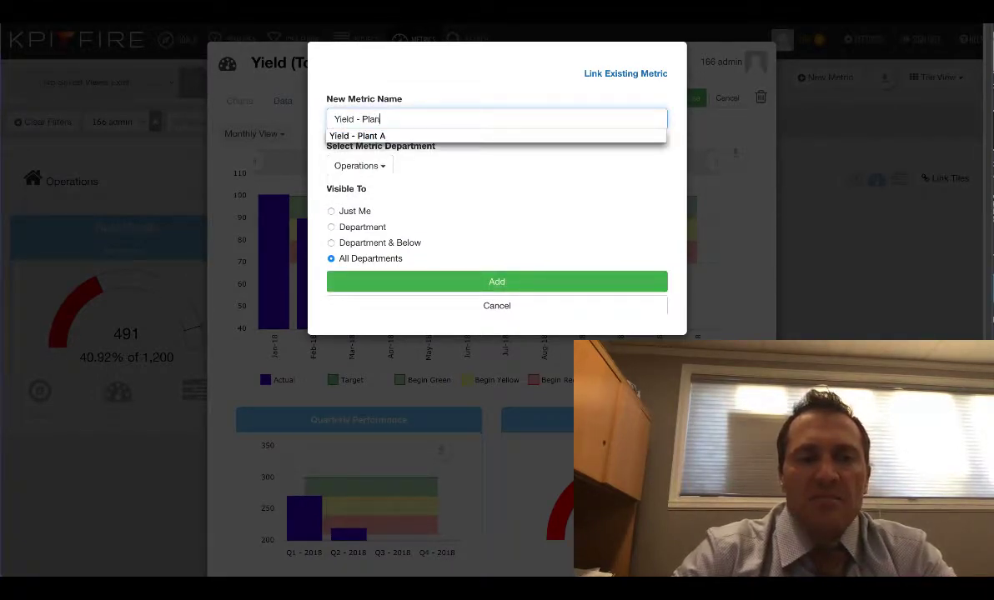
type("t B")
left_click(384, 166)
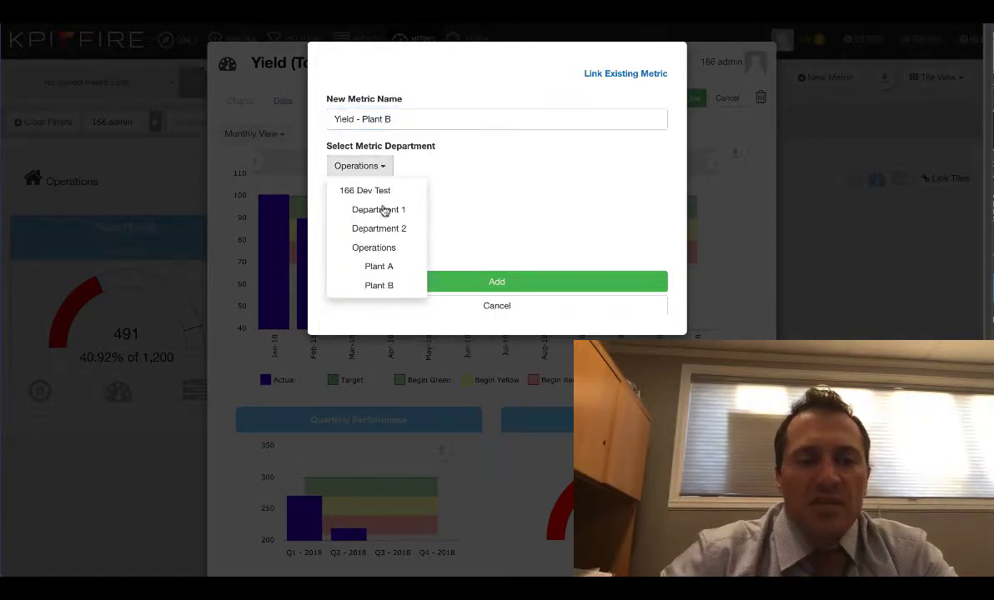
left_click(386, 286)
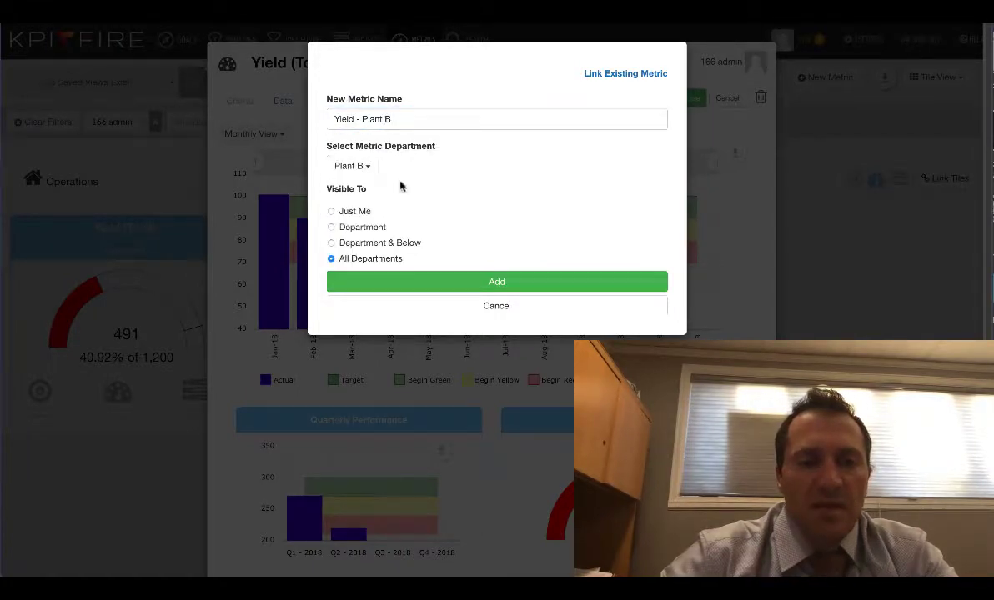
left_click(501, 285)
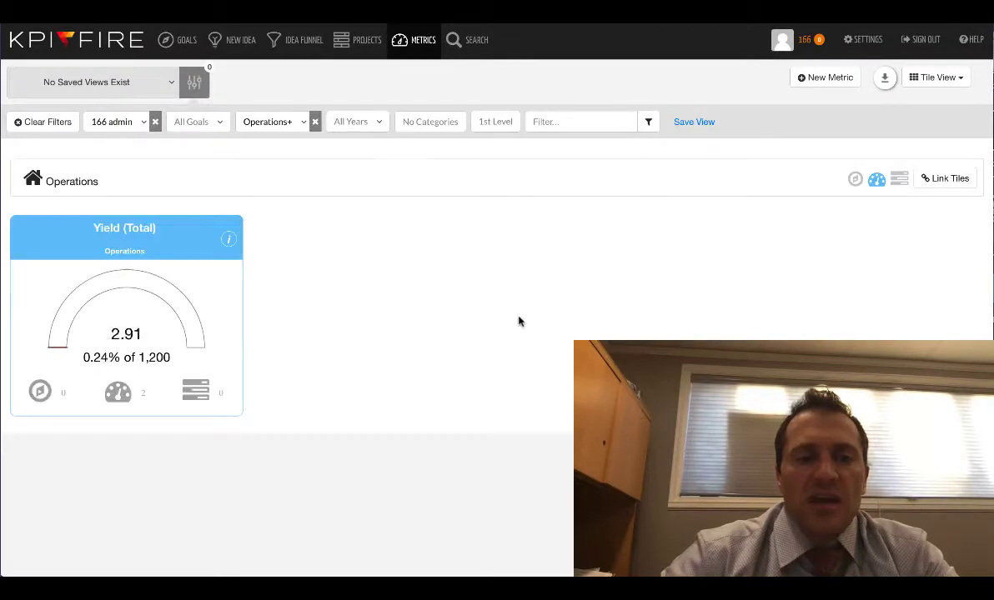
- Open Yield (Total) and review its charts and linked plant metrics
left_click(119, 233)
scroll(333, 255, "down", 3)
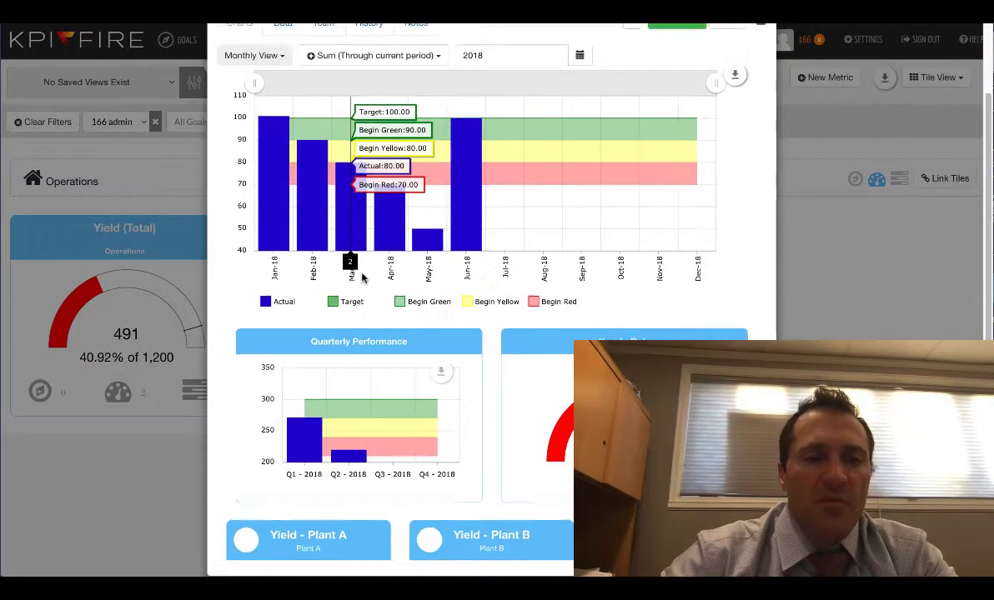
scroll(362, 277, "up", 2)
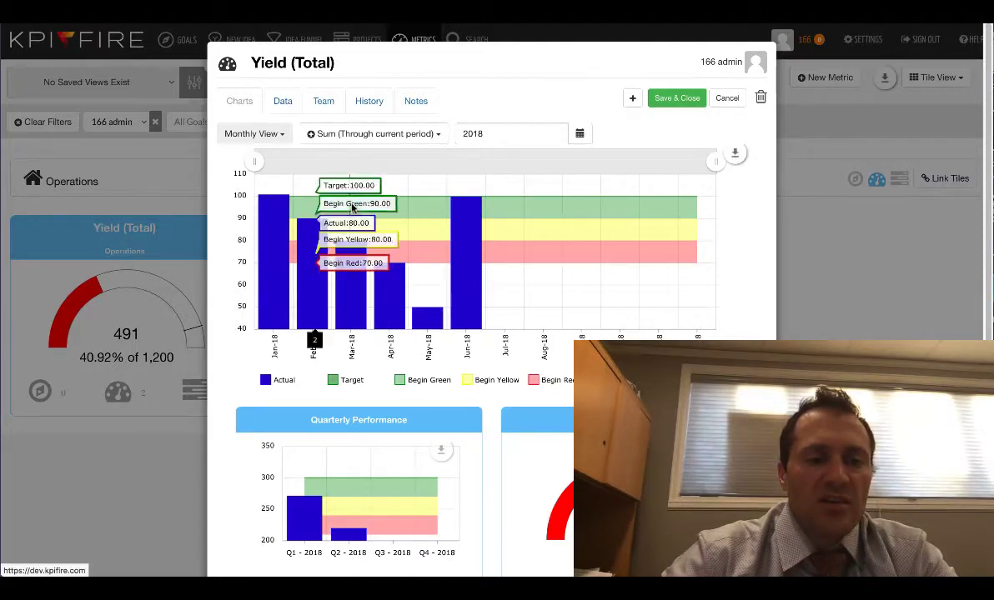
- Review the Yield (Total) charts, its monthly data, and its team member roles and alert option
scroll(352, 208, "down", 2)
scroll(349, 171, "up", 2)
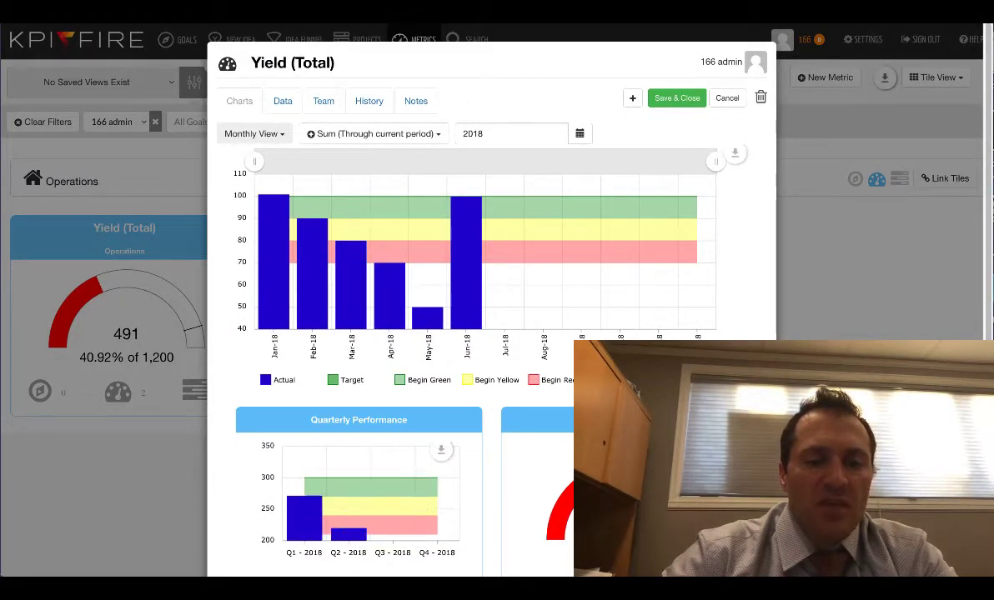
scroll(521, 421, "down", 3)
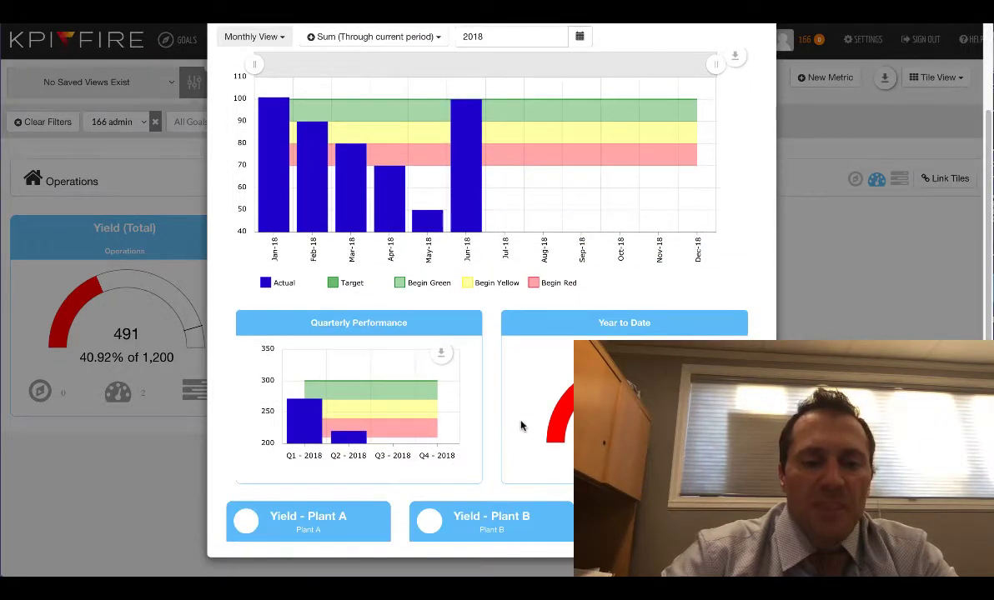
scroll(521, 421, "up", 3)
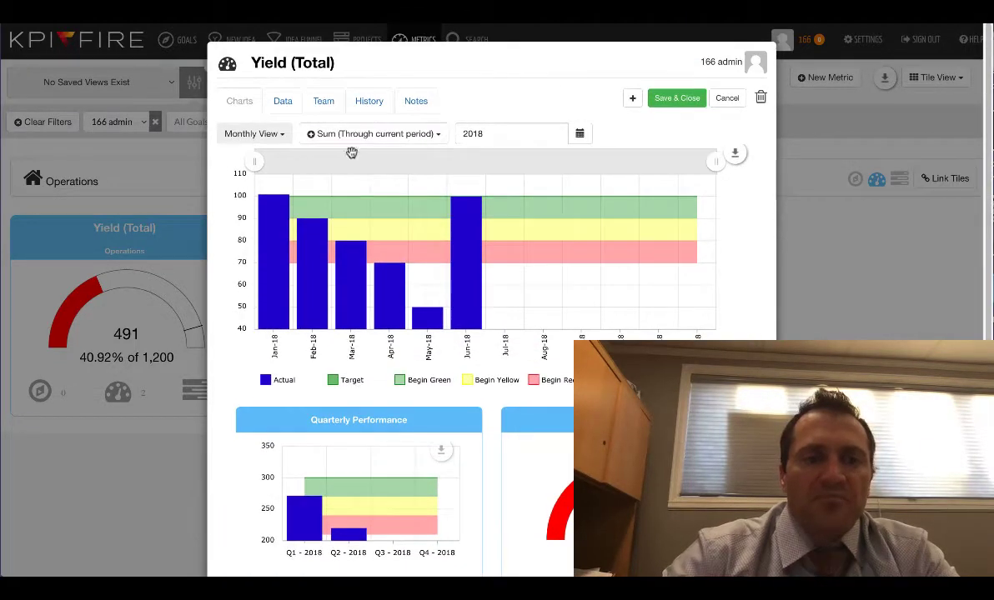
left_click(283, 101)
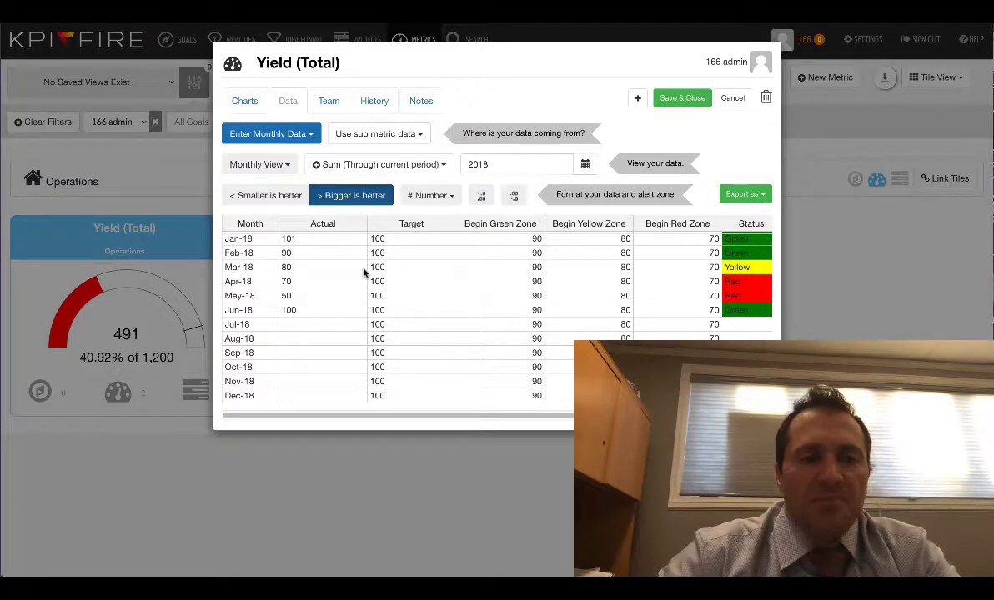
left_click(328, 101)
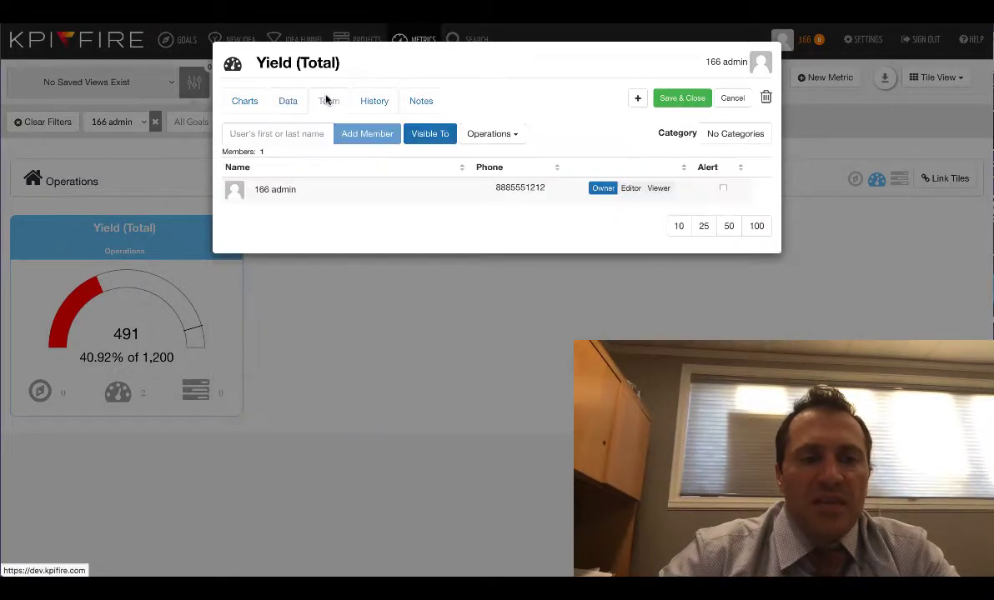
left_click(289, 131)
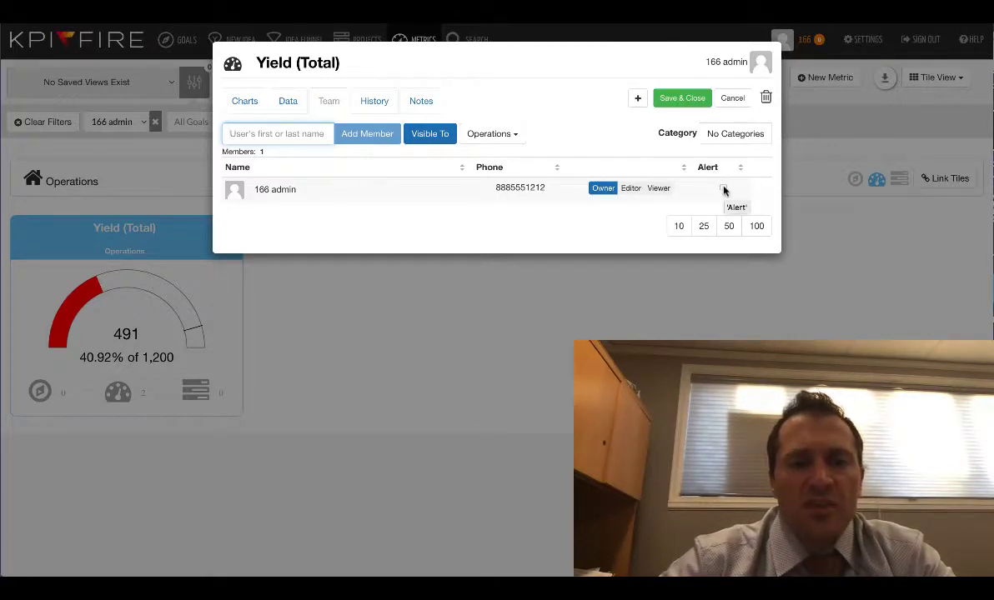
left_click(290, 103)
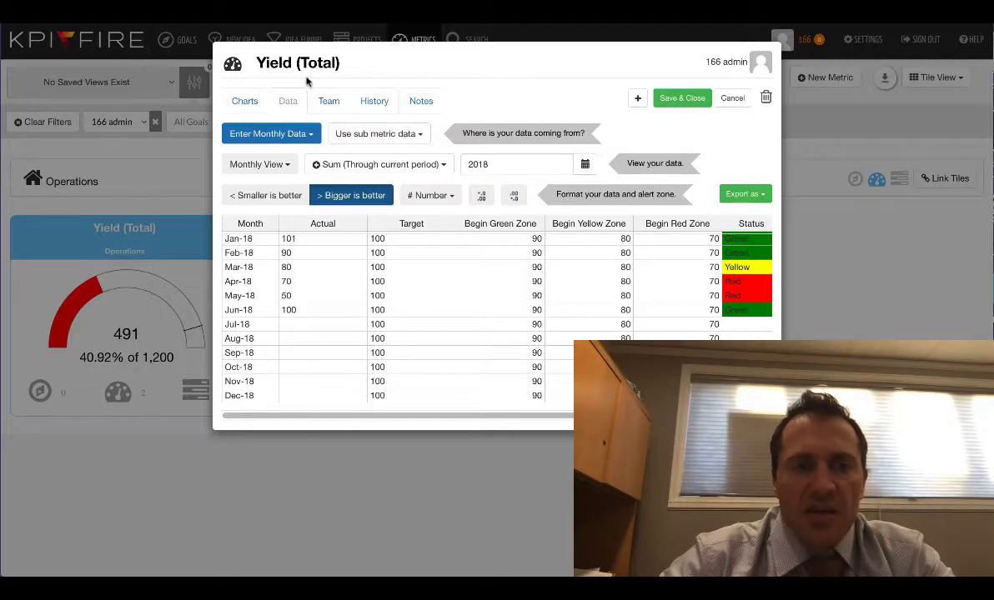
left_click(328, 103)
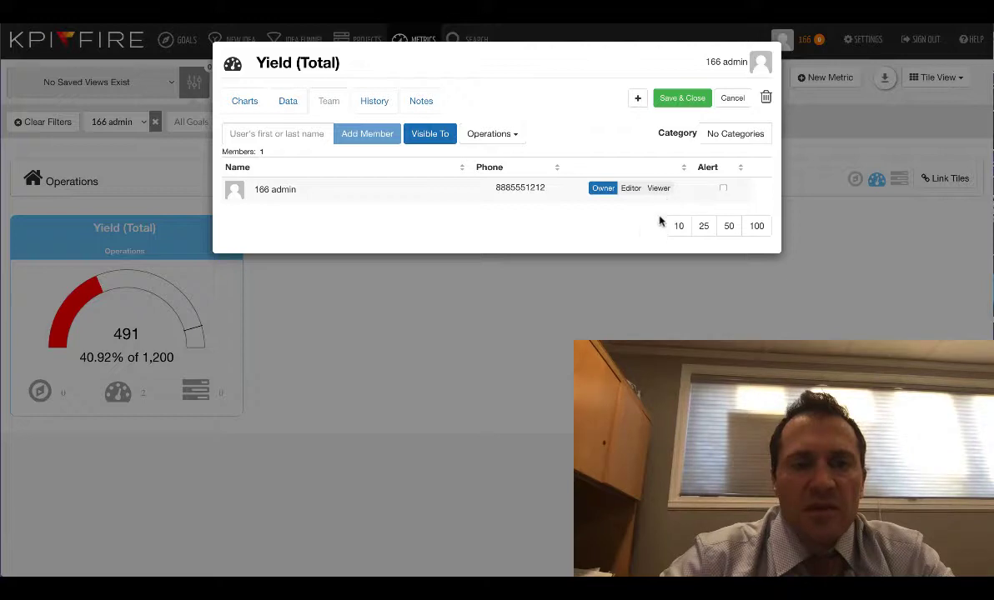
- Check the individual department choices for Yield (Total) and save its visibility as visible to all departments
left_click(518, 138)
left_click(491, 134)
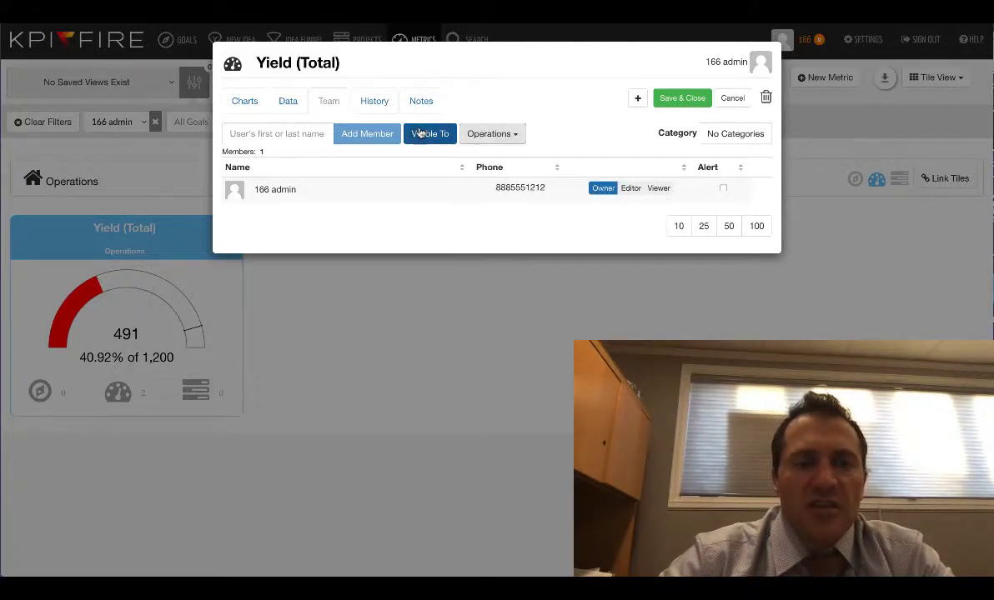
left_click(437, 134)
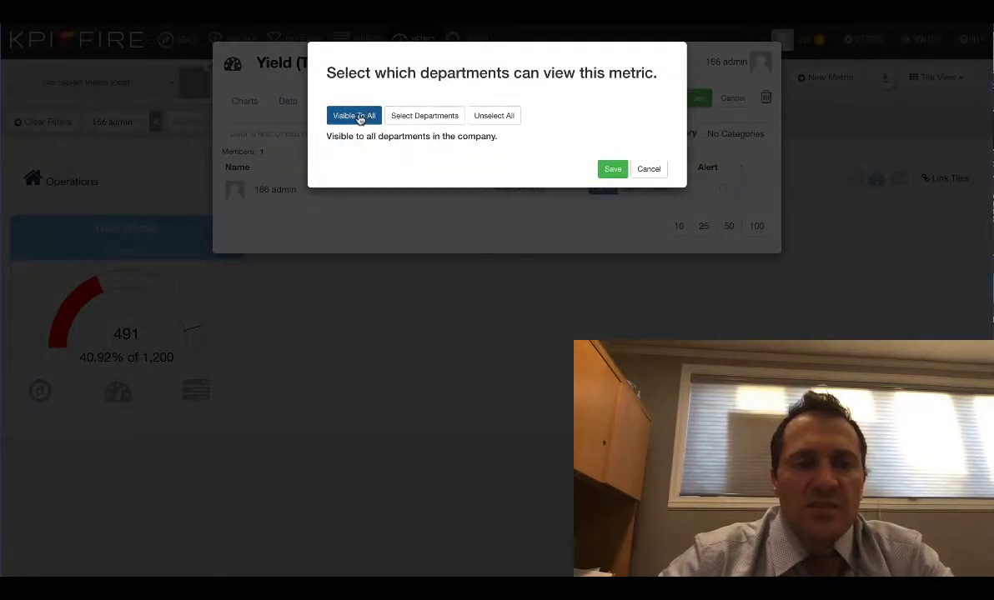
left_click(435, 115)
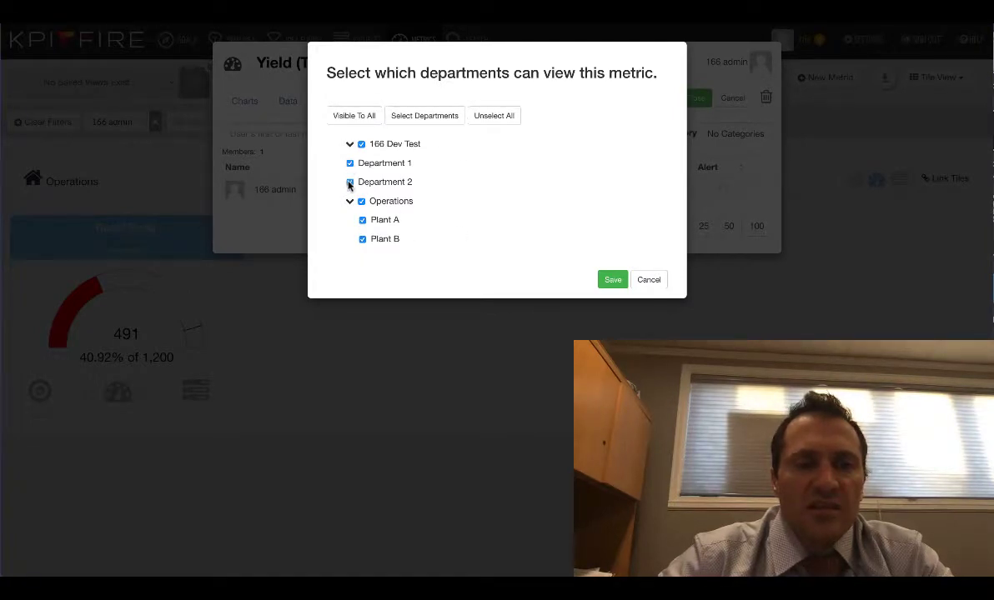
left_click(357, 117)
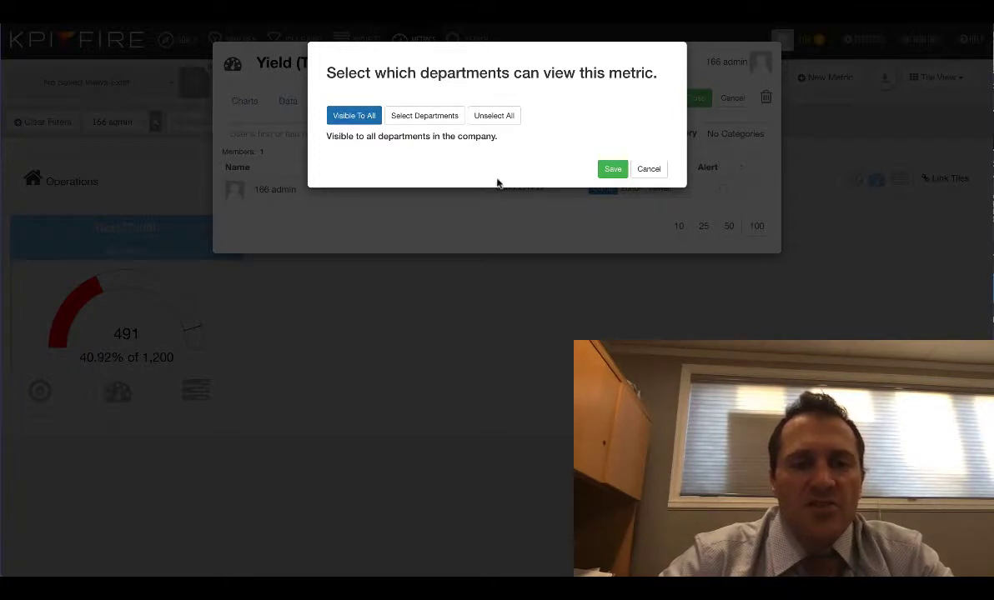
left_click(613, 170)
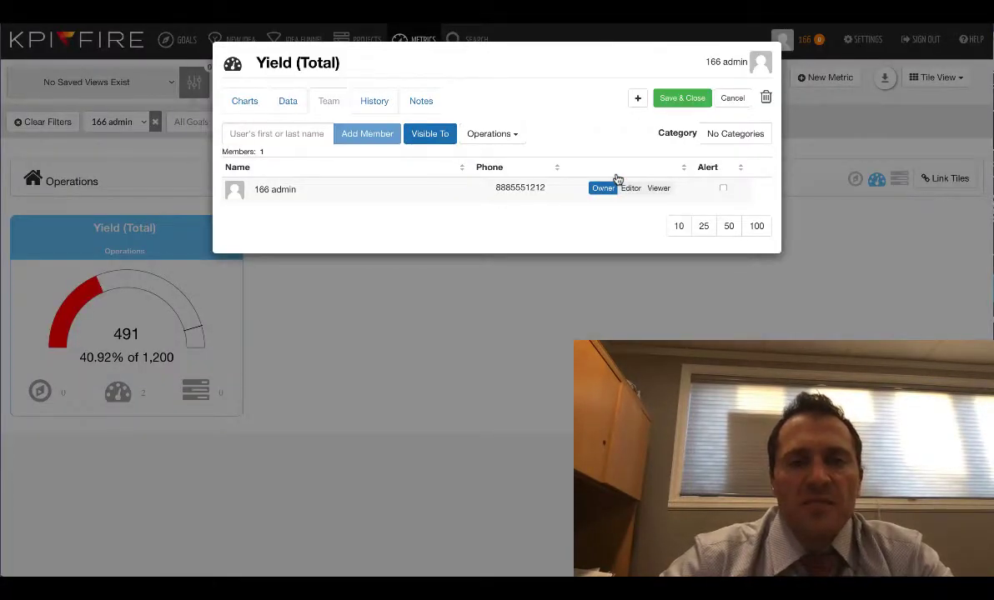
- Note on Yield (Total) that it is calculated from the XYZ report received each month from a named contact, and save and close it
left_click(375, 101)
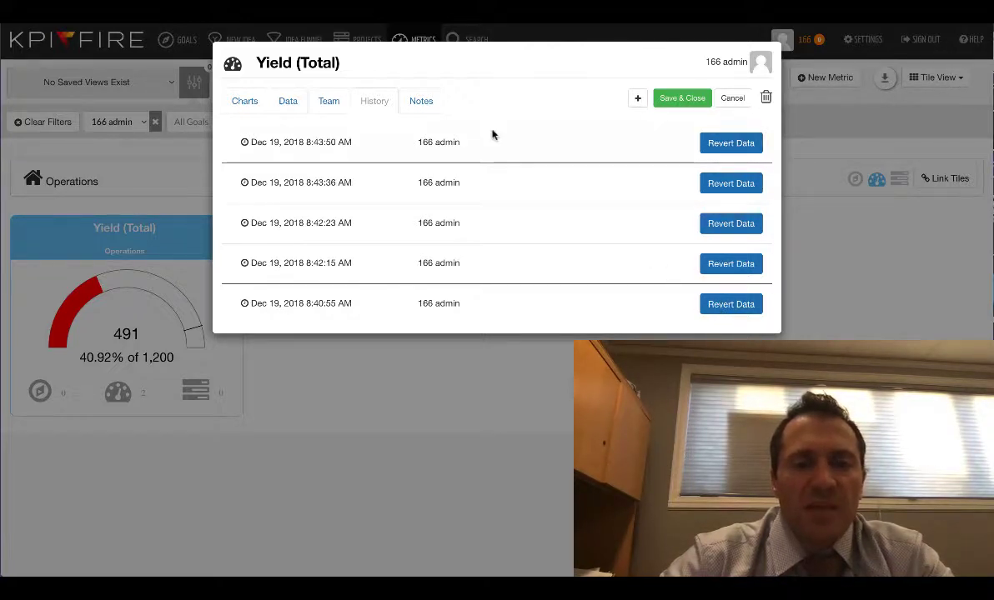
left_click(421, 100)
left_click(285, 139)
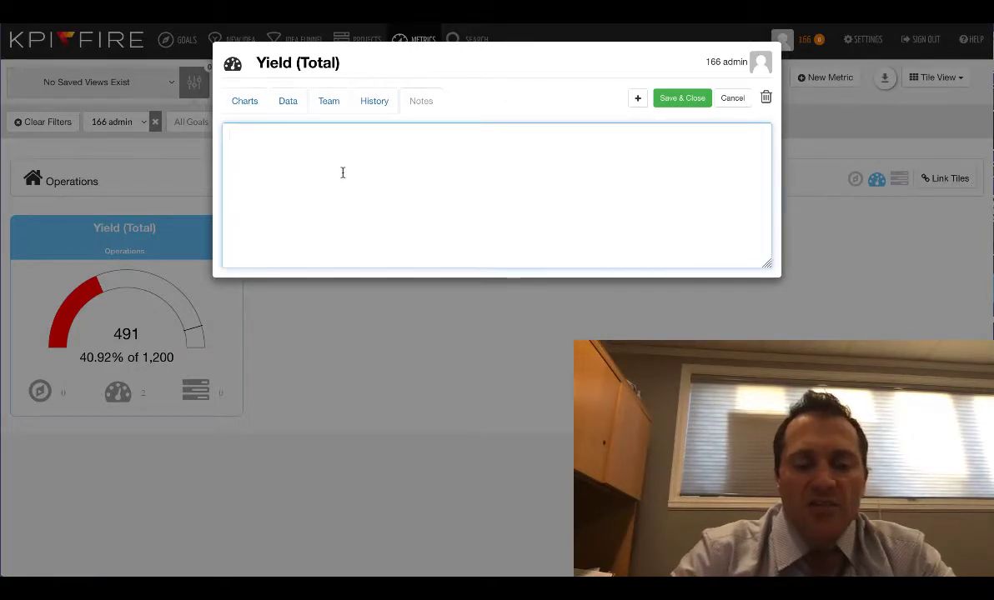
type("This")
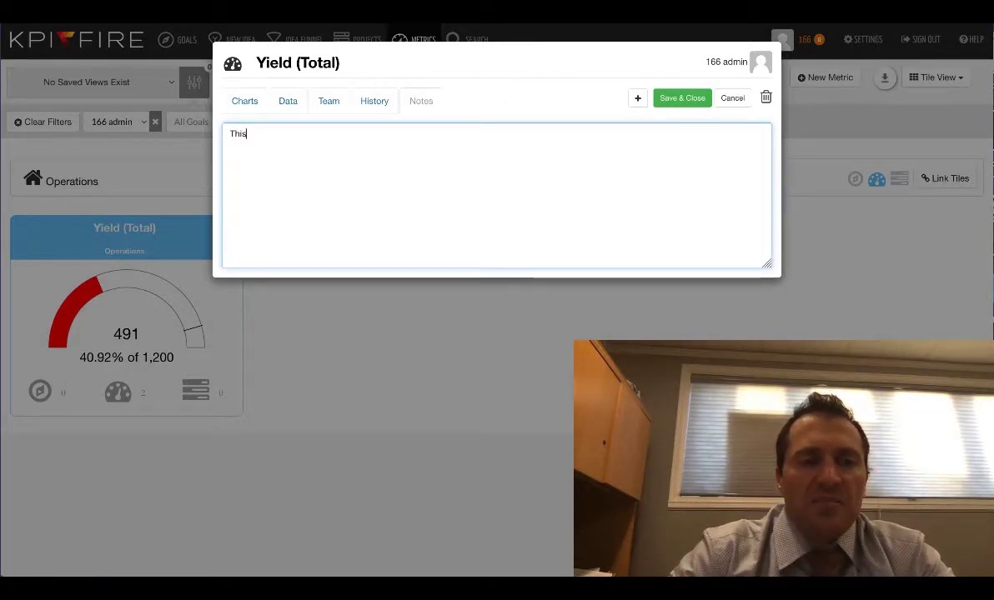
type(" is calculate")
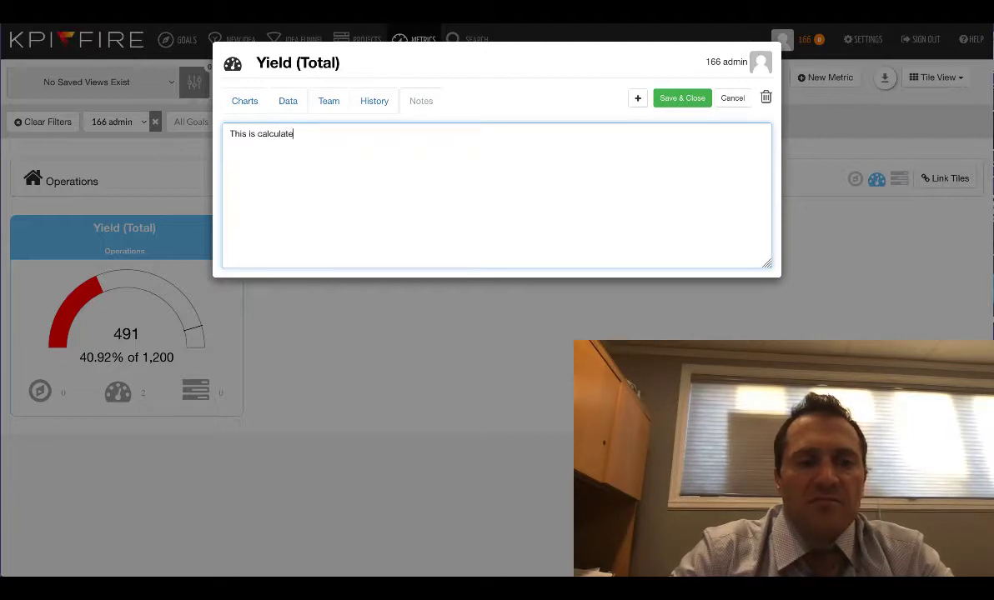
type("d from the XYZ")
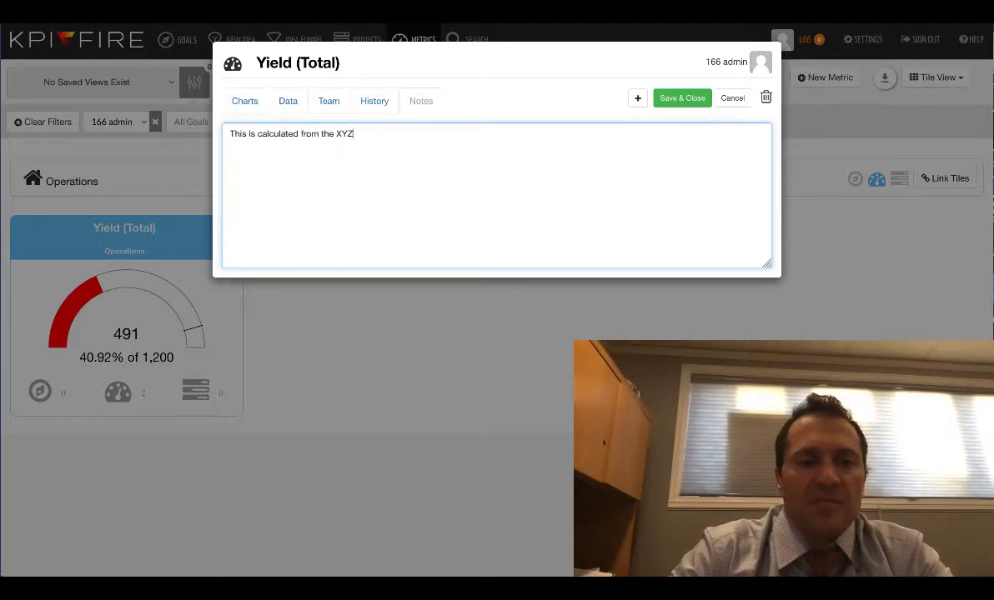
type(" report recieve")
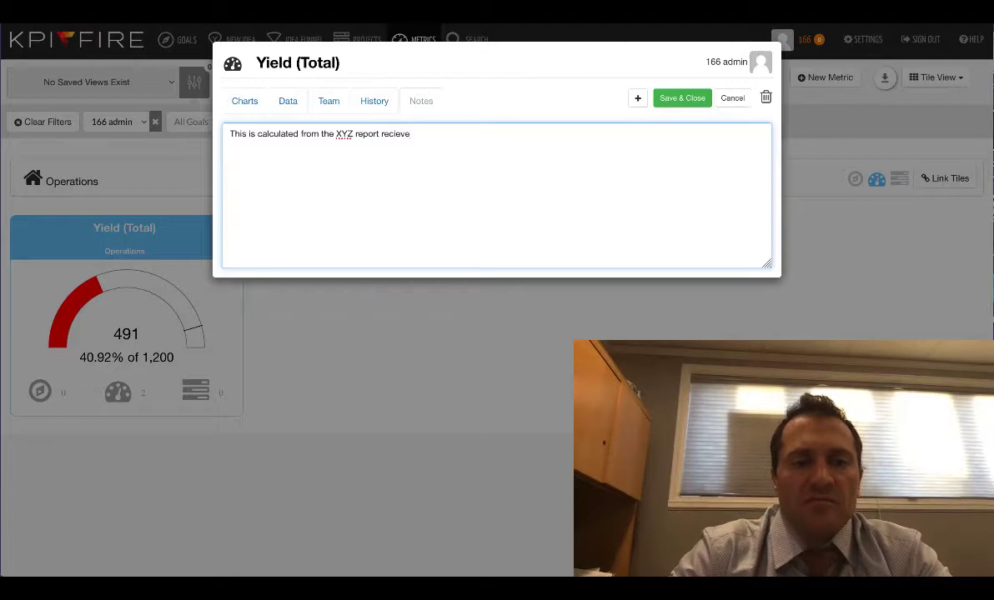
type("d b")
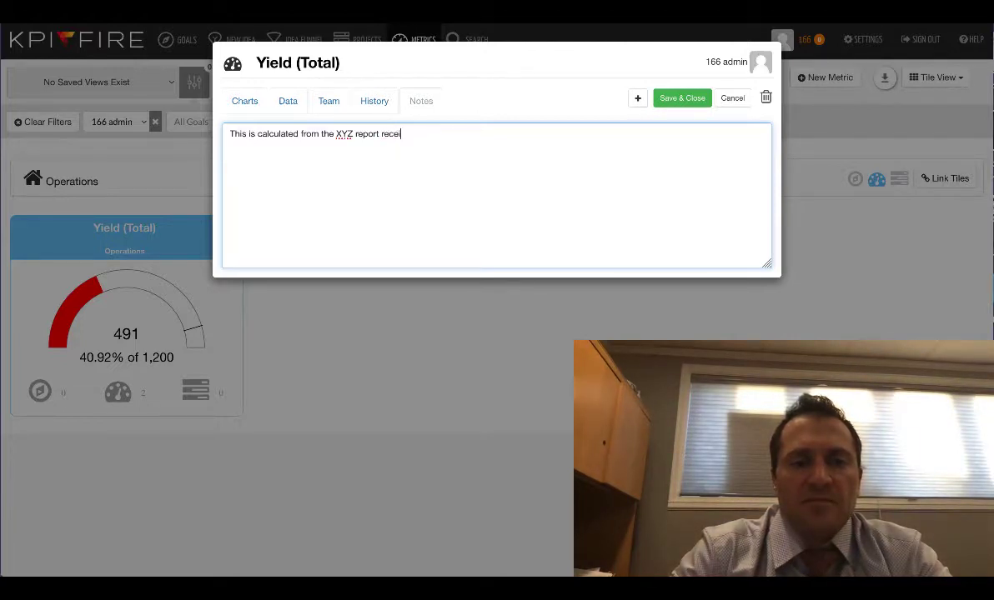
type("h from Bob.")
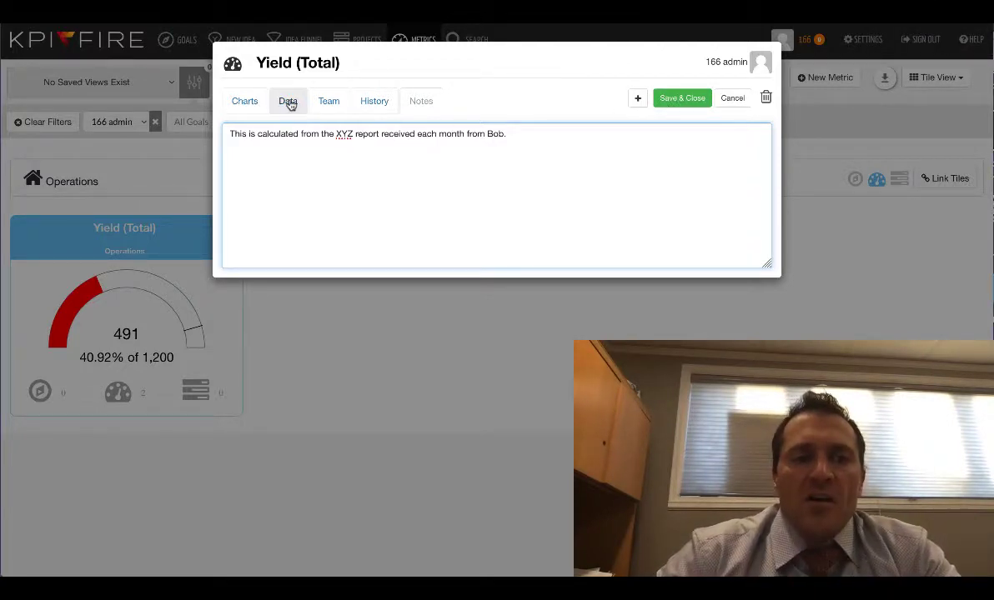
left_click(287, 102)
left_click(682, 99)
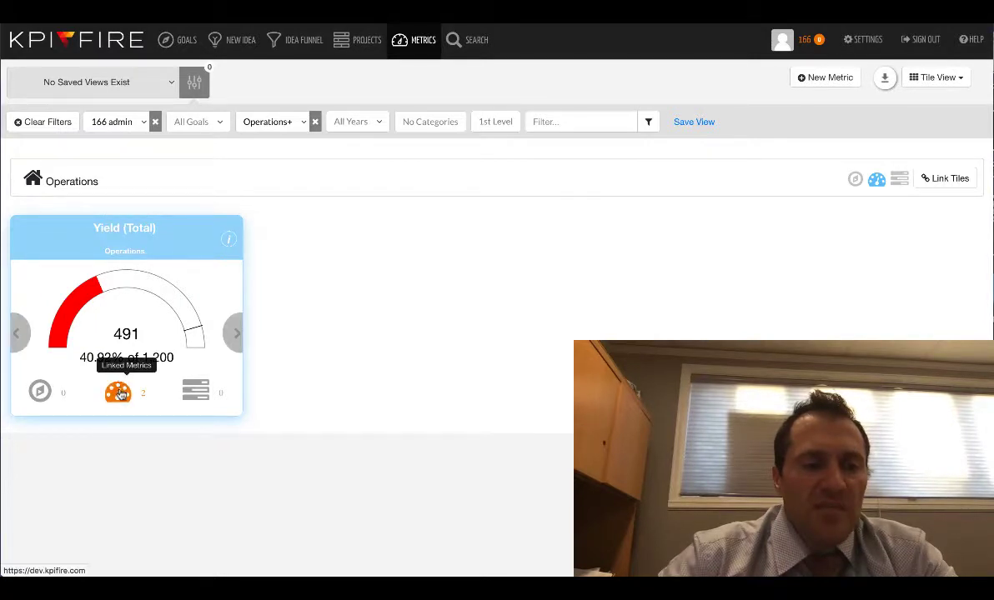
- Open Yield (Total) from its linked metrics level and set it to sum sub metric data, accepting replacement of its current data
left_click(118, 389)
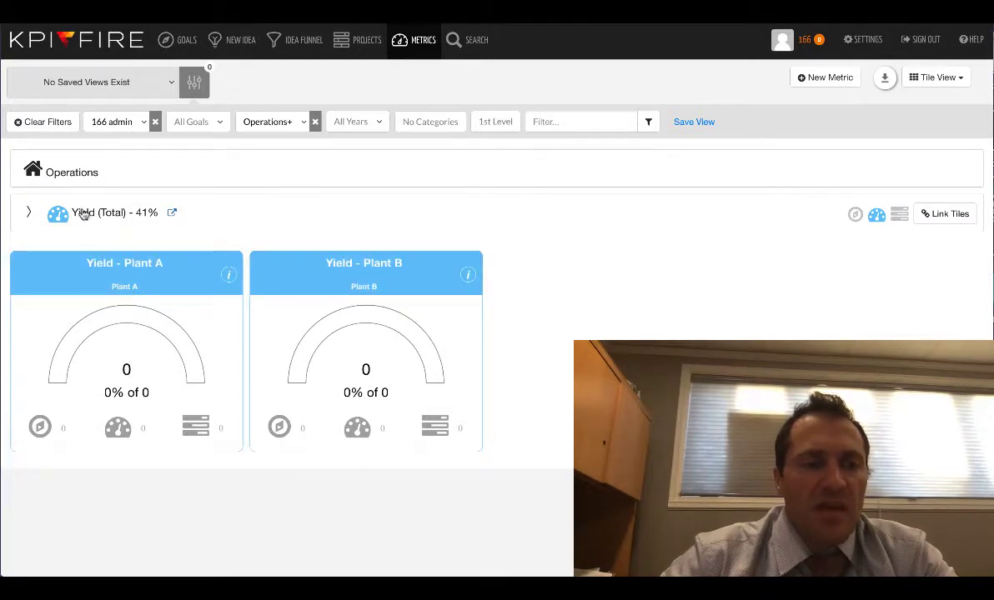
left_click(173, 215)
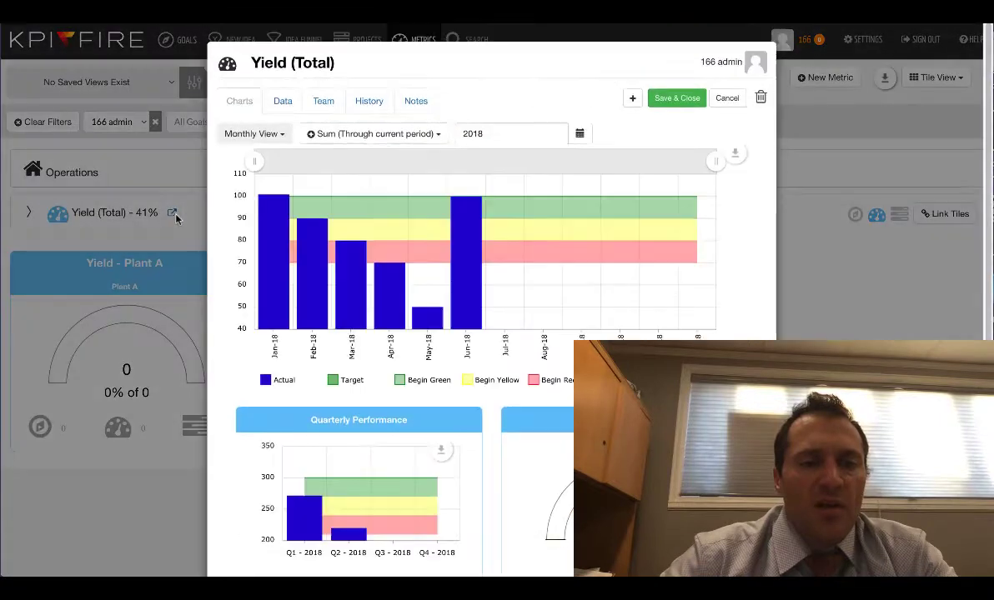
left_click(283, 101)
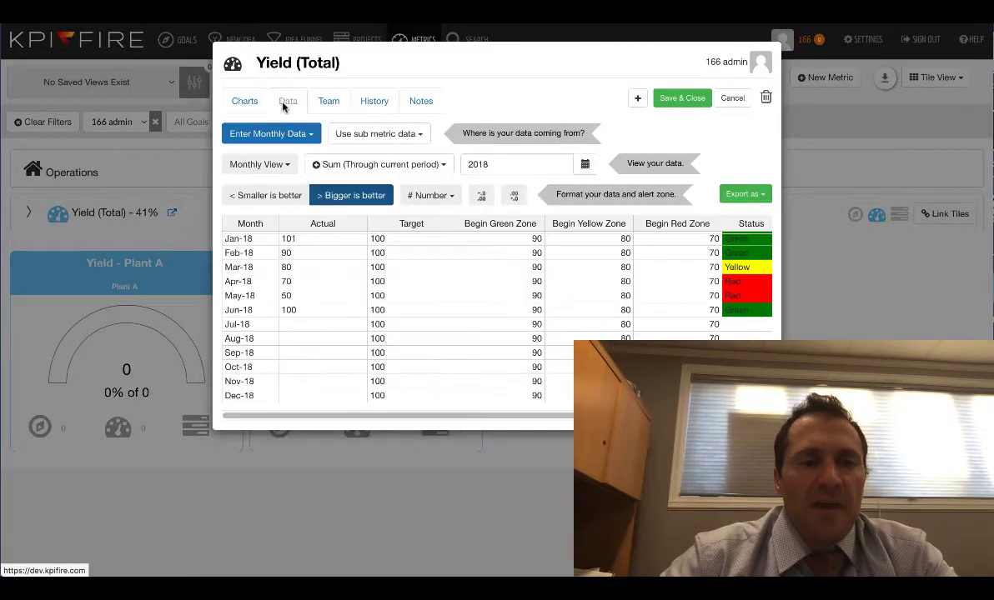
left_click(423, 135)
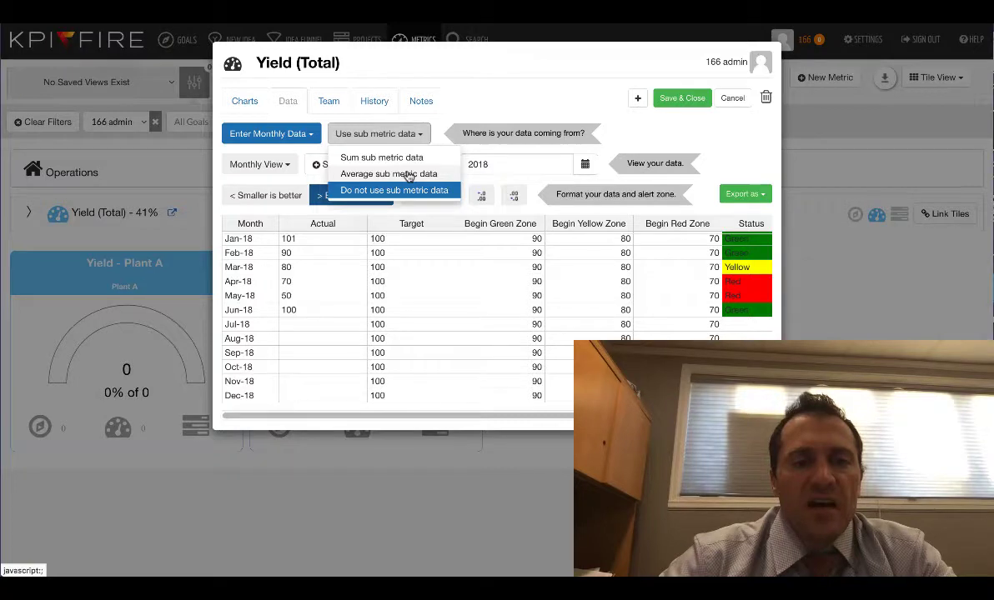
left_click(382, 159)
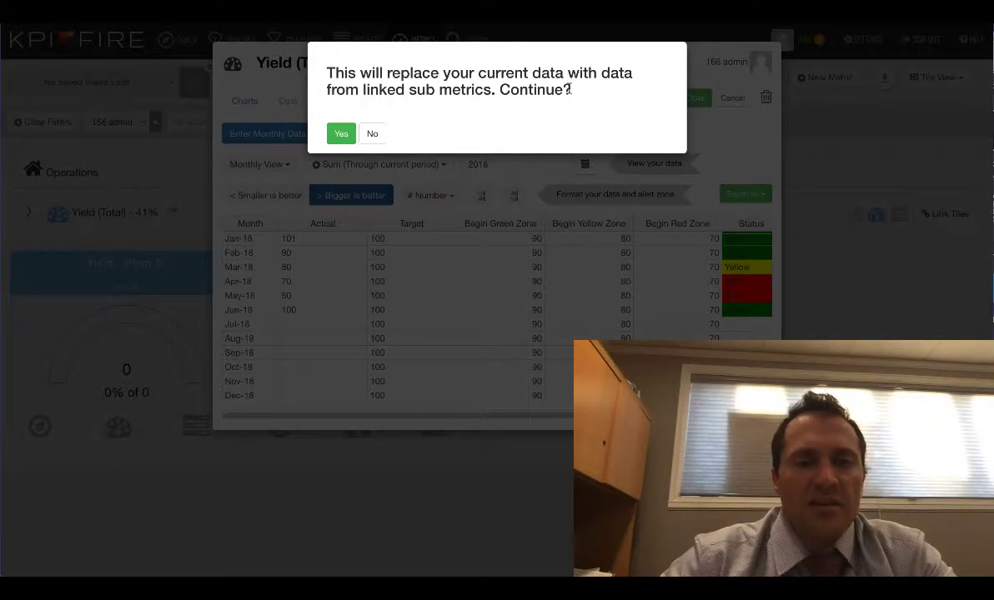
left_click(341, 134)
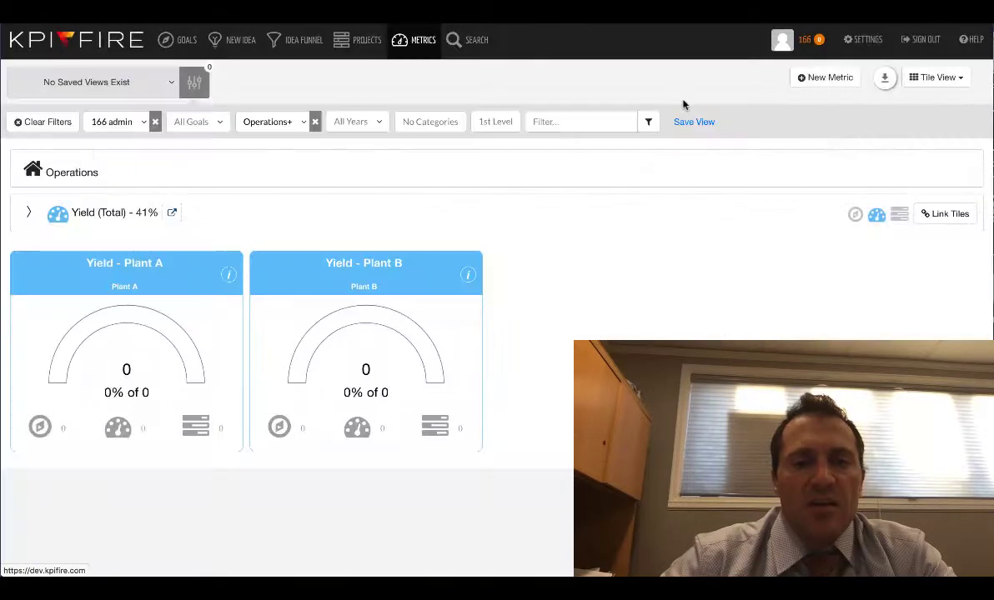
- Enter an actual of 101 and a target of 120 for Jan-18 in the Yield - Plant A data
left_click(122, 267)
left_click(269, 105)
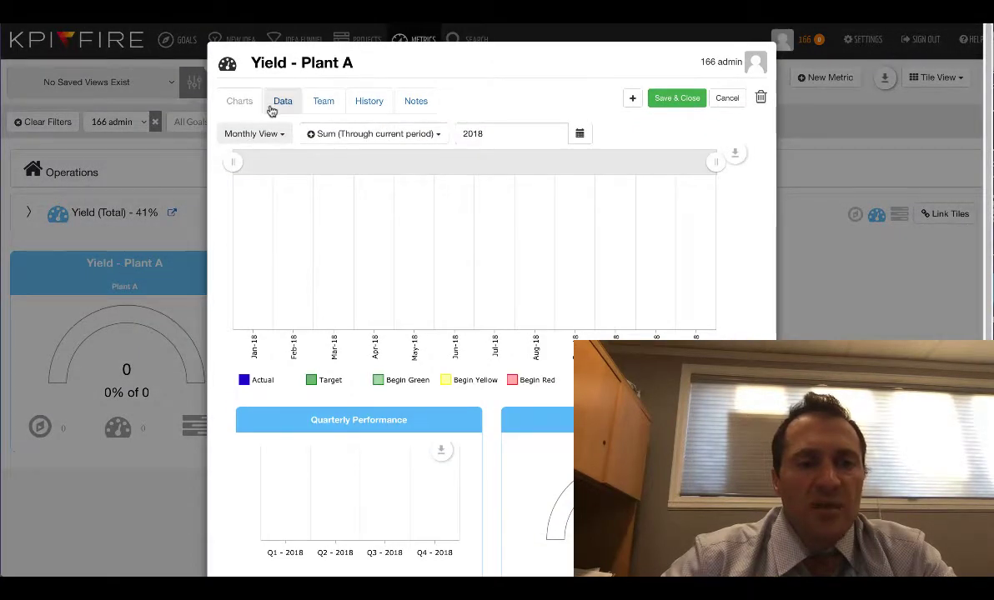
left_click(330, 240)
type("1010")
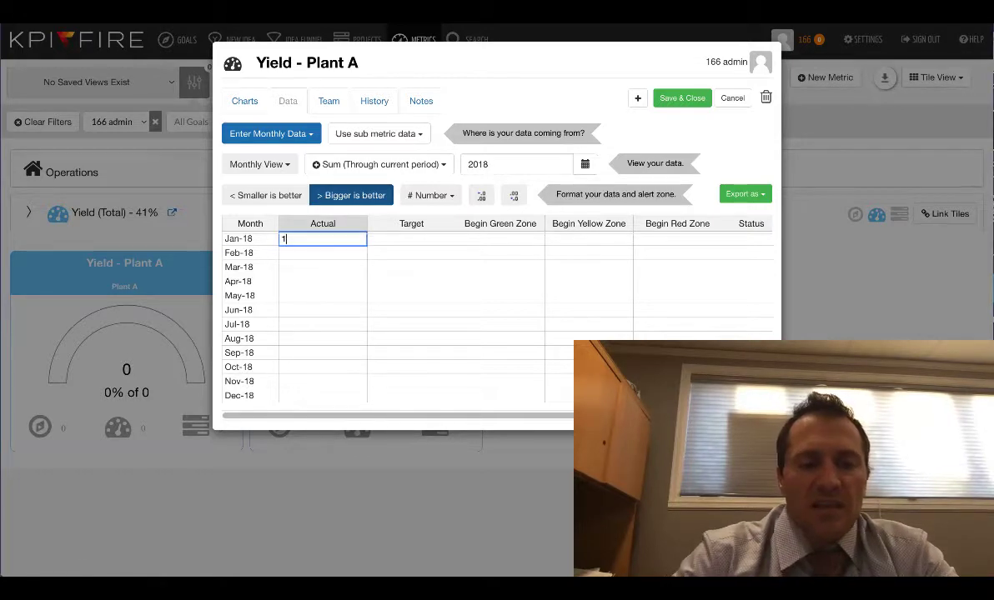
key("BackSpace")
key("Tab")
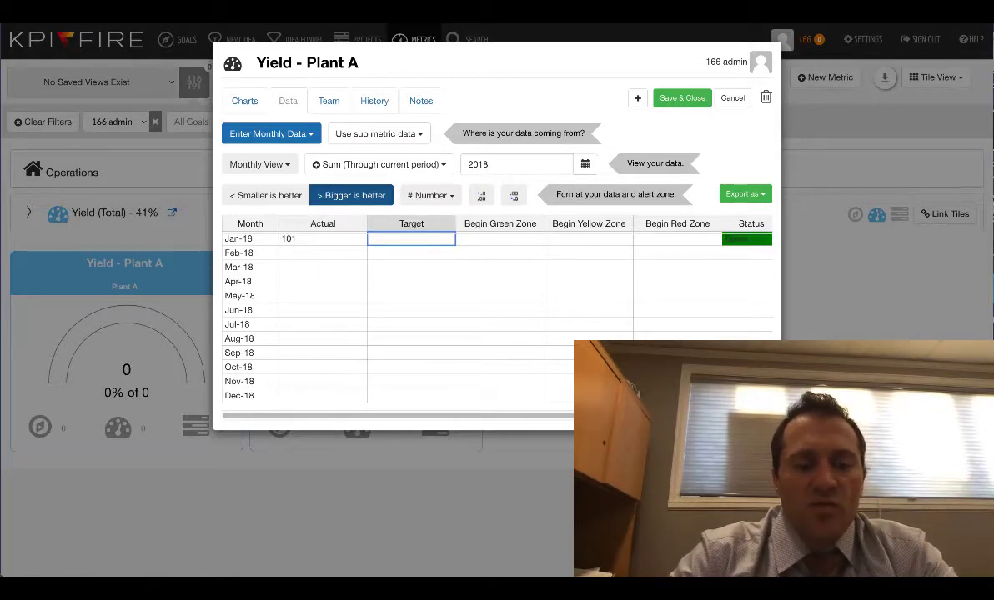
type("1")
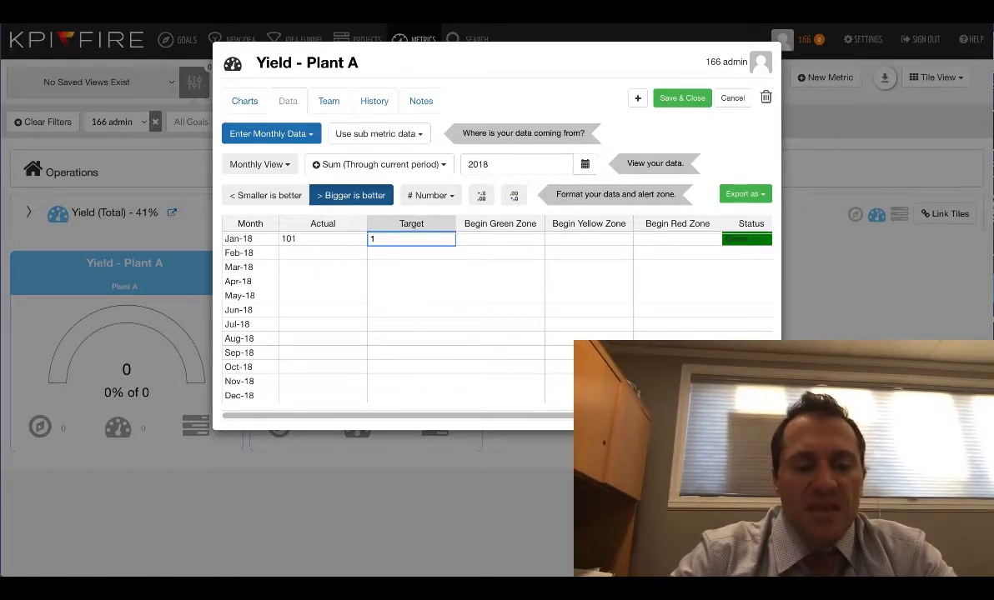
type("20")
key("Tab")
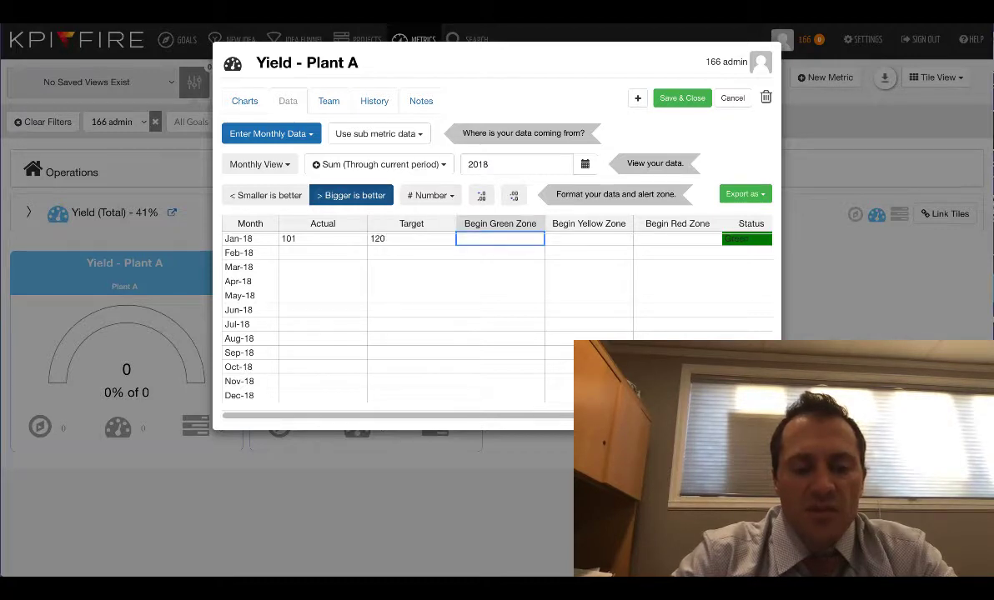
- Set the Jan-18 green, yellow and red zones of Yield - Plant A to begin at 90, 80 and 70
type("90")
key("Tab")
type("80")
key("Tab")
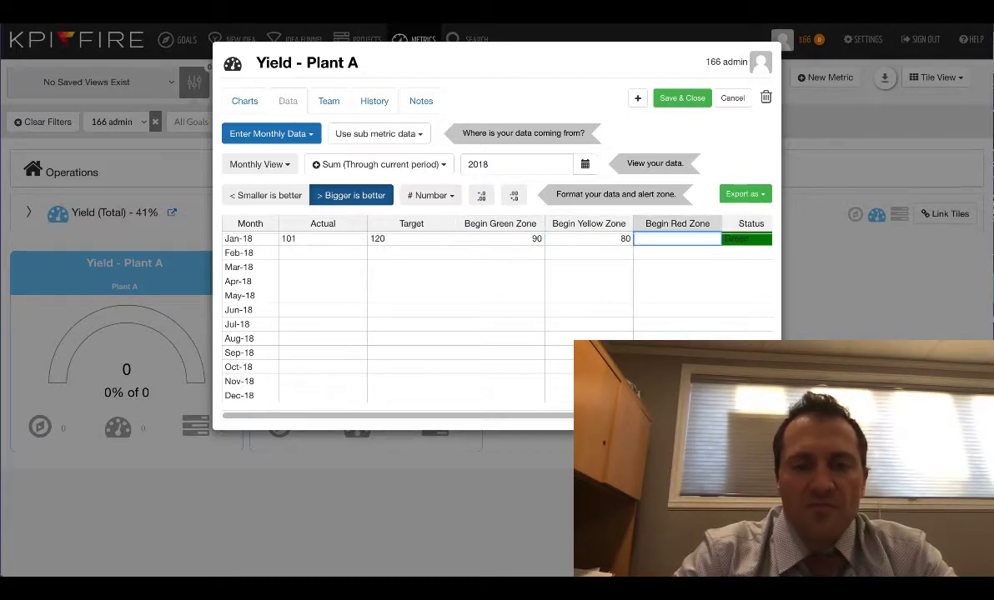
type("70")
key("Return")
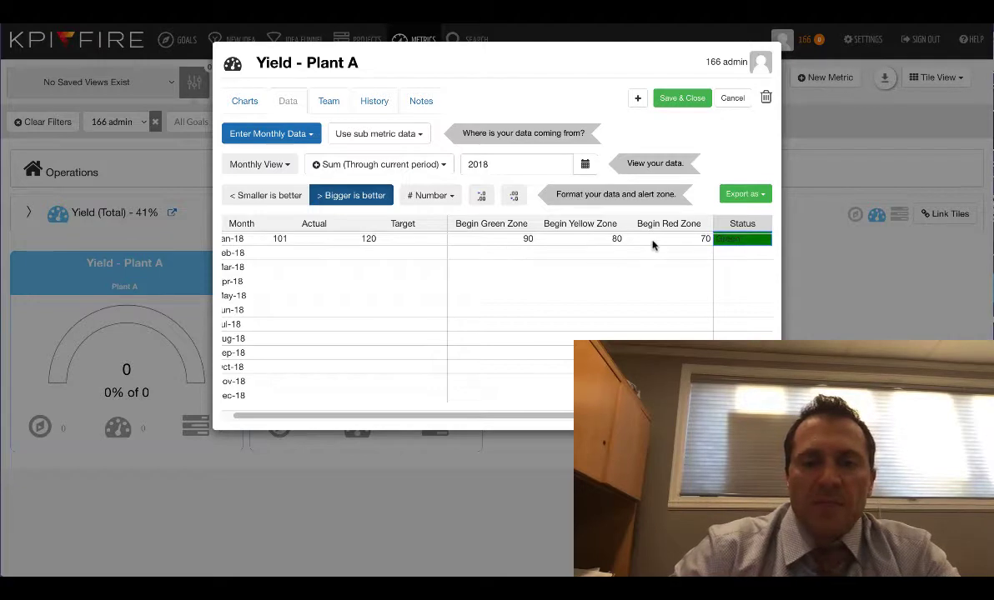
- Copy the Jan-18 actual, target and zone values of Yield - Plant A into the rows Feb-18 through Sep-18
key("ctrl+c")
left_click_drag(313, 252, 315, 353)
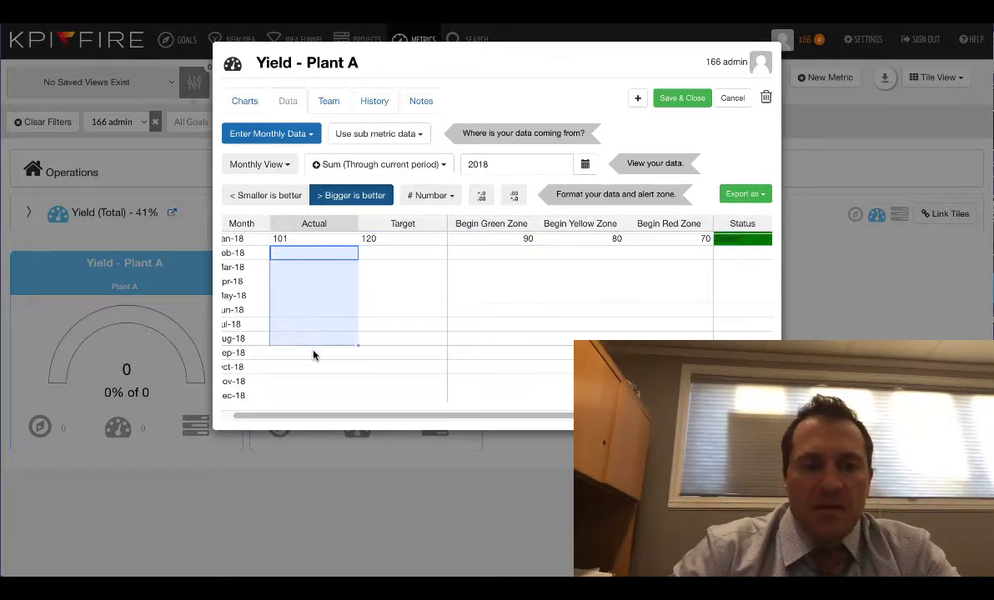
key("ctrl+v")
left_click(302, 296)
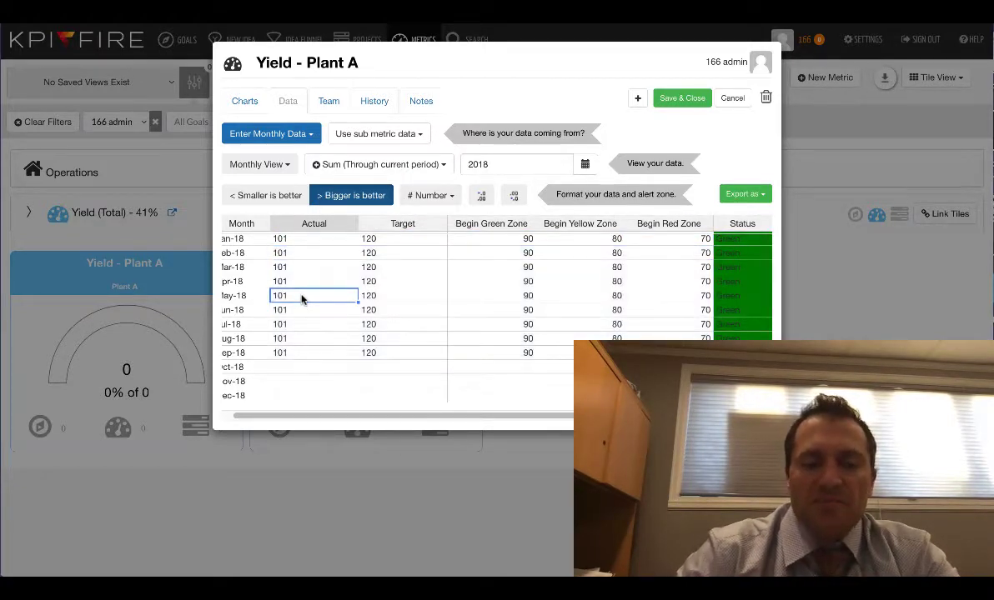
left_click(390, 285)
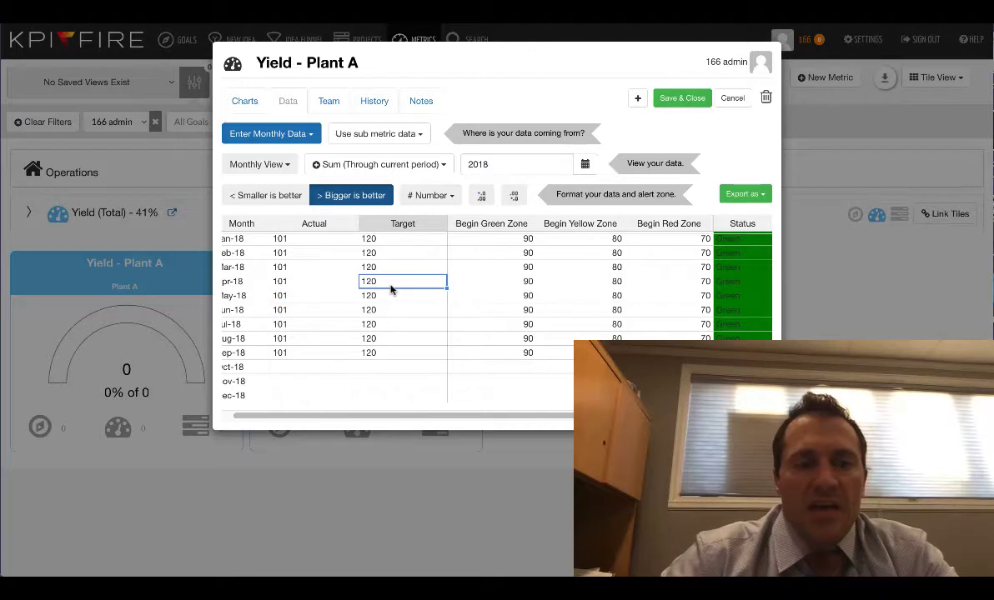
- Set Yield - Plant A to show the Most Recent value, copy its monthly data rows, and save and close it
left_click(440, 165)
left_click(388, 238)
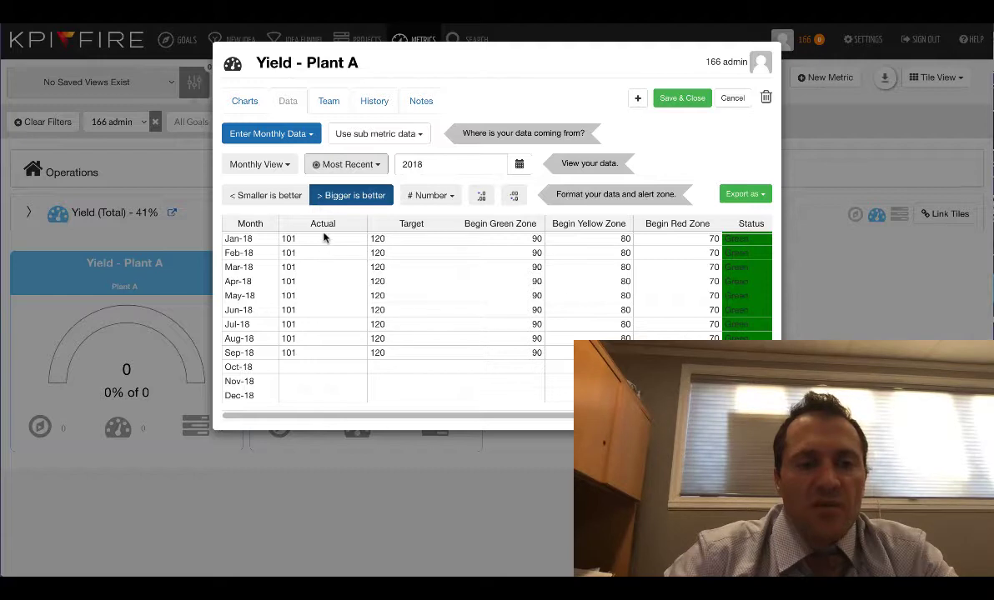
left_click_drag(333, 239, 734, 367)
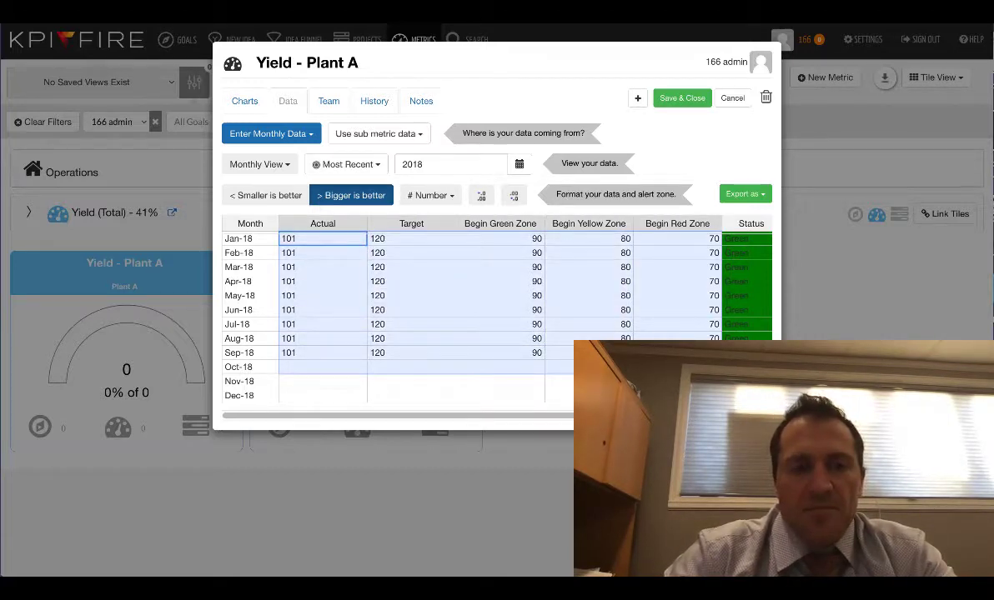
left_click(678, 102)
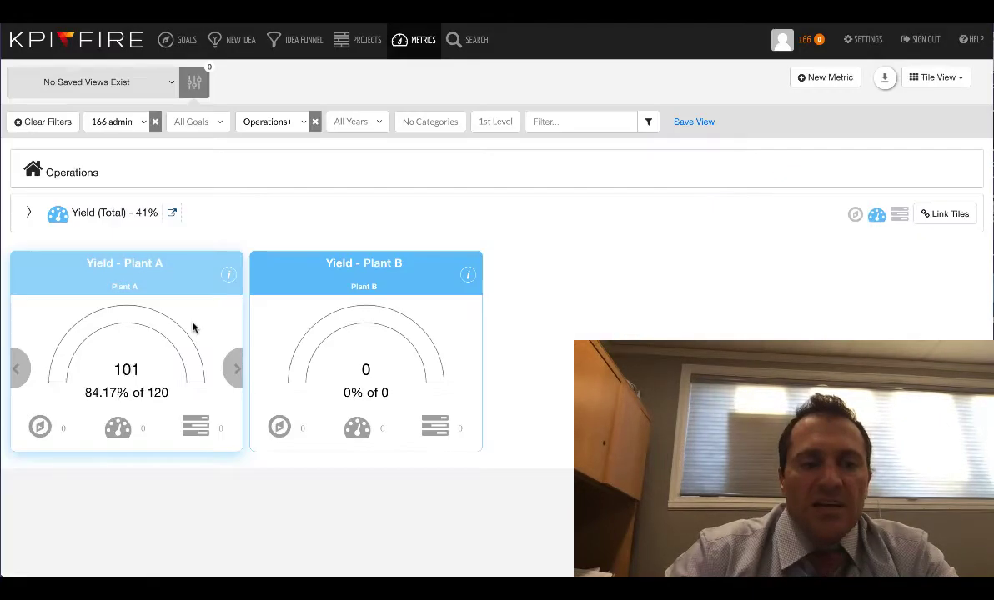
- Paste the copied monthly data into Yield - Plant B starting at the Jan-18 actual, and save and close it
left_click(380, 267)
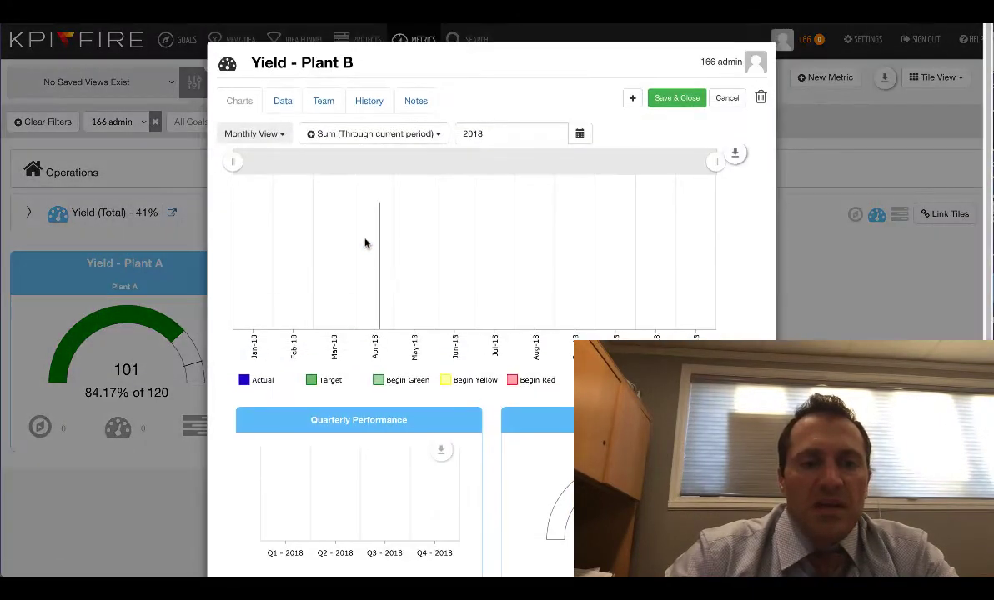
left_click(286, 103)
left_click(310, 240)
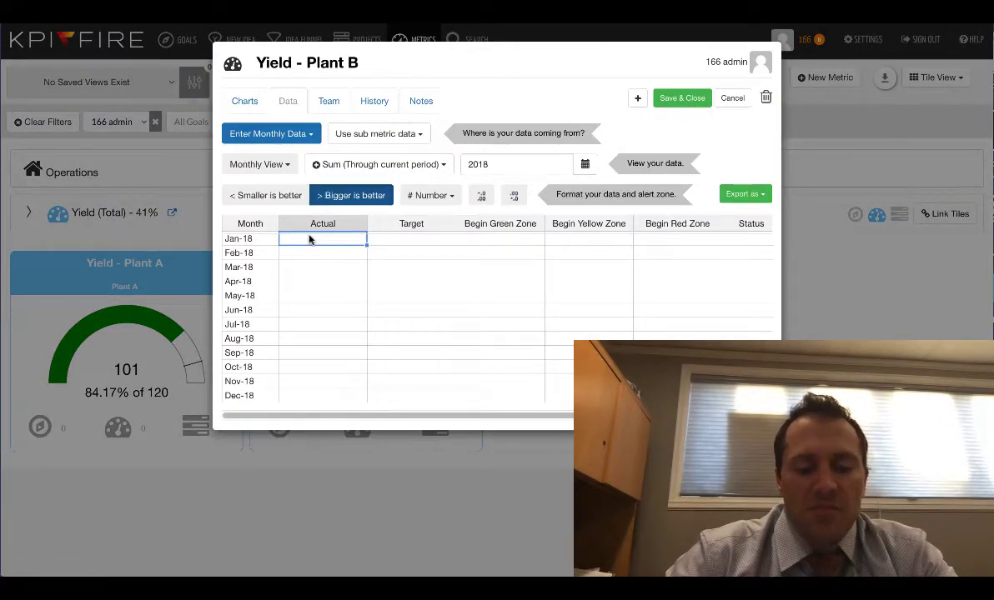
key("ctrl+v")
left_click(695, 101)
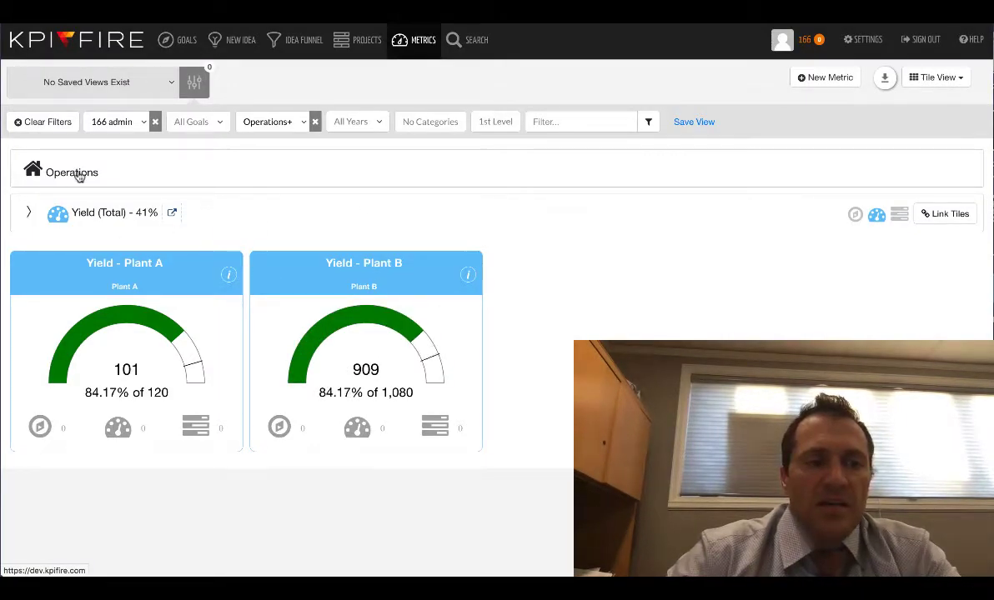
- Open the Yield (Total) data from the Operations level, set it to show the Most Recent value, and save and close it
left_click(77, 175)
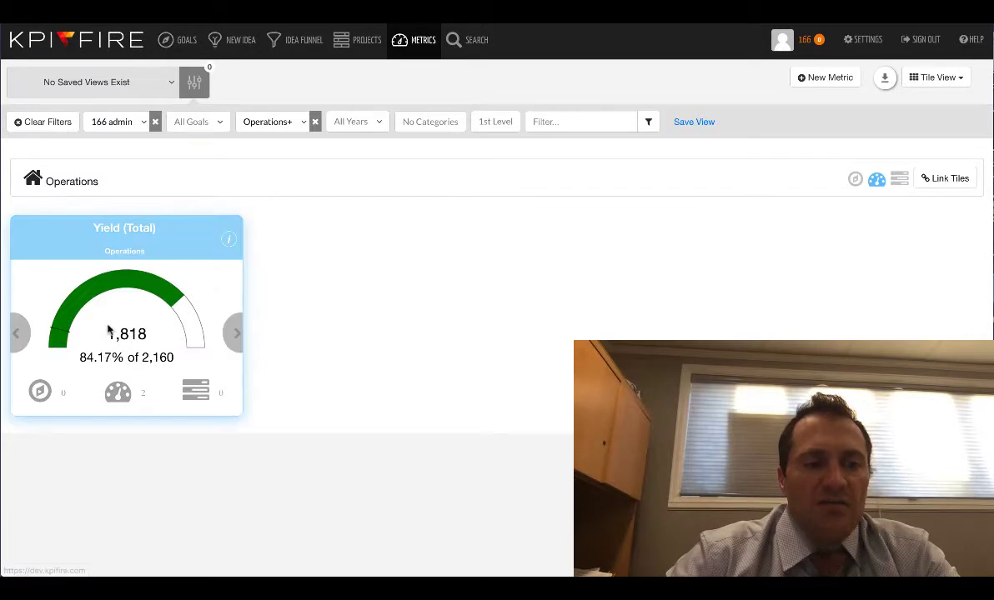
left_click(125, 230)
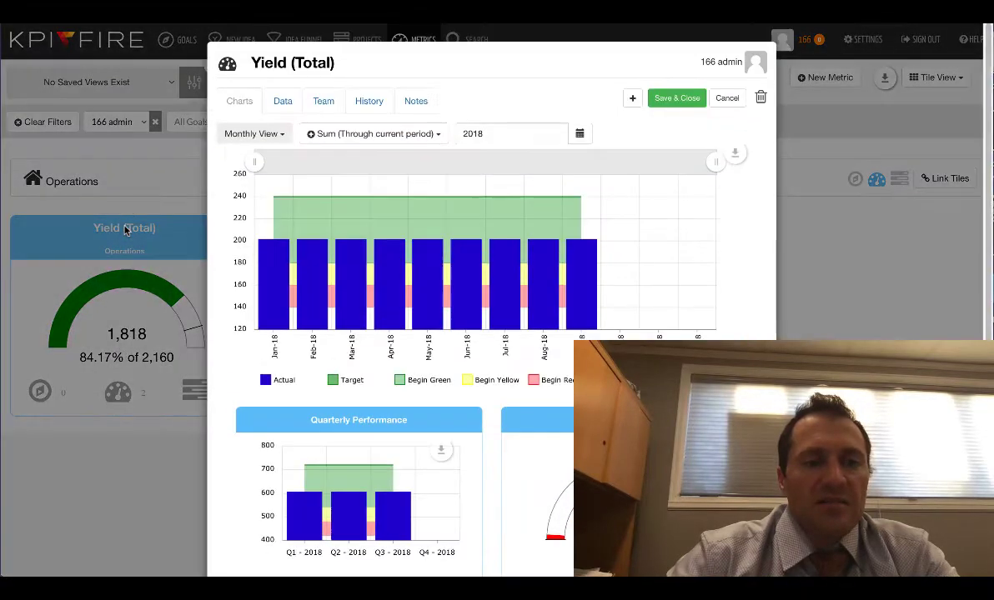
left_click(284, 102)
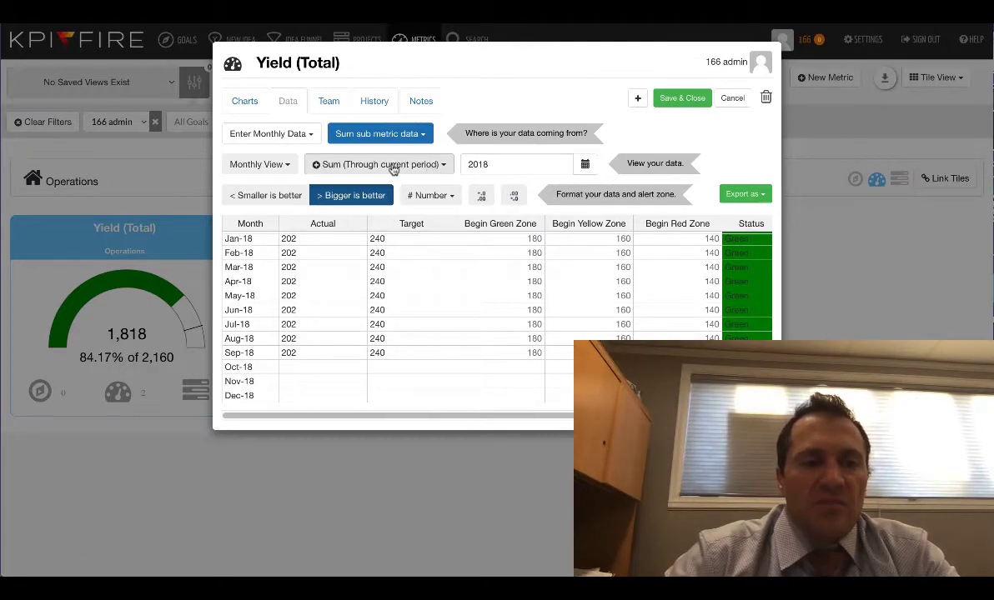
left_click_drag(322, 242, 325, 356)
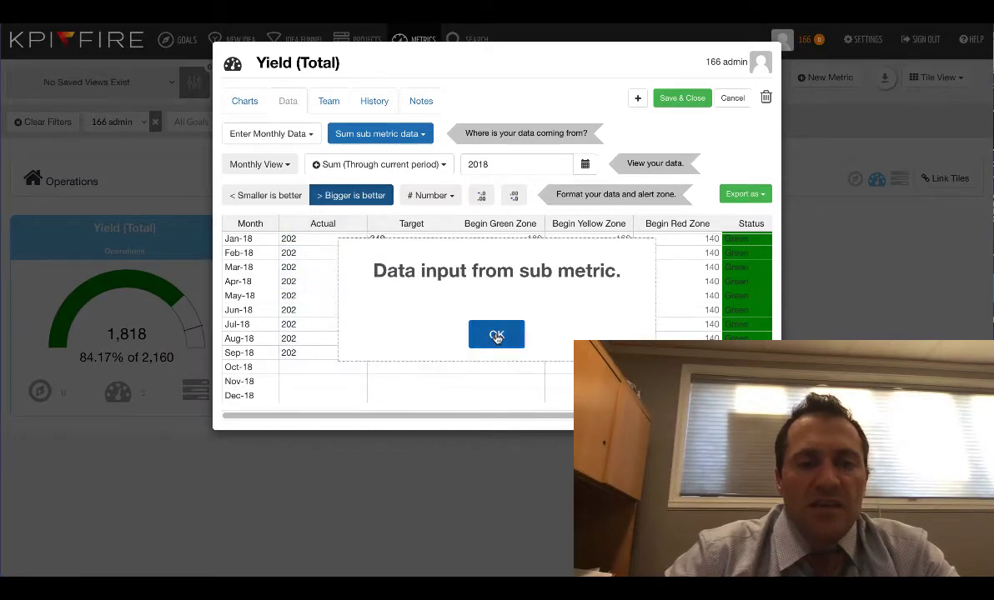
left_click(497, 335)
left_click(445, 167)
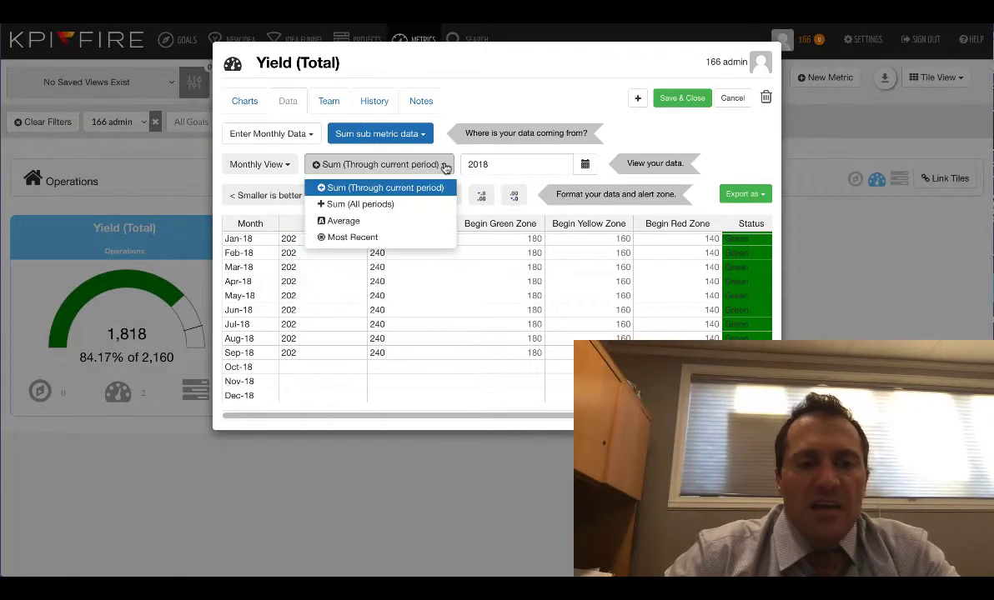
left_click(375, 237)
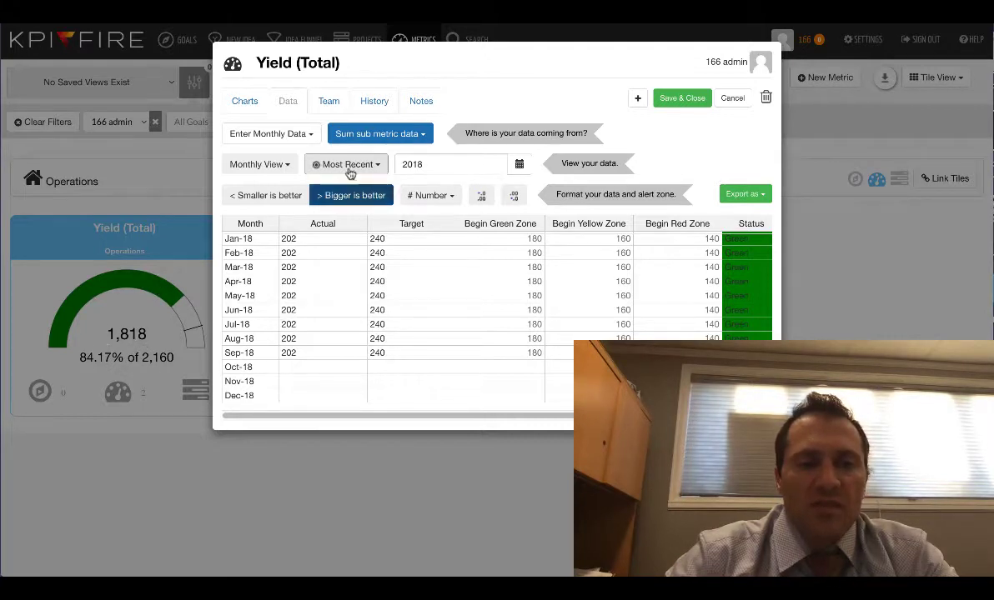
left_click(665, 103)
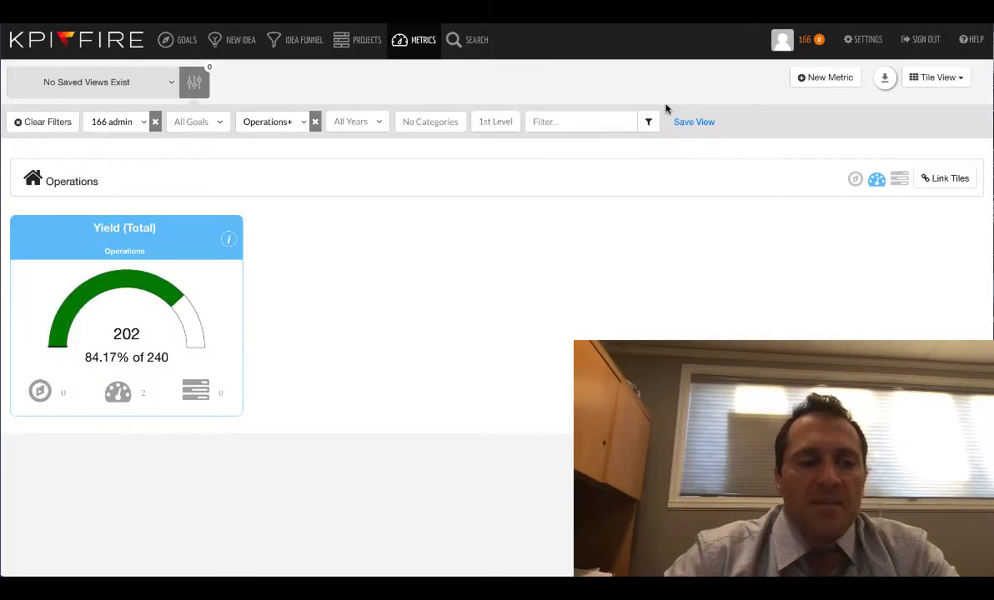
- Reopen the Yield (Total) data, examine its options for using sub metric data, and save and close it
left_click(133, 233)
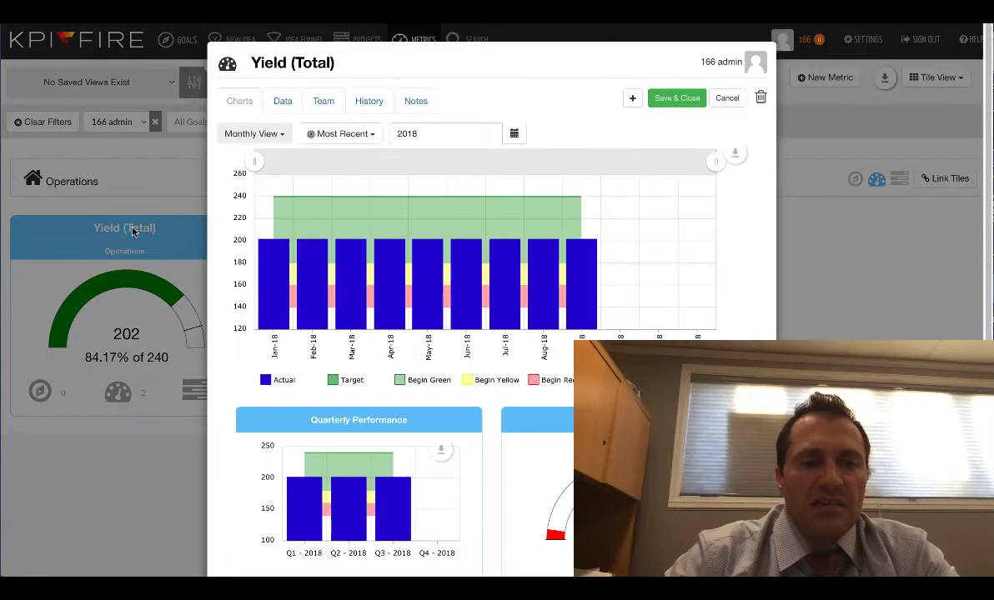
left_click(284, 107)
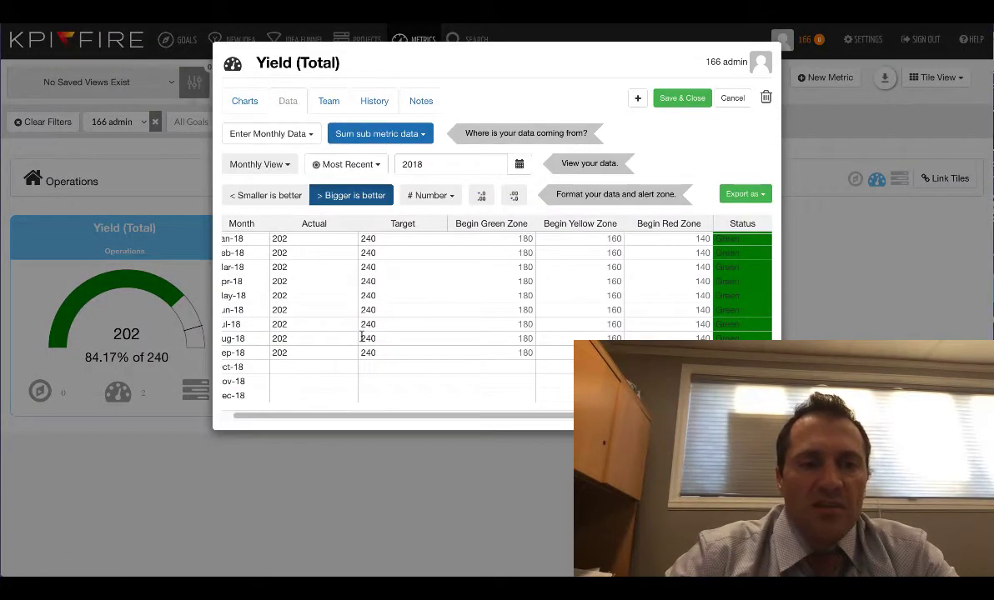
left_click(425, 142)
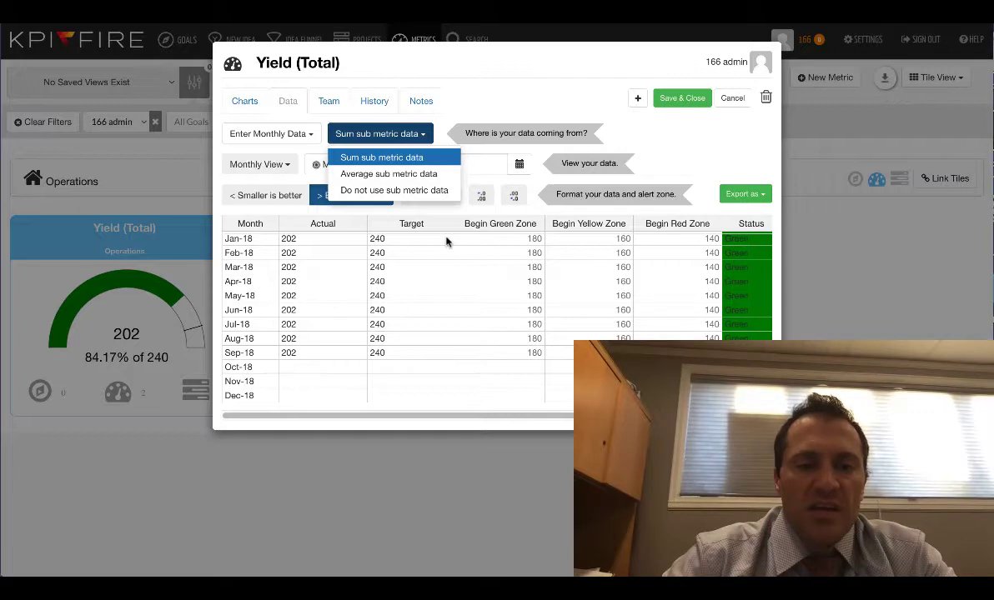
left_click(682, 98)
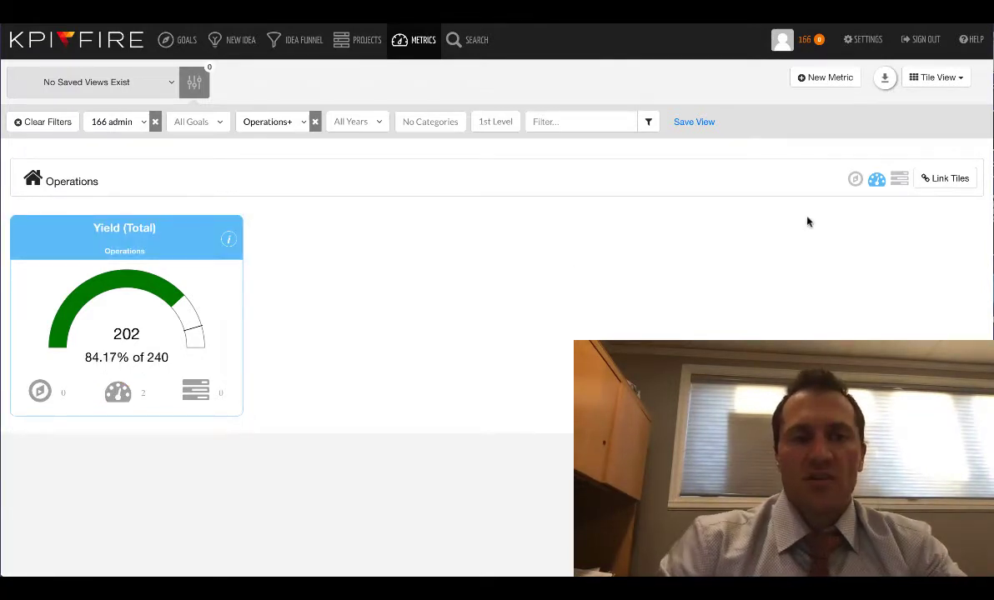
- Show the Operations metrics as a Bowling Chart and expand the sub metrics of Yield (Total)
left_click(935, 78)
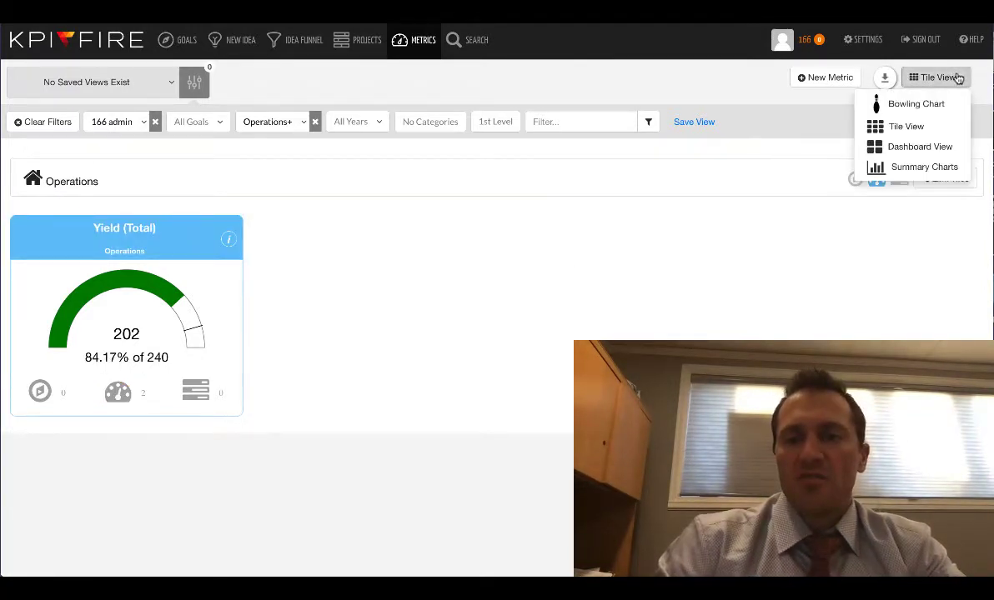
left_click(916, 104)
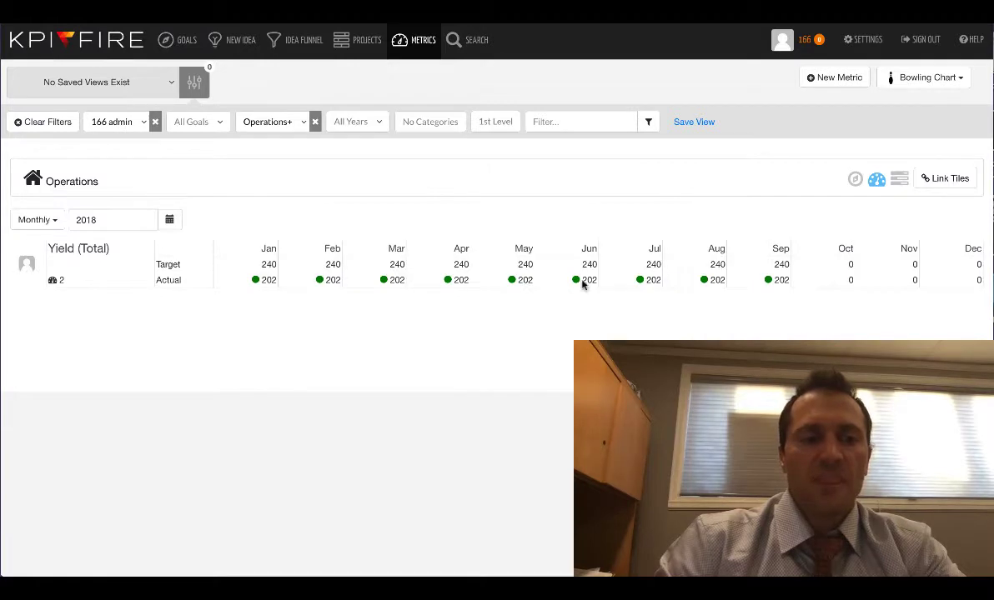
left_click(54, 283)
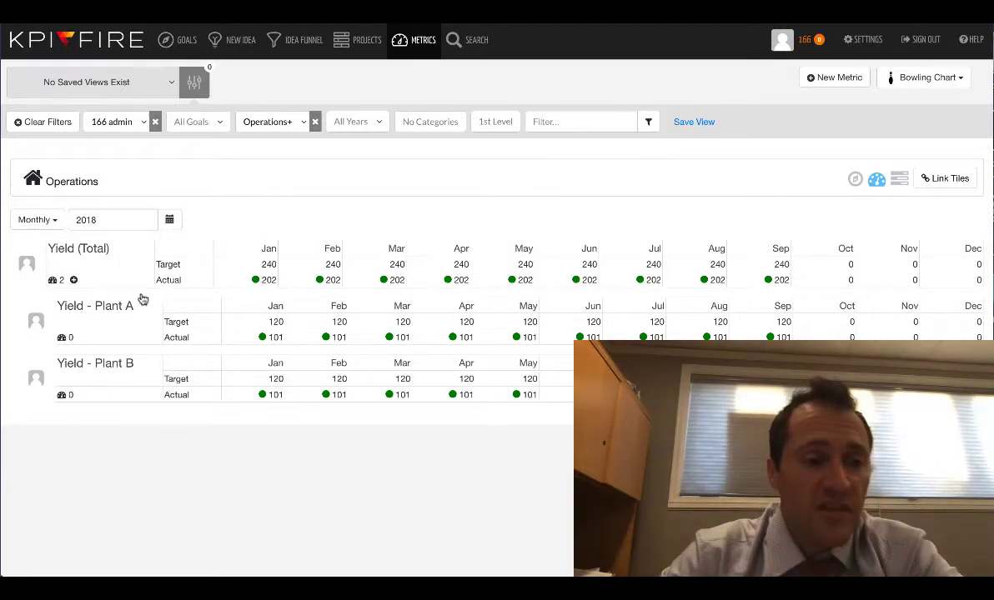
left_click(55, 282)
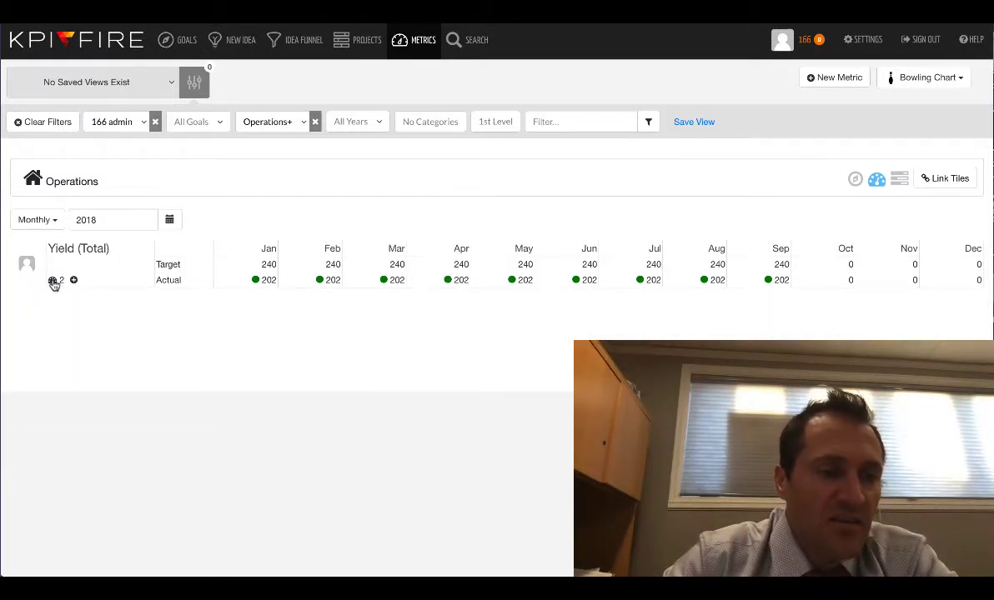
left_click(54, 282)
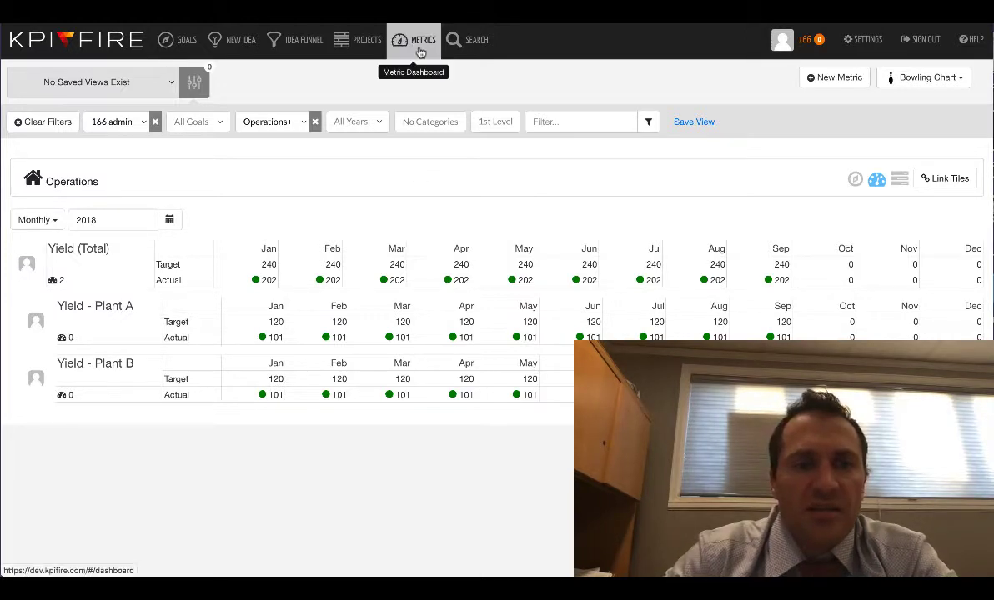
- Clear the filters on the project list and open the charter of the project "This is an Active Project"
left_click(367, 44)
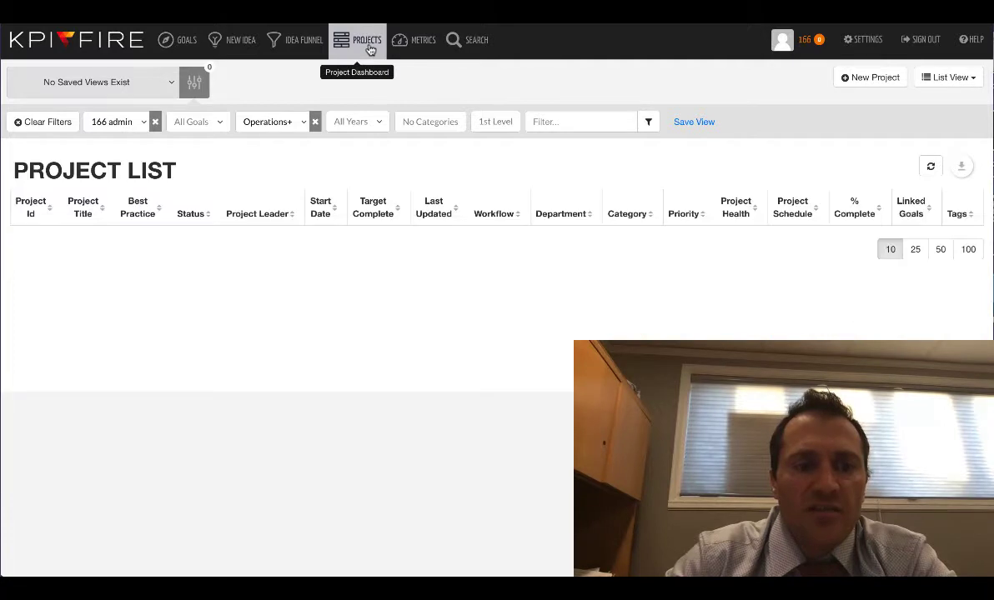
left_click(43, 122)
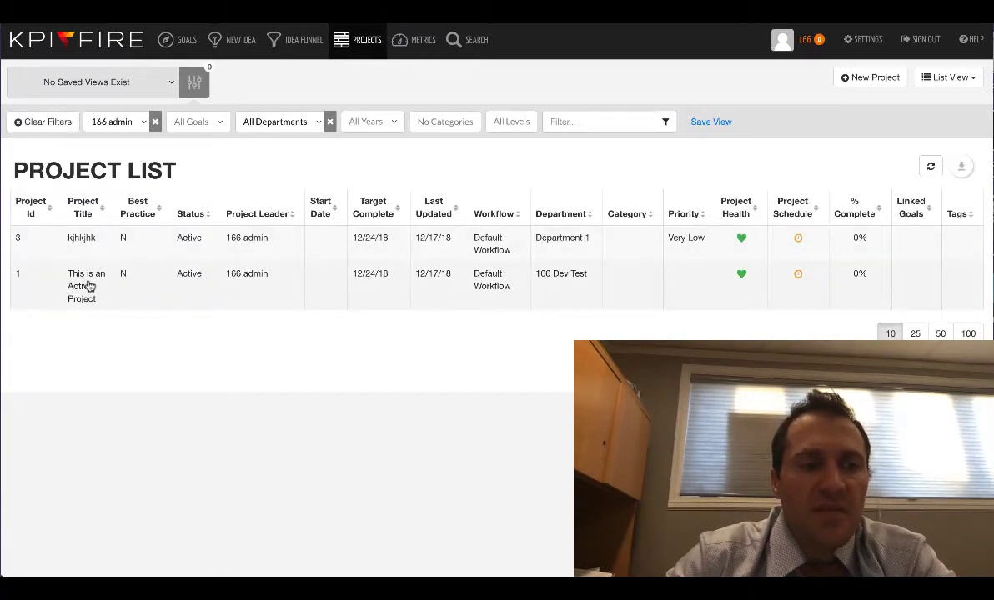
left_click(88, 286)
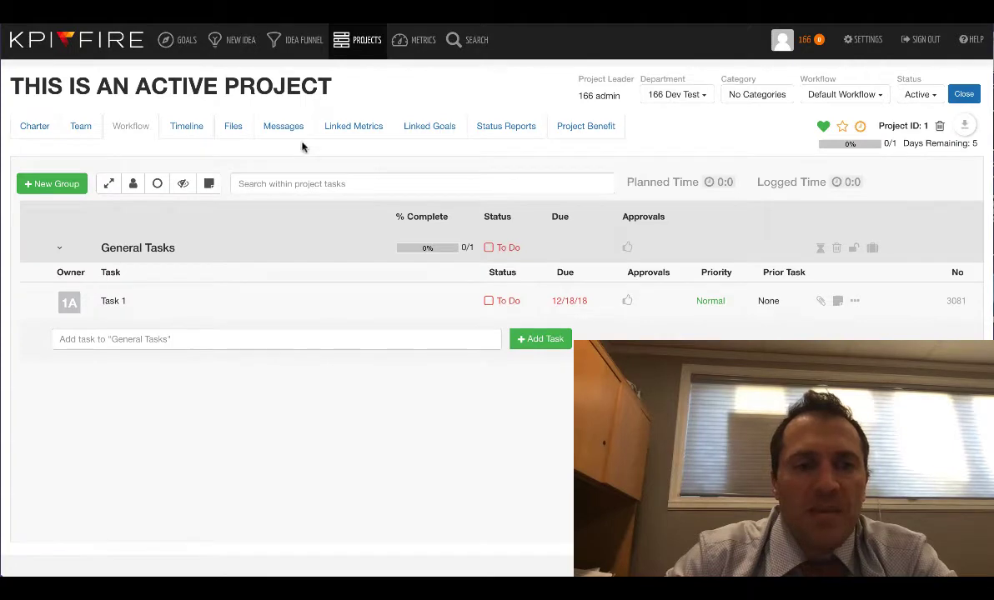
left_click(35, 127)
- Start linking existing metrics to the project from the charter's Linked Metrics tile, and remove the filter applied to the metric list
scroll(183, 209, "down", 5)
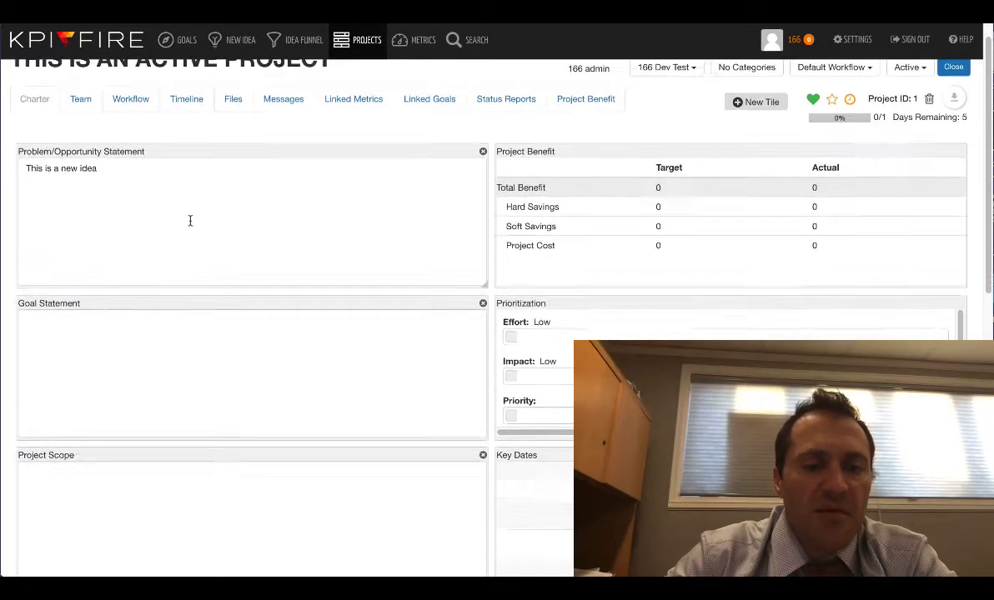
scroll(190, 220, "down", 2)
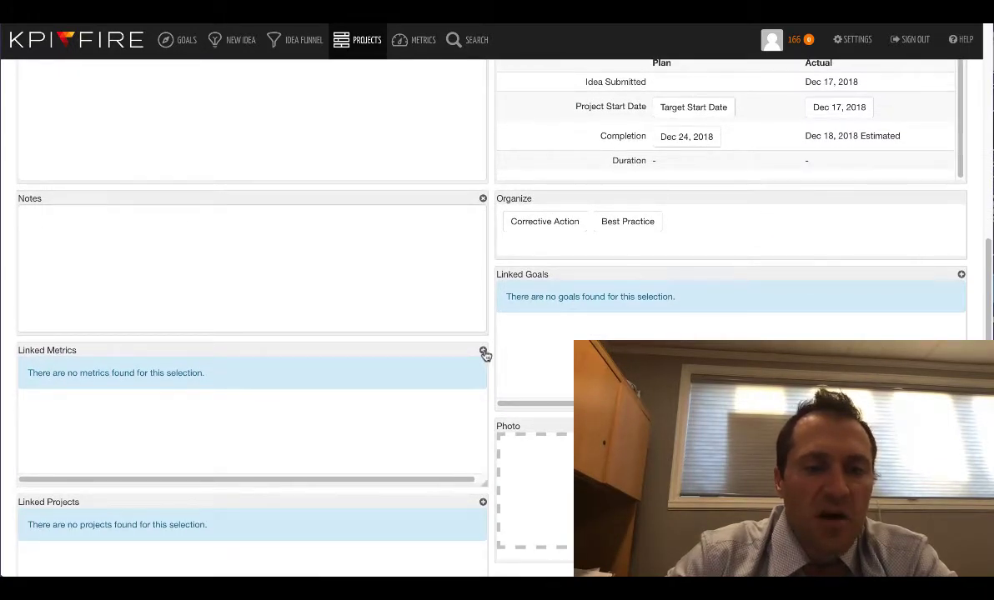
left_click(483, 351)
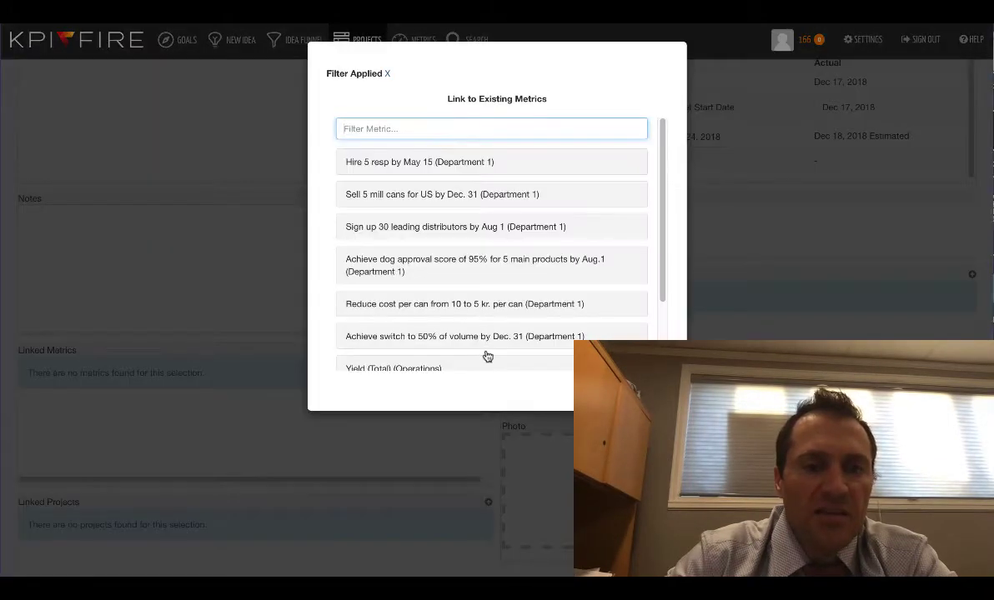
scroll(427, 184, "down", 1)
scroll(426, 183, "down", 1)
scroll(426, 182, "up", 3)
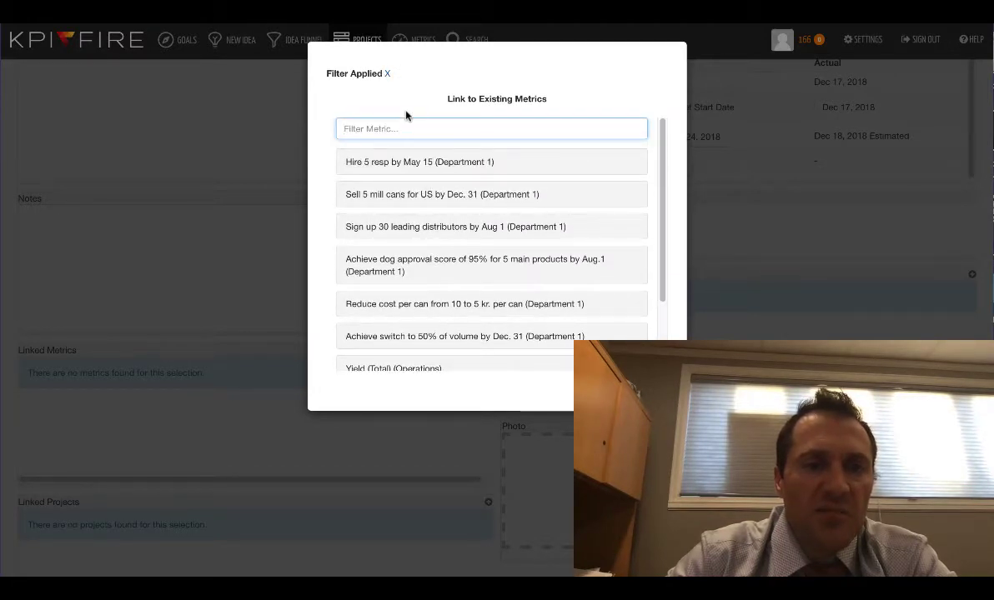
left_click(388, 75)
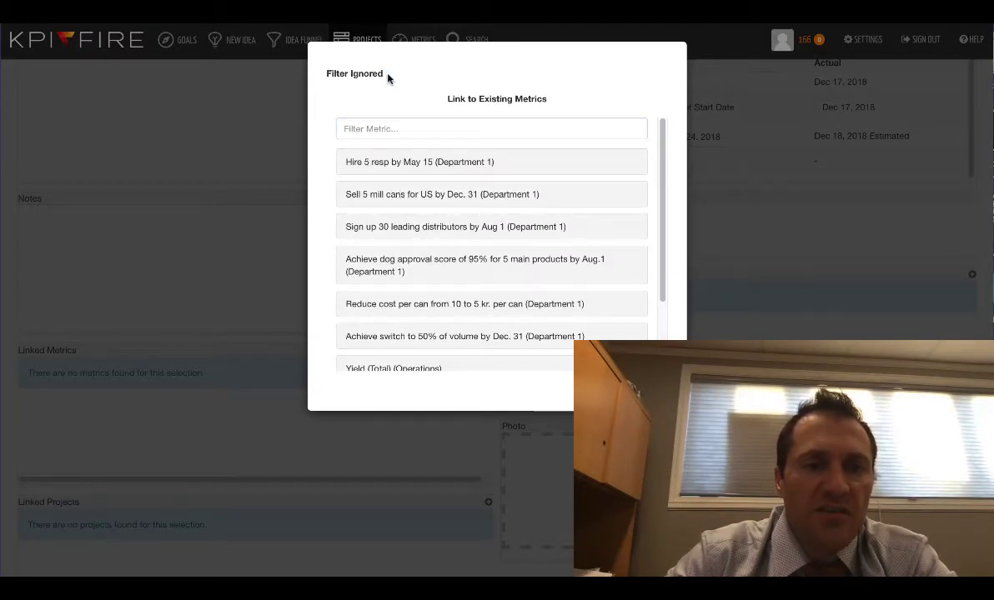
- Filter the metrics by "yie" and link Yield (Total), Yield - Plant A and Yield - Plant B to the project
left_click(386, 137)
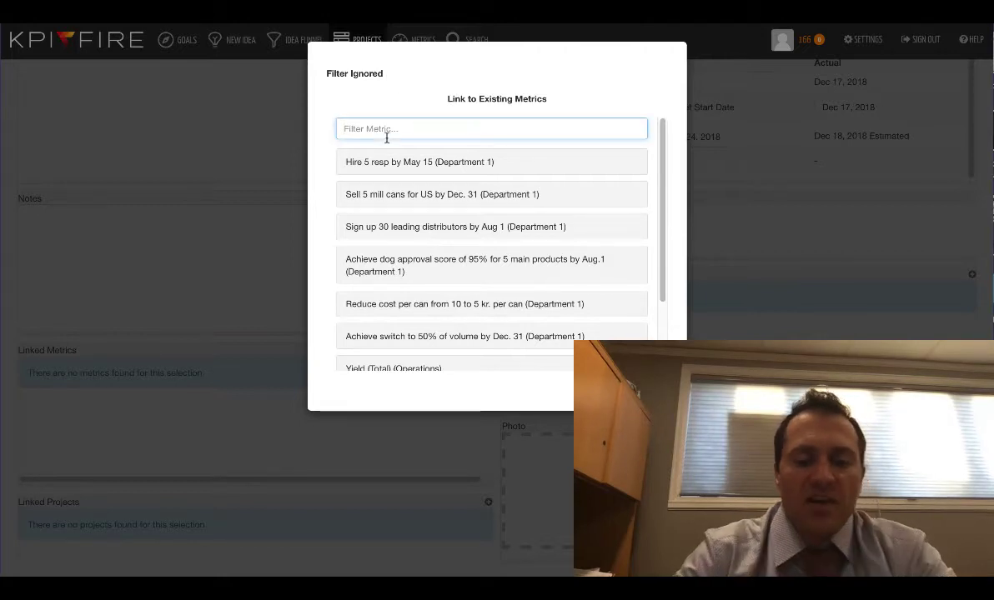
type("yes")
key("BackSpace")
key("BackSpace")
type("ie")
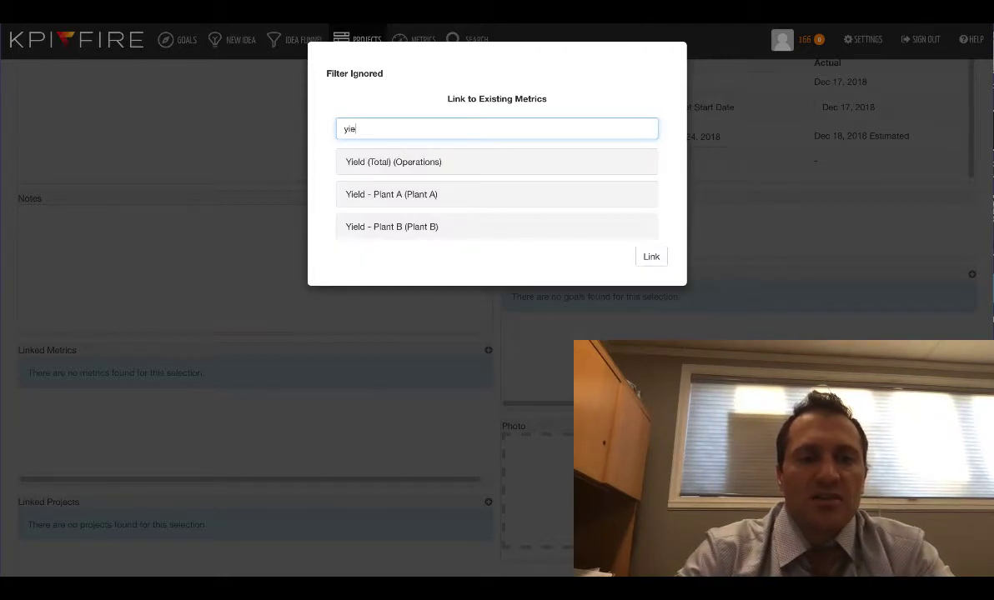
left_click(442, 166)
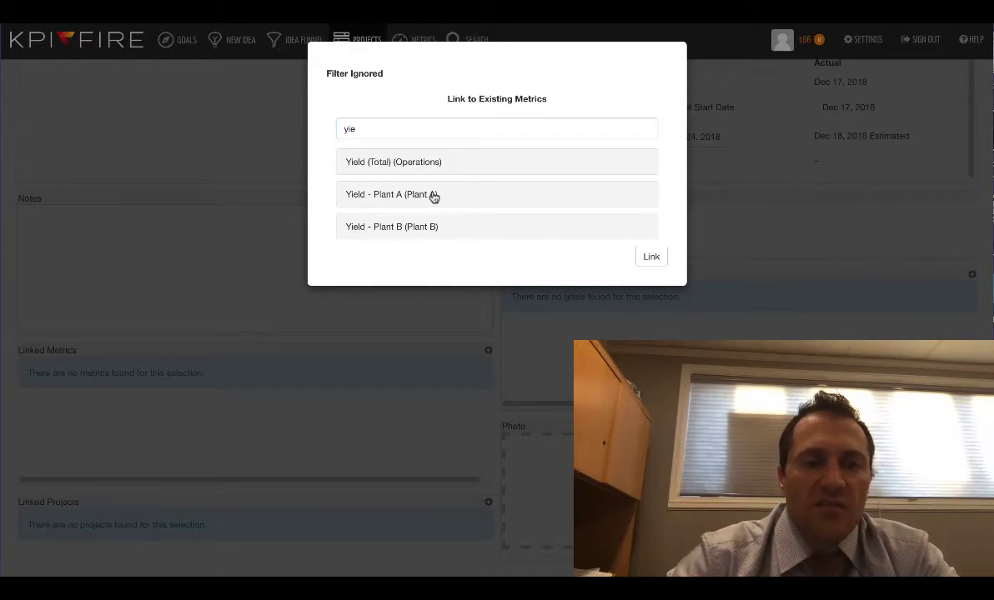
left_click(447, 196)
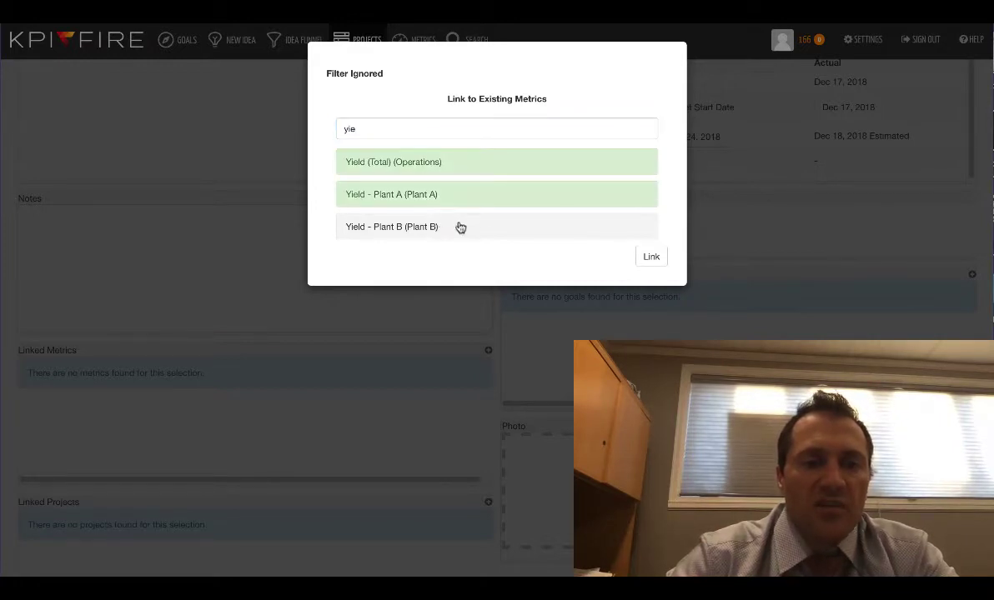
left_click(510, 229)
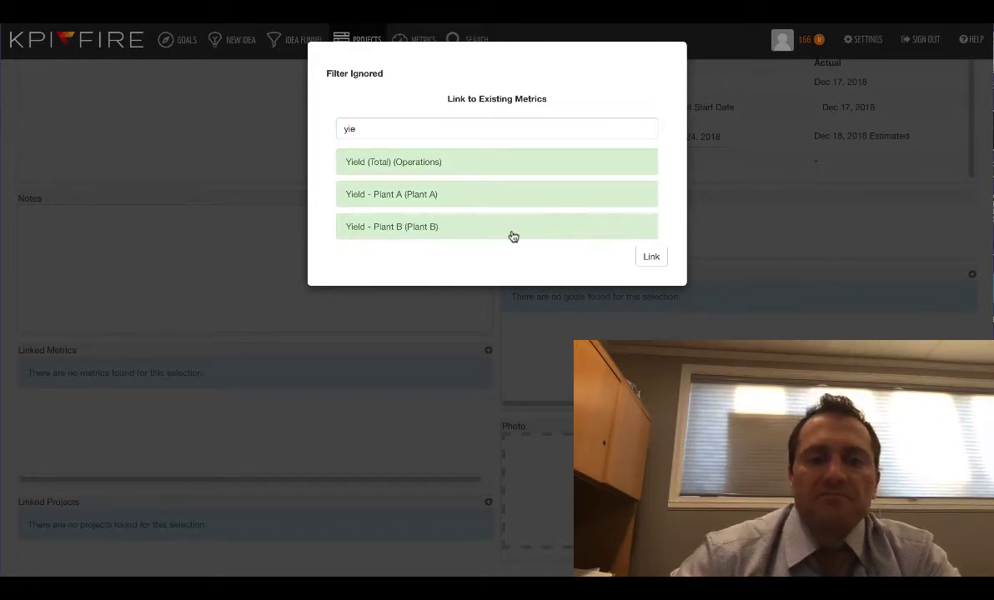
left_click(650, 256)
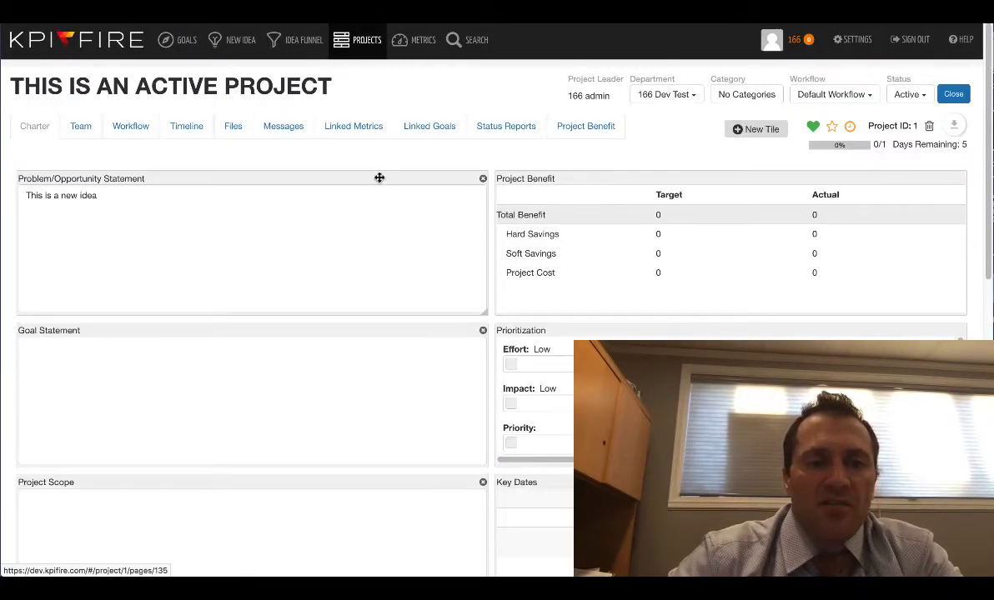
- In the project's linked metrics, unlink the plant-level yield metrics and keep only Yield (Total) linked
left_click(364, 127)
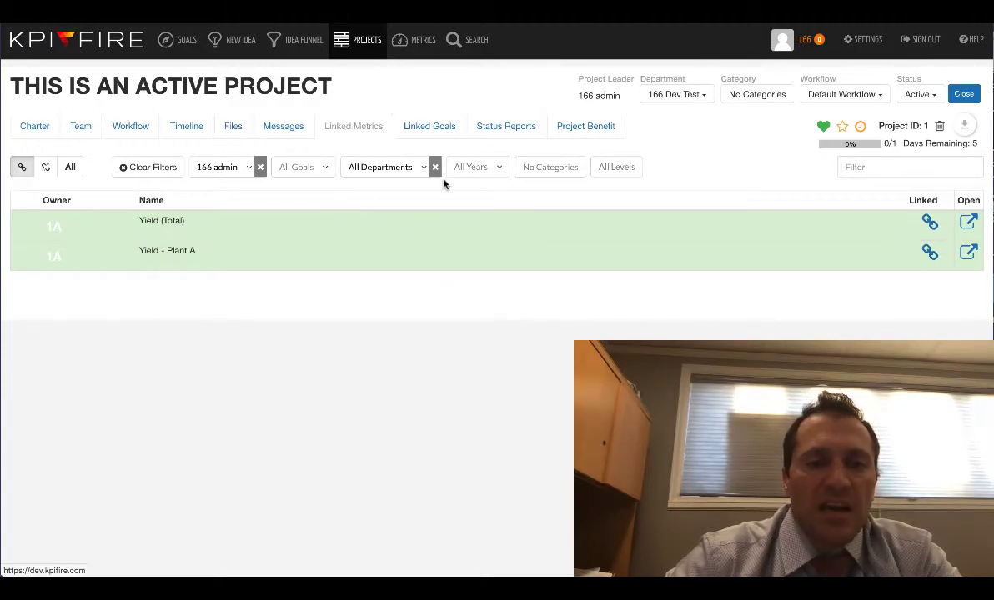
left_click(929, 252)
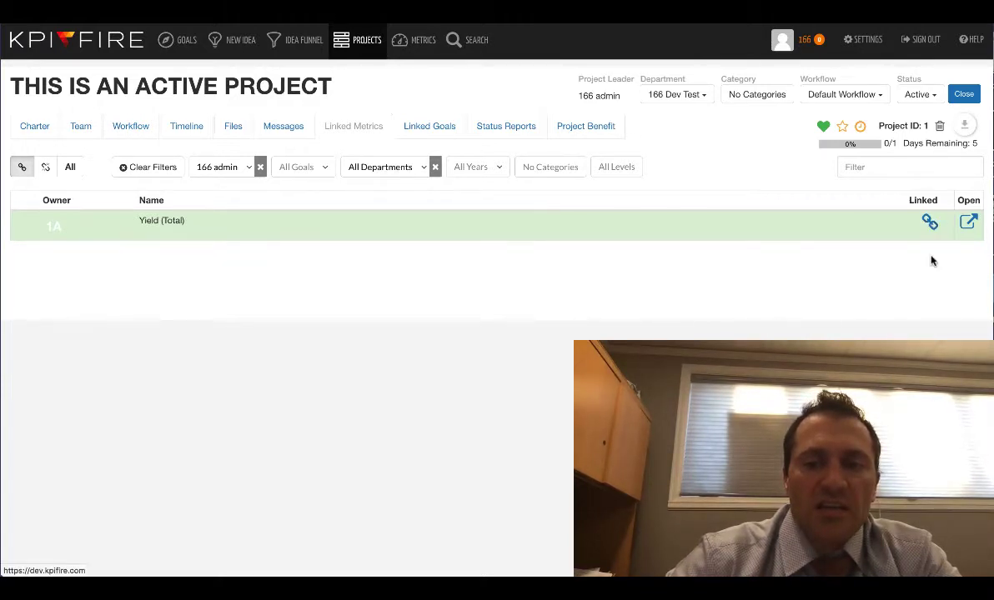
- Open the goal "Grow revenue by building a 50 mkr. Business in the US in 2019" and start linking an existing metric to it
left_click(185, 42)
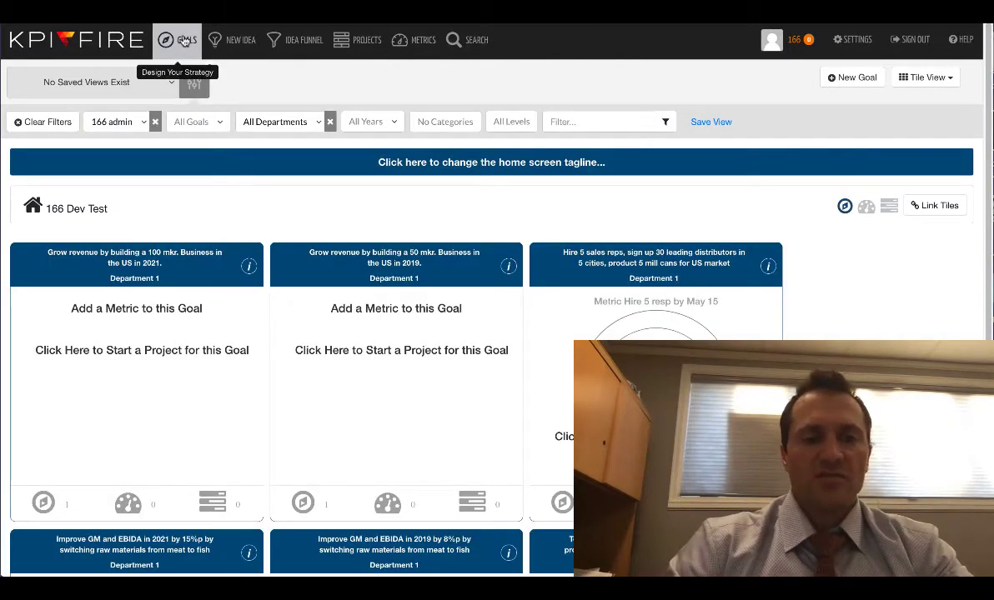
scroll(334, 218, "down", 2)
scroll(334, 219, "up", 1)
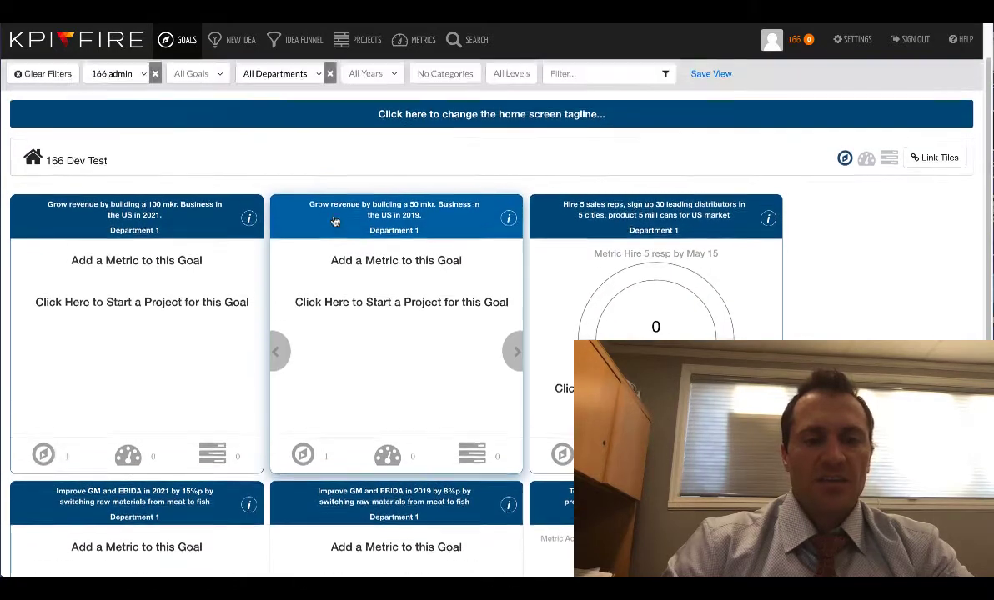
left_click(397, 224)
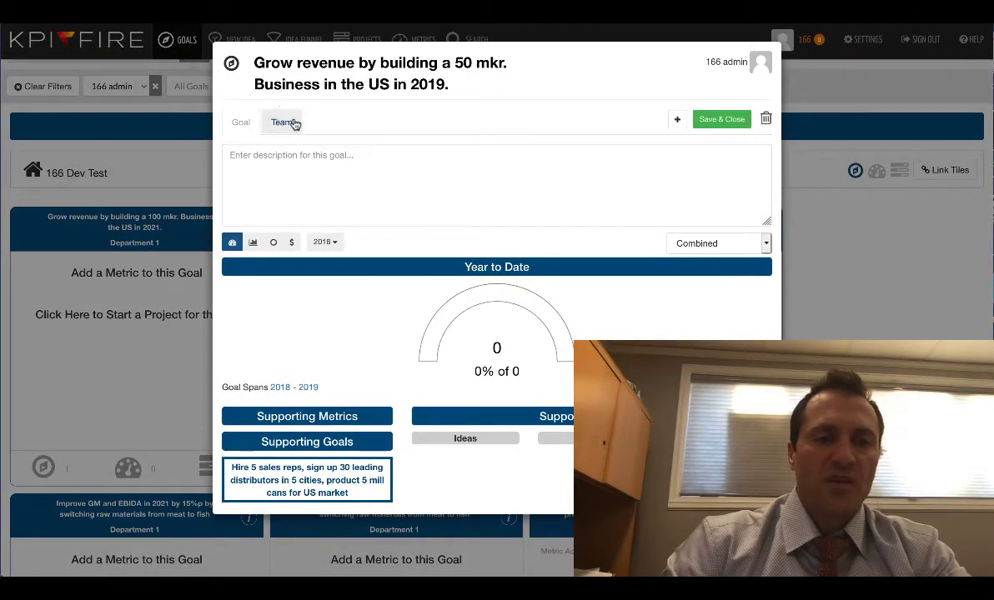
left_click(677, 120)
left_click(624, 158)
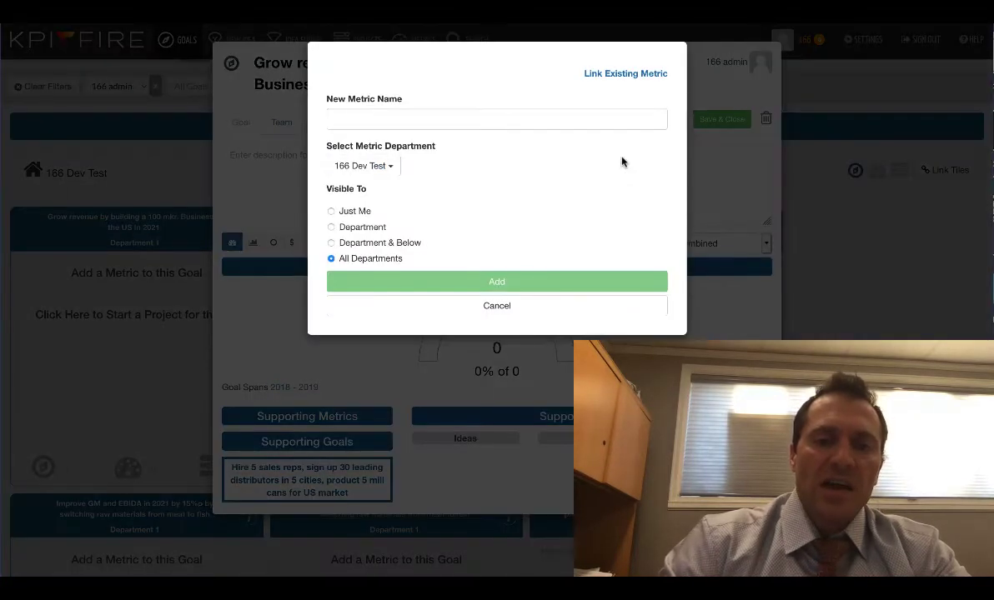
left_click(350, 118)
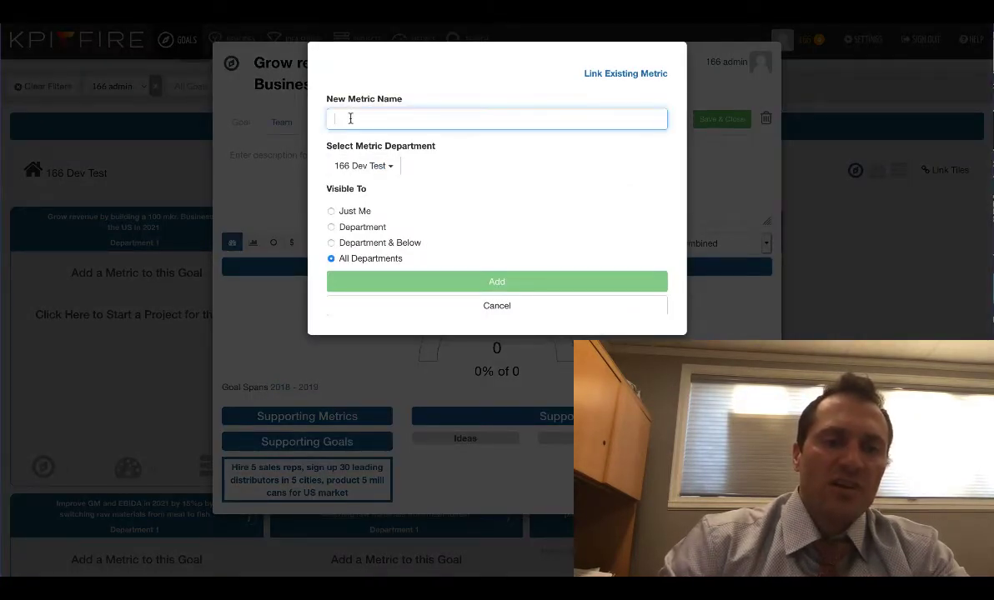
left_click(643, 75)
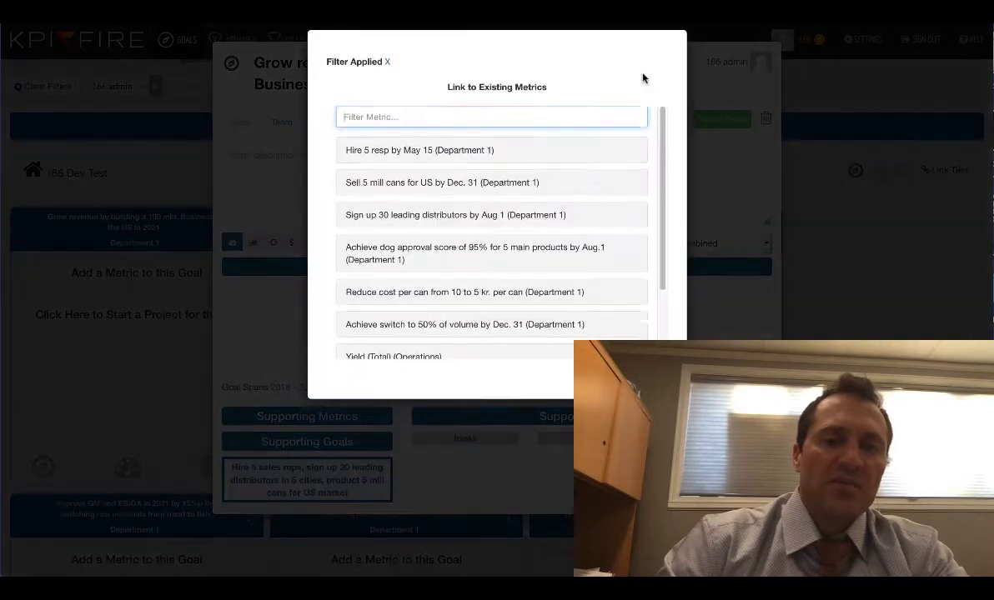
- Filter the existing metrics by "yiel", link Yield - Plant A to the goal, and save and close the goal
left_click(457, 126)
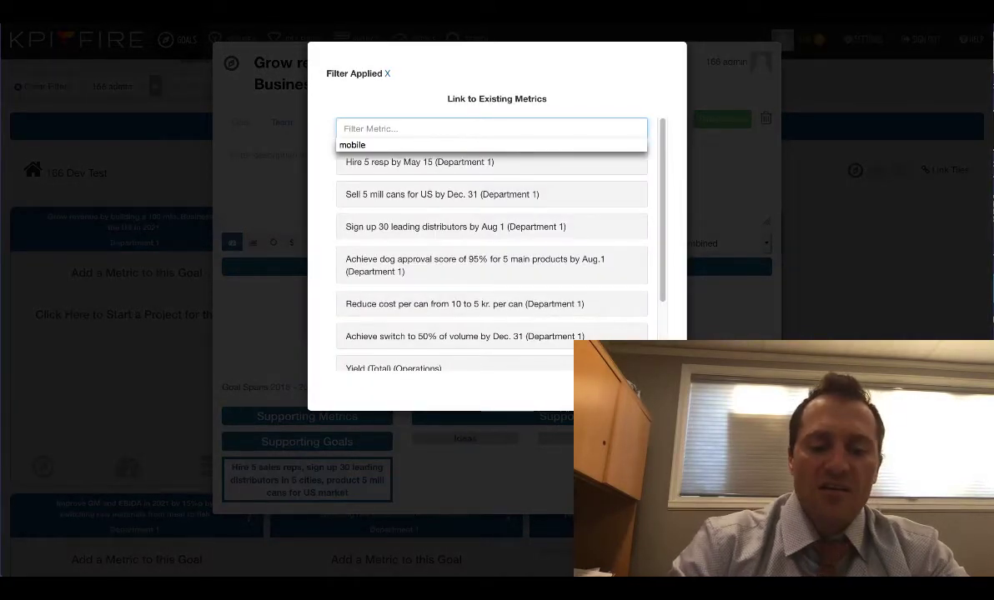
type("yue")
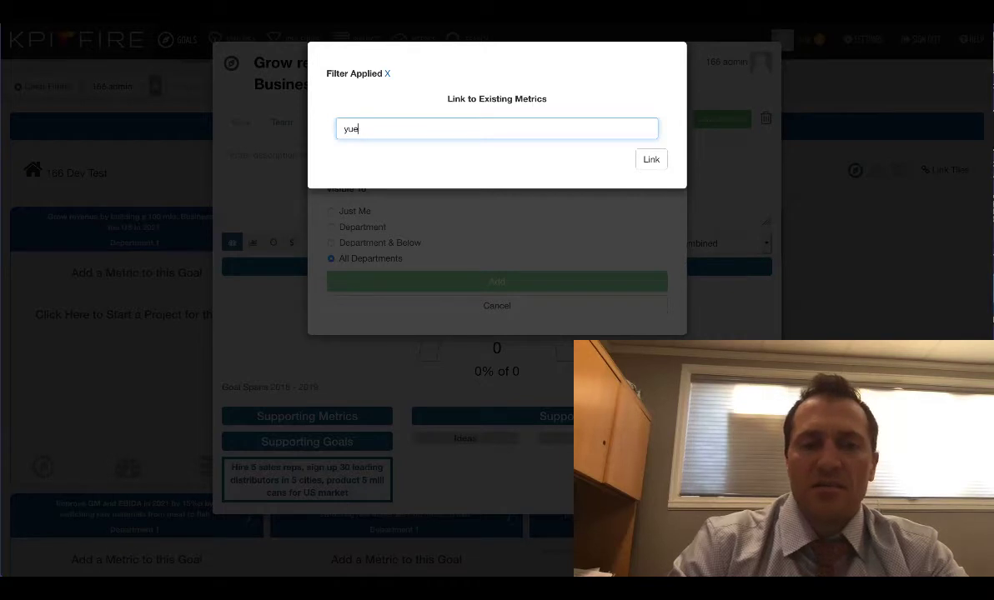
key("BackSpace")
key("BackSpace")
type("iel")
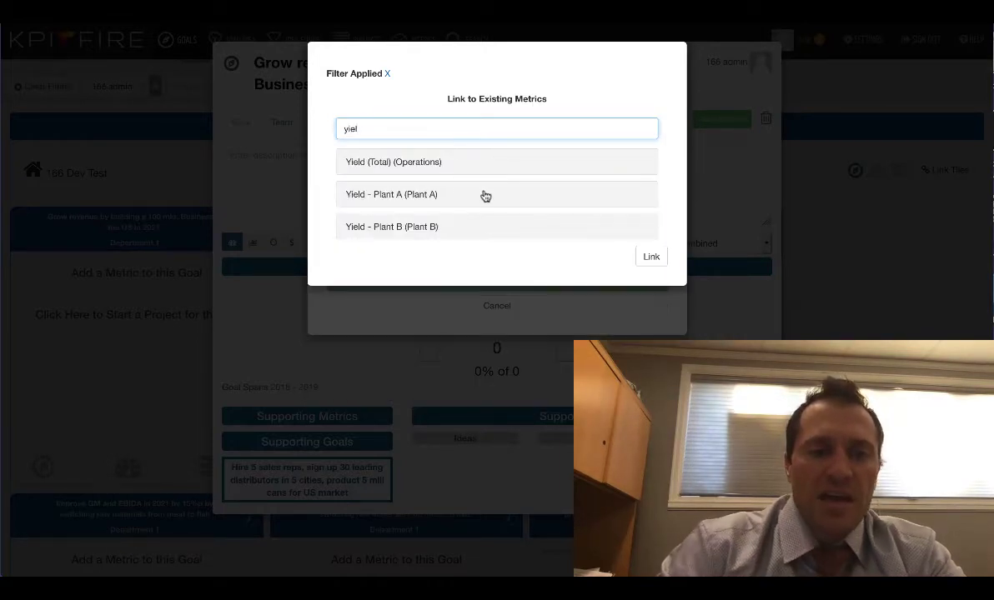
left_click(431, 195)
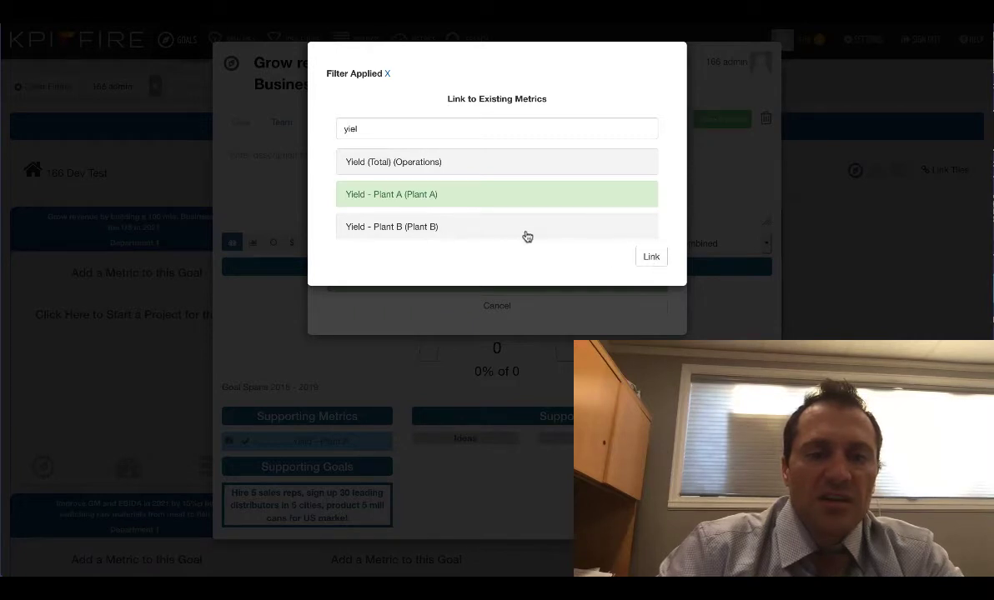
left_click(649, 259)
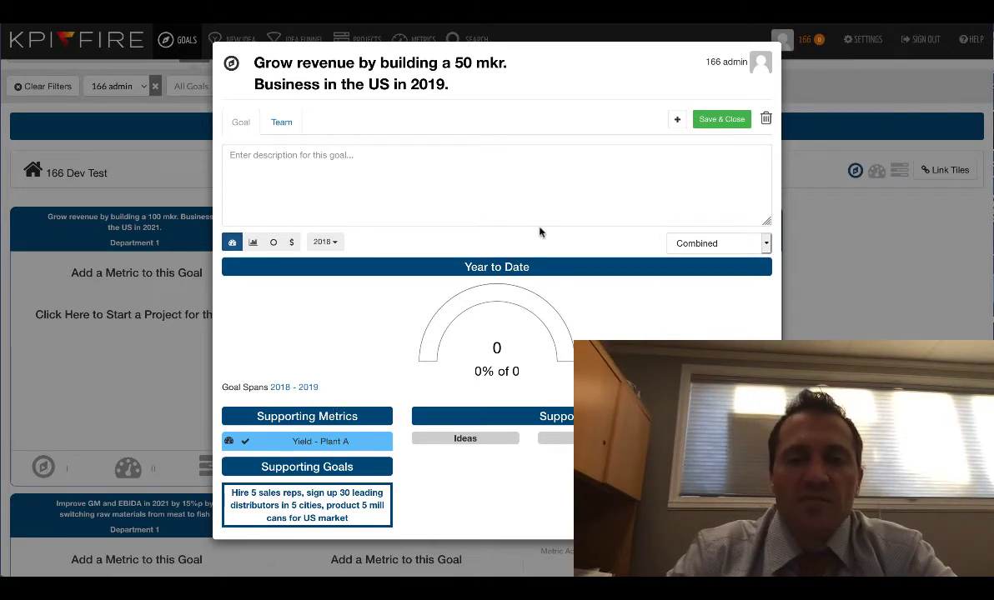
left_click(717, 123)
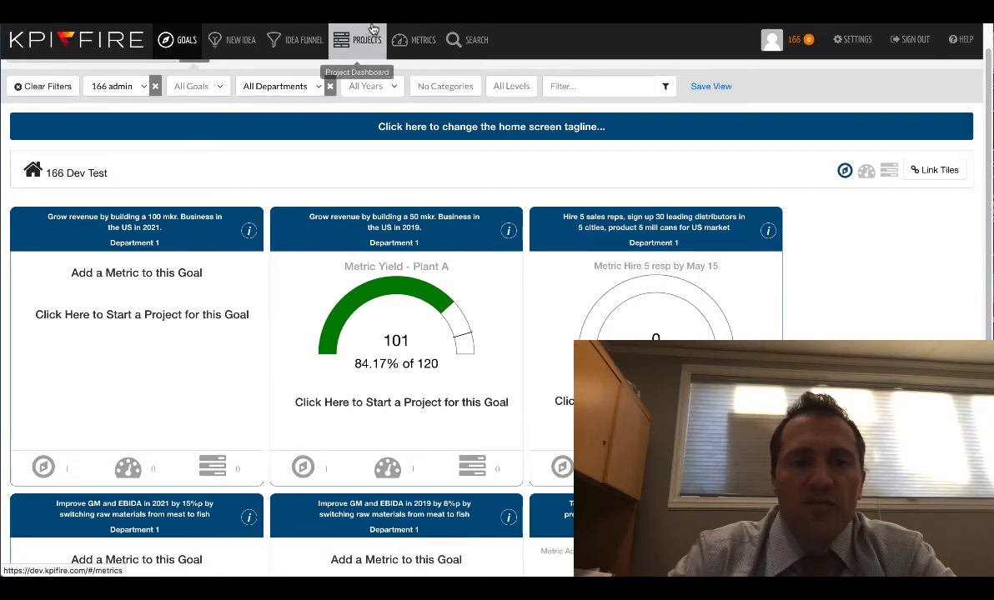
- Open the data of the Yield (Total) metric and display its export options
left_click(424, 46)
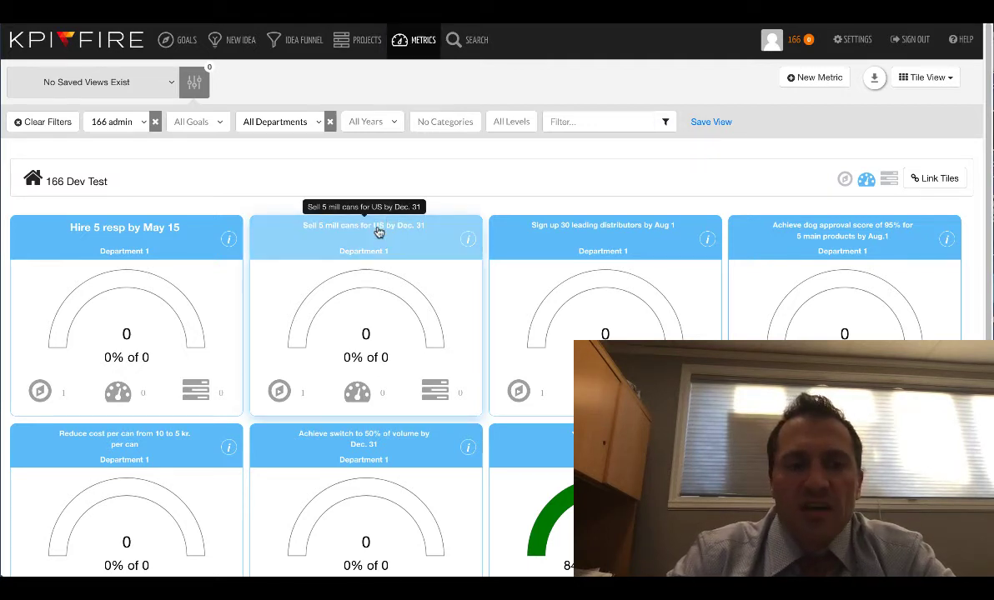
left_click(575, 437)
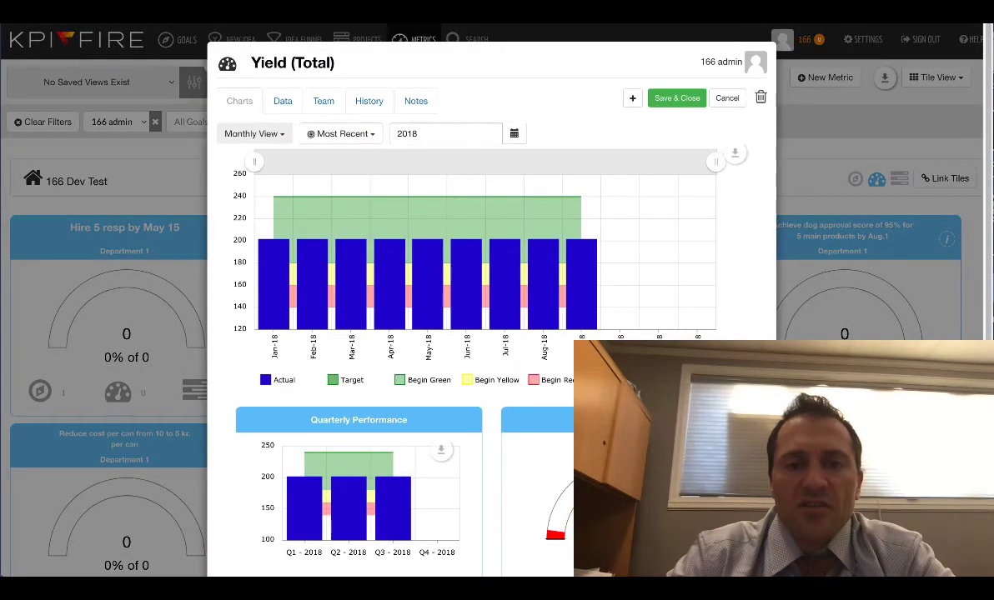
left_click(283, 101)
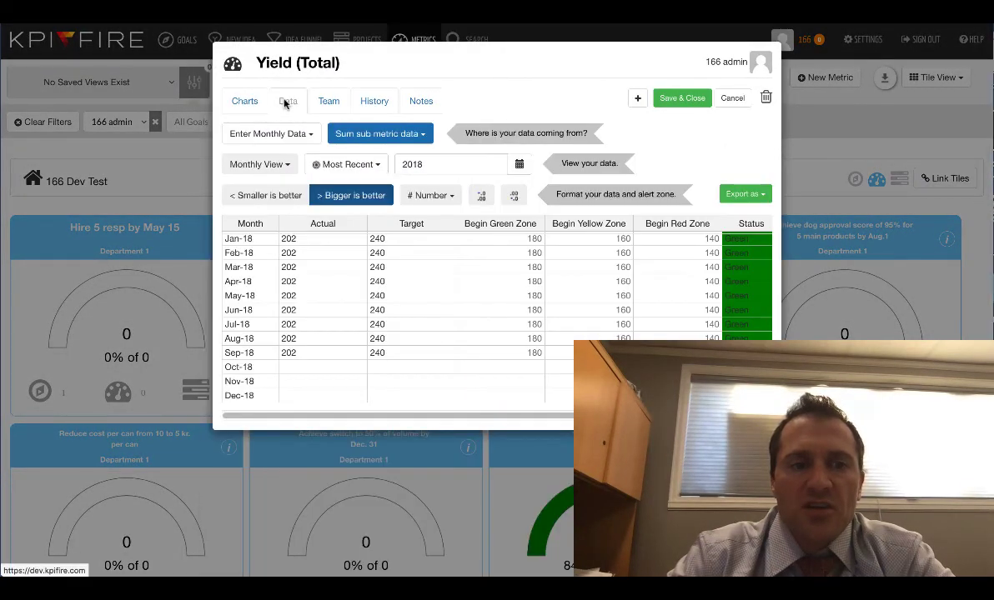
left_click(750, 191)
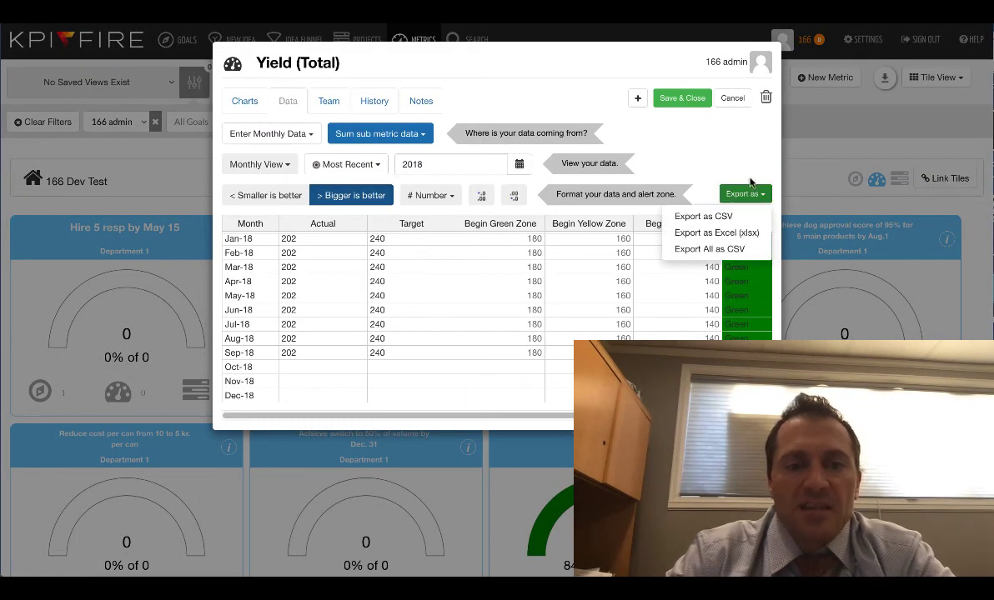